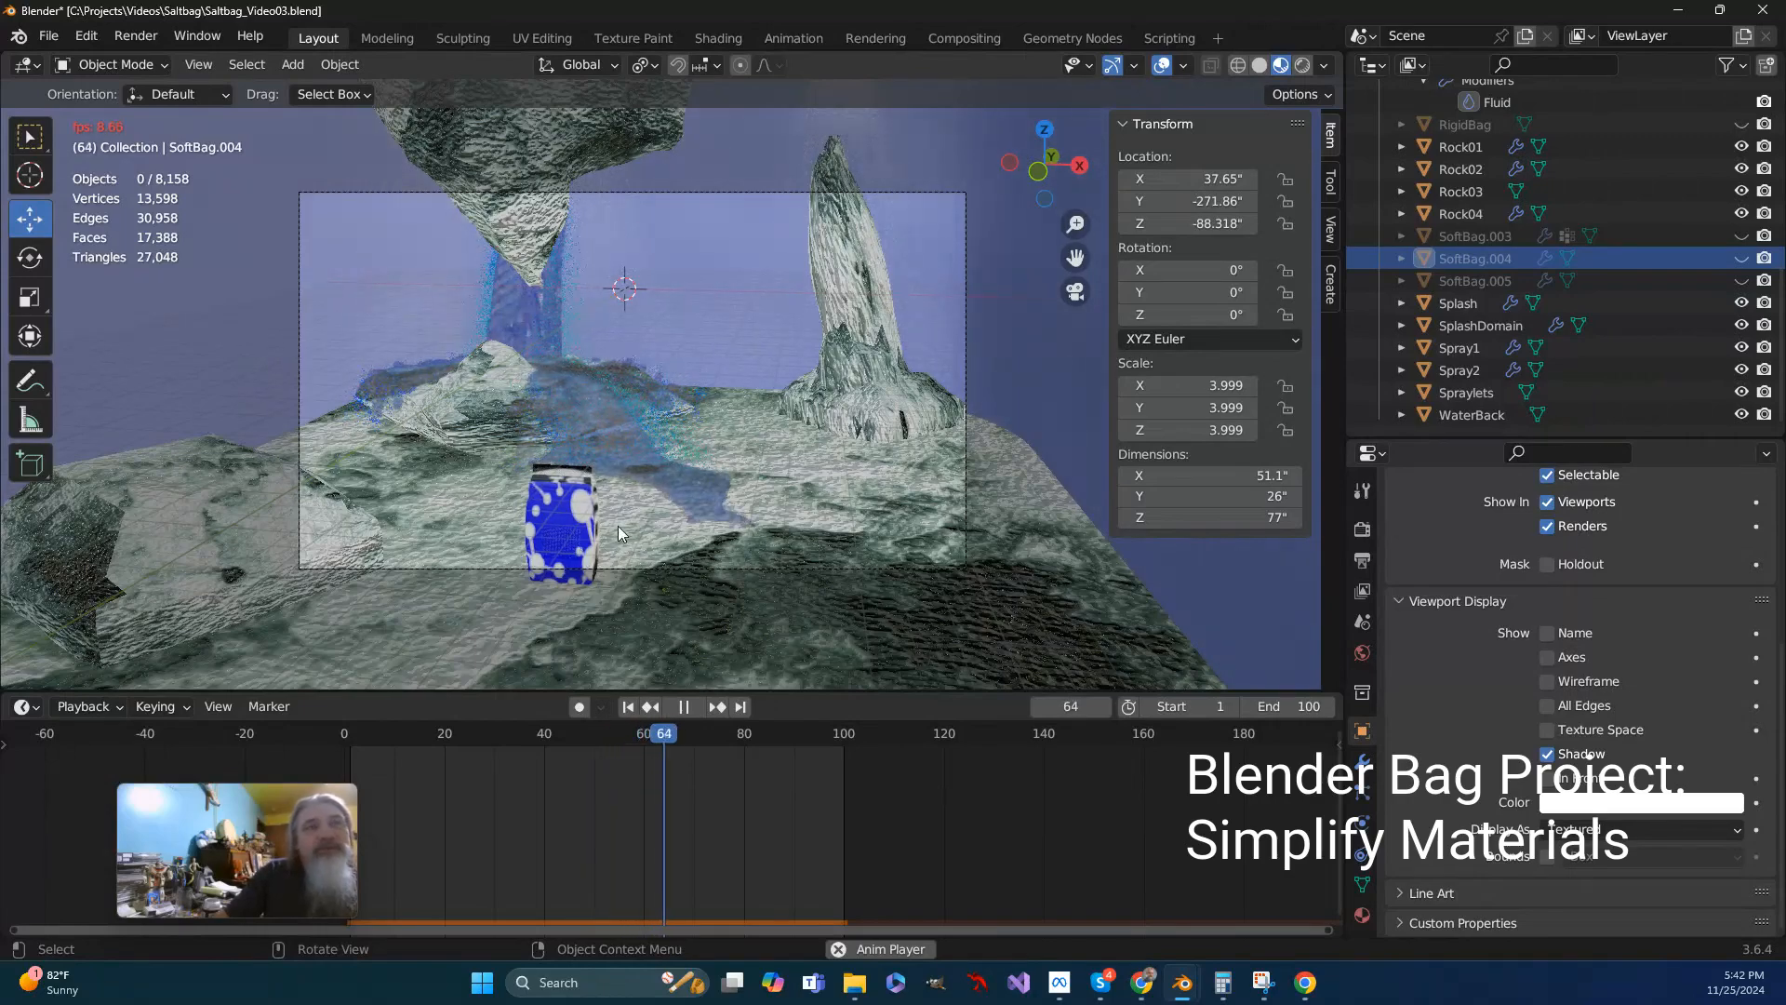
# - Stop the animation playback and return the timeline to frame 1
pyautogui.scroll(3, 589, 530)
pyautogui.scroll(-1, 589, 530)
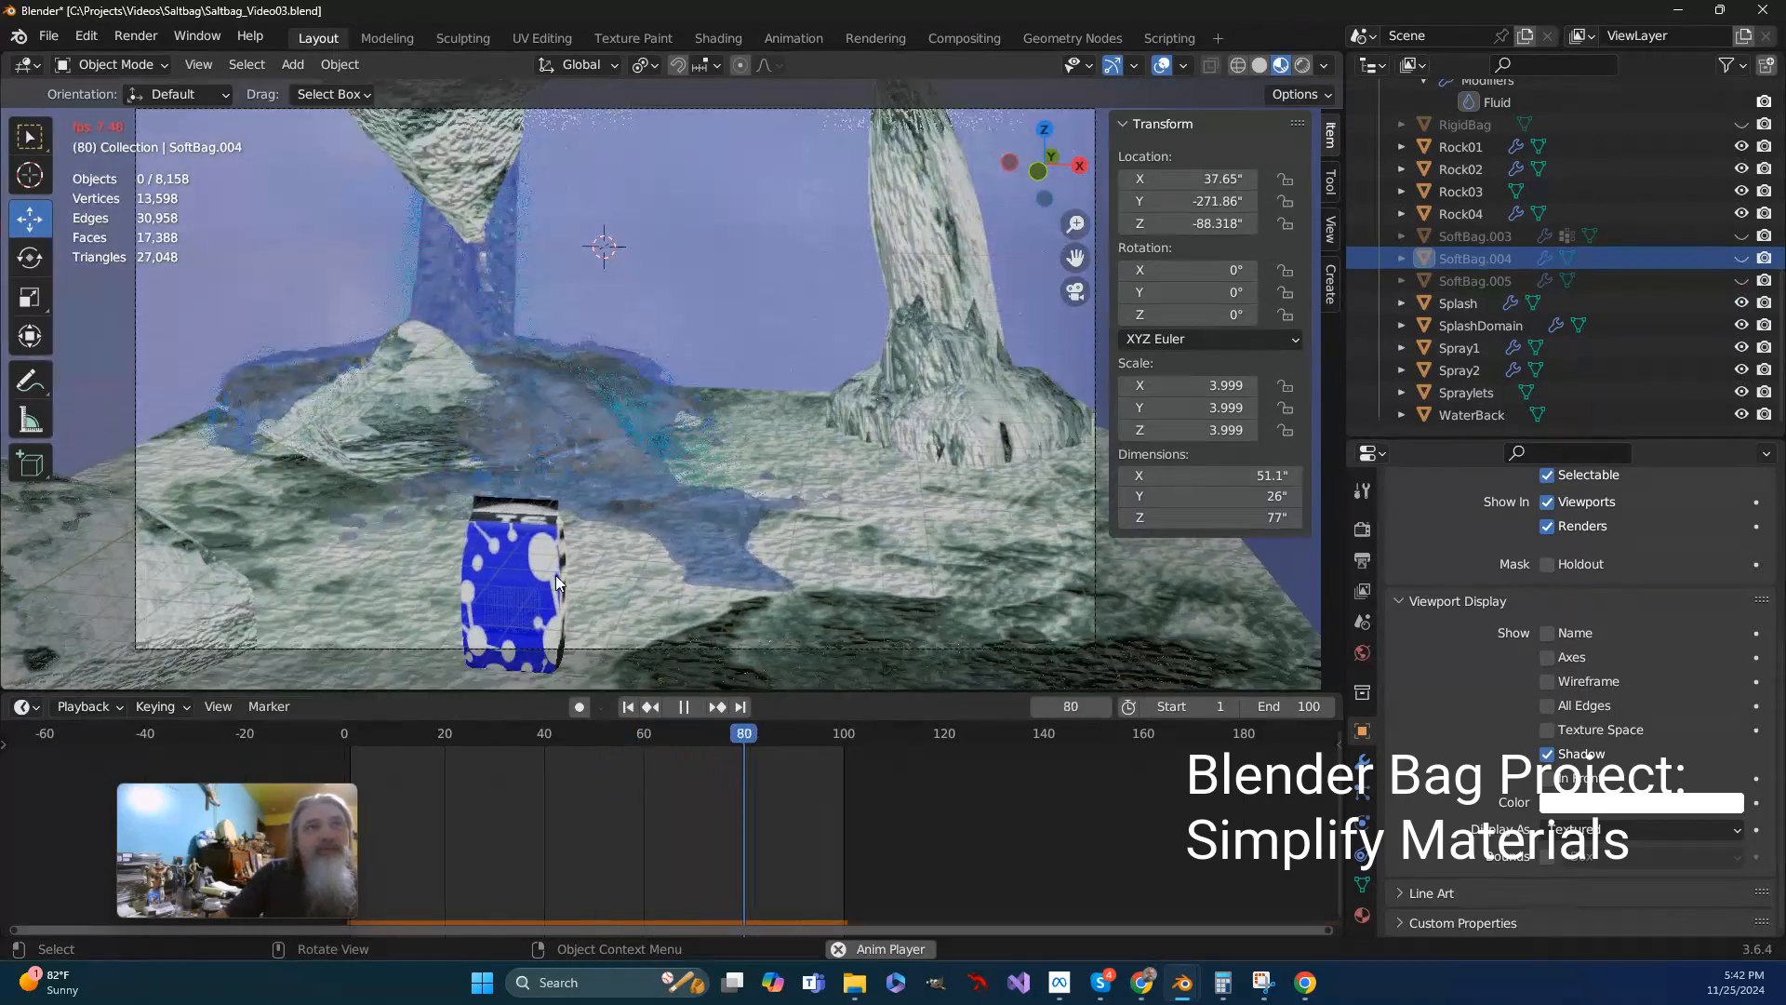
pyautogui.click(684, 707)
pyautogui.click(628, 707)
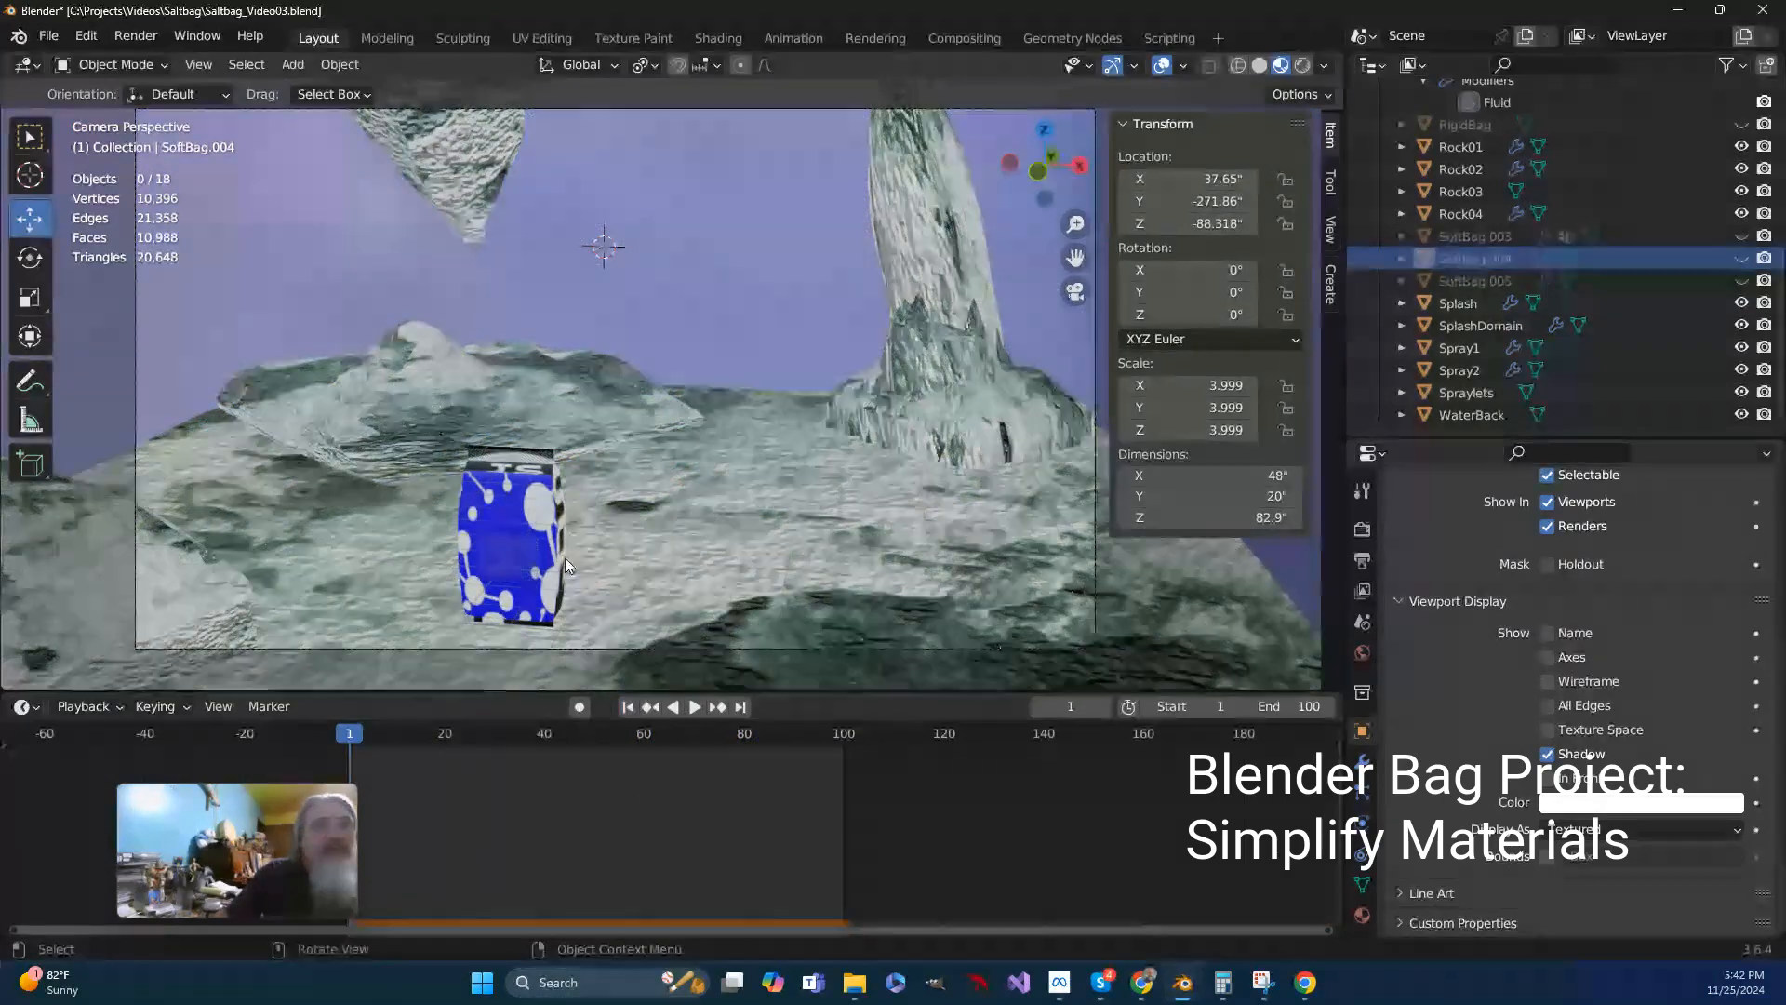
# - Select the cloth bag and frame it in front view in the Shading workspace
pyautogui.click(505, 534)
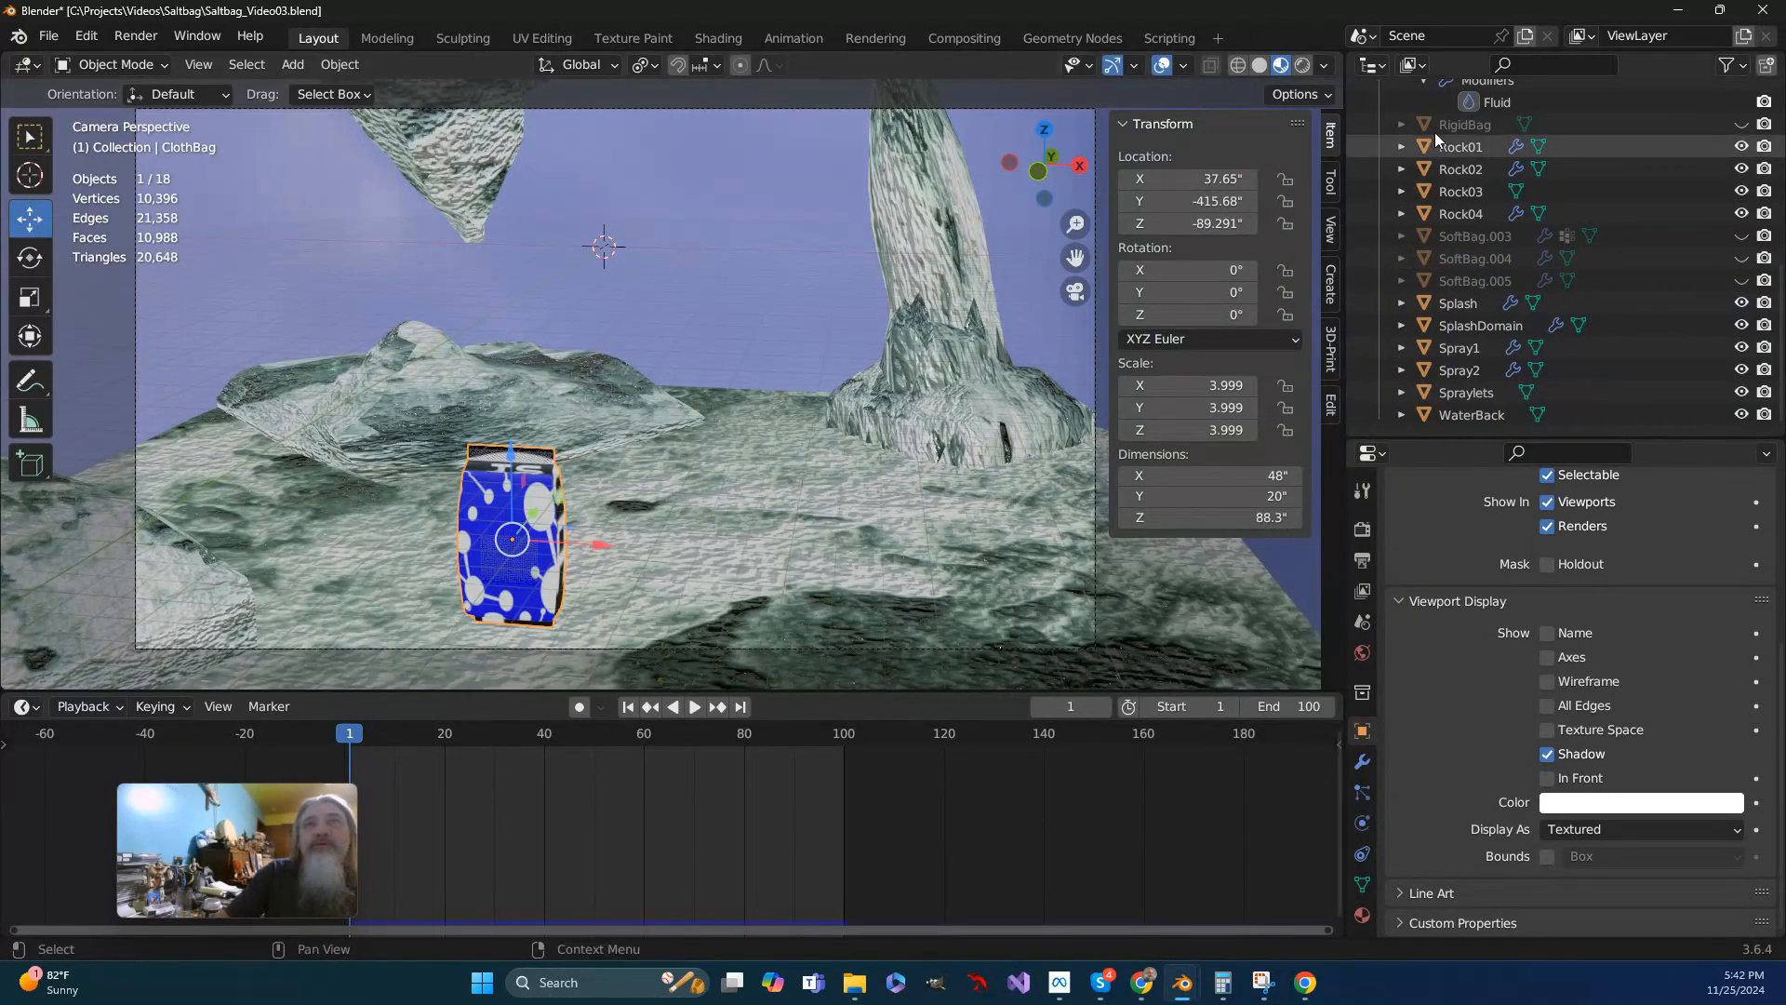
pyautogui.click(716, 38)
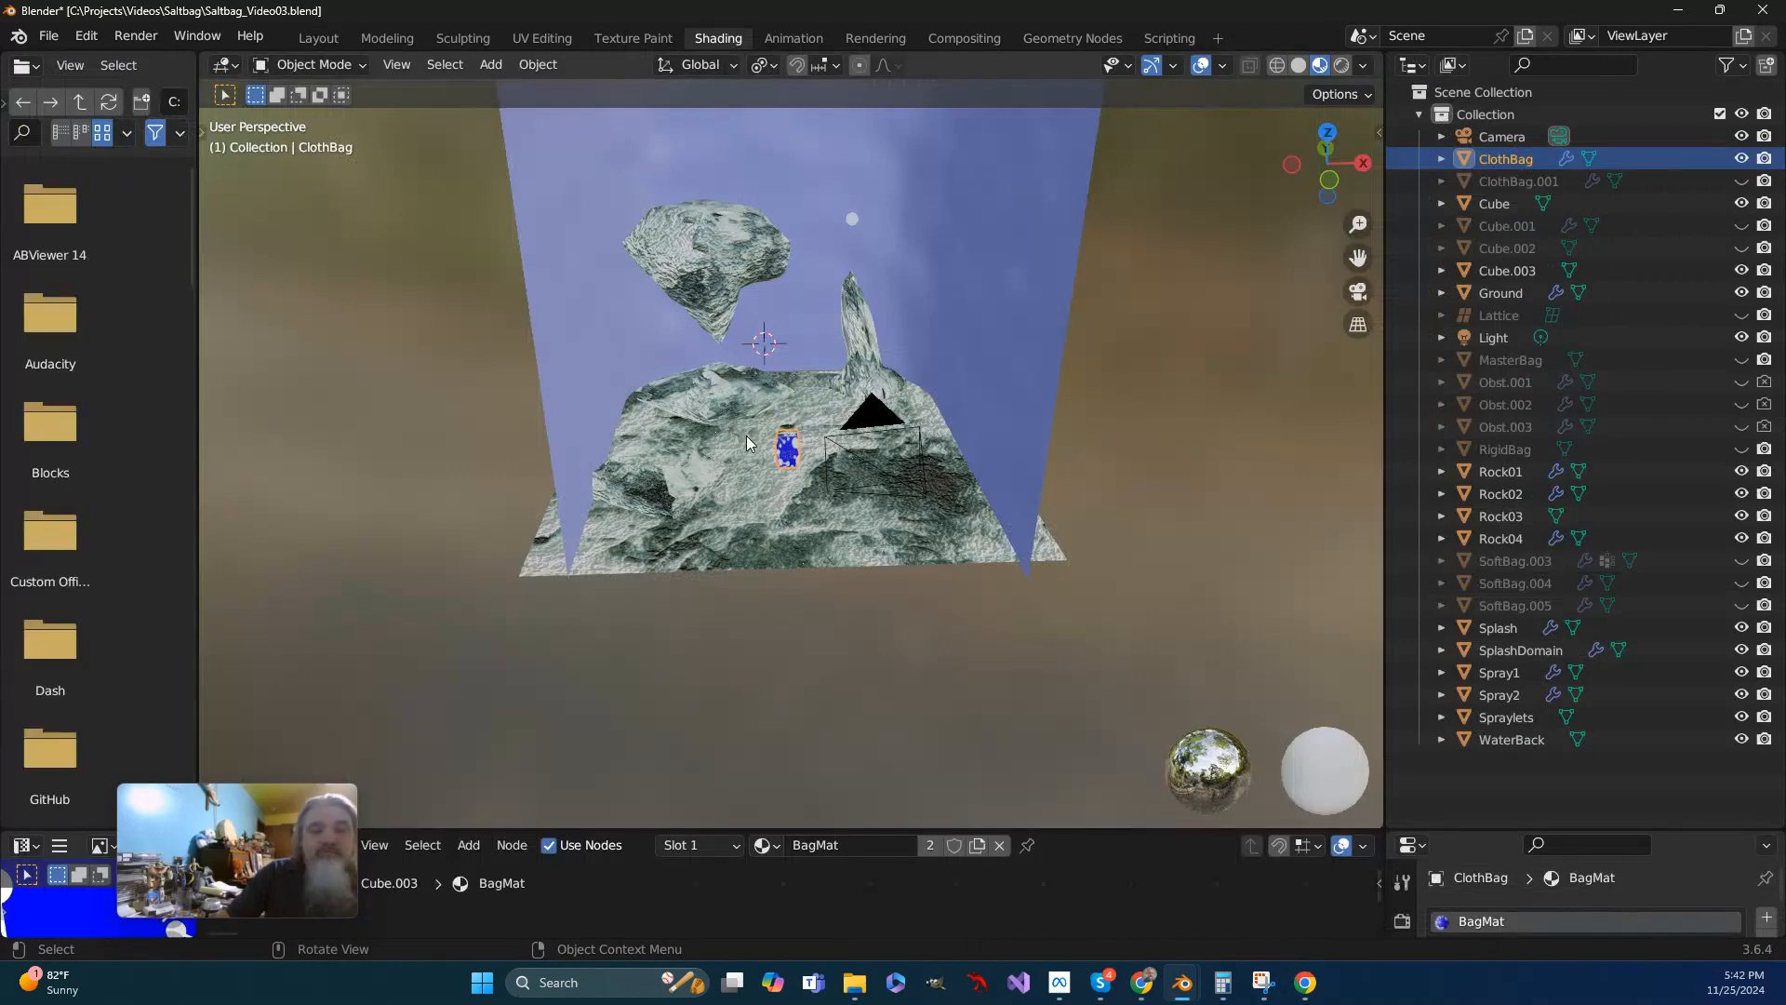
pyautogui.press('KP_1')
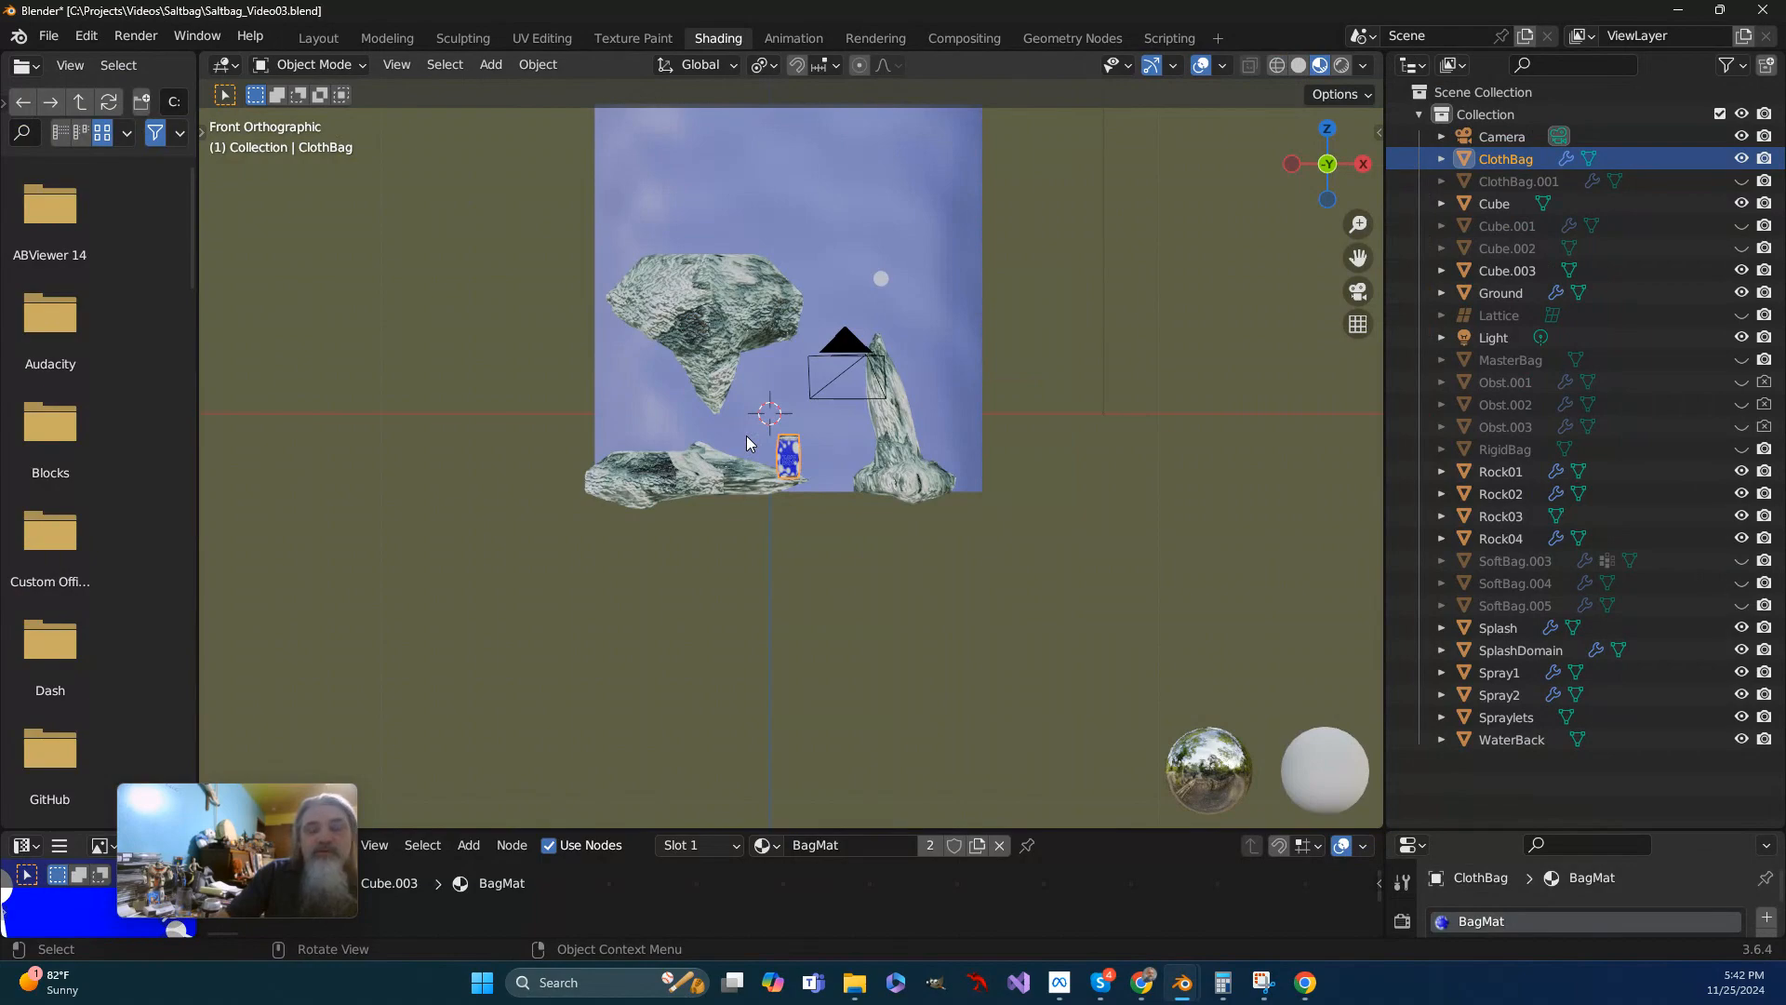
pyautogui.press('KP_Decimal')
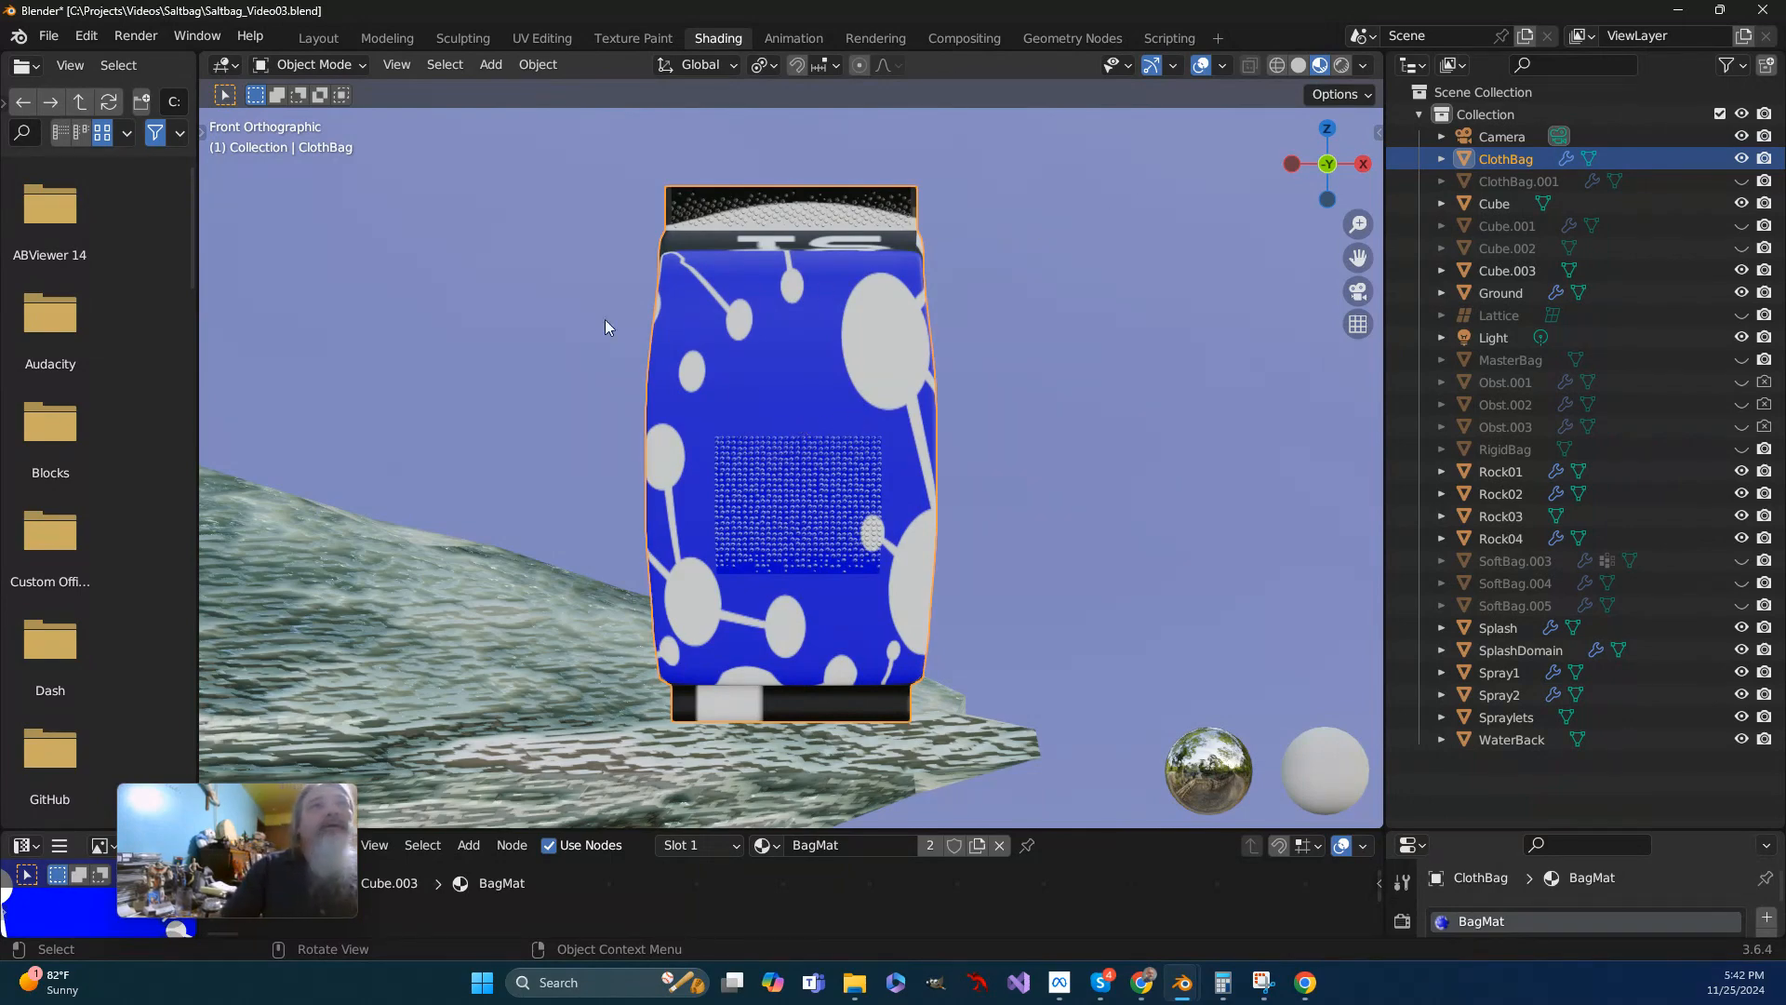
# - Put ClothBag in Edit Mode and enlarge the lower editors enough to show its material slot list
pyautogui.click(344, 67)
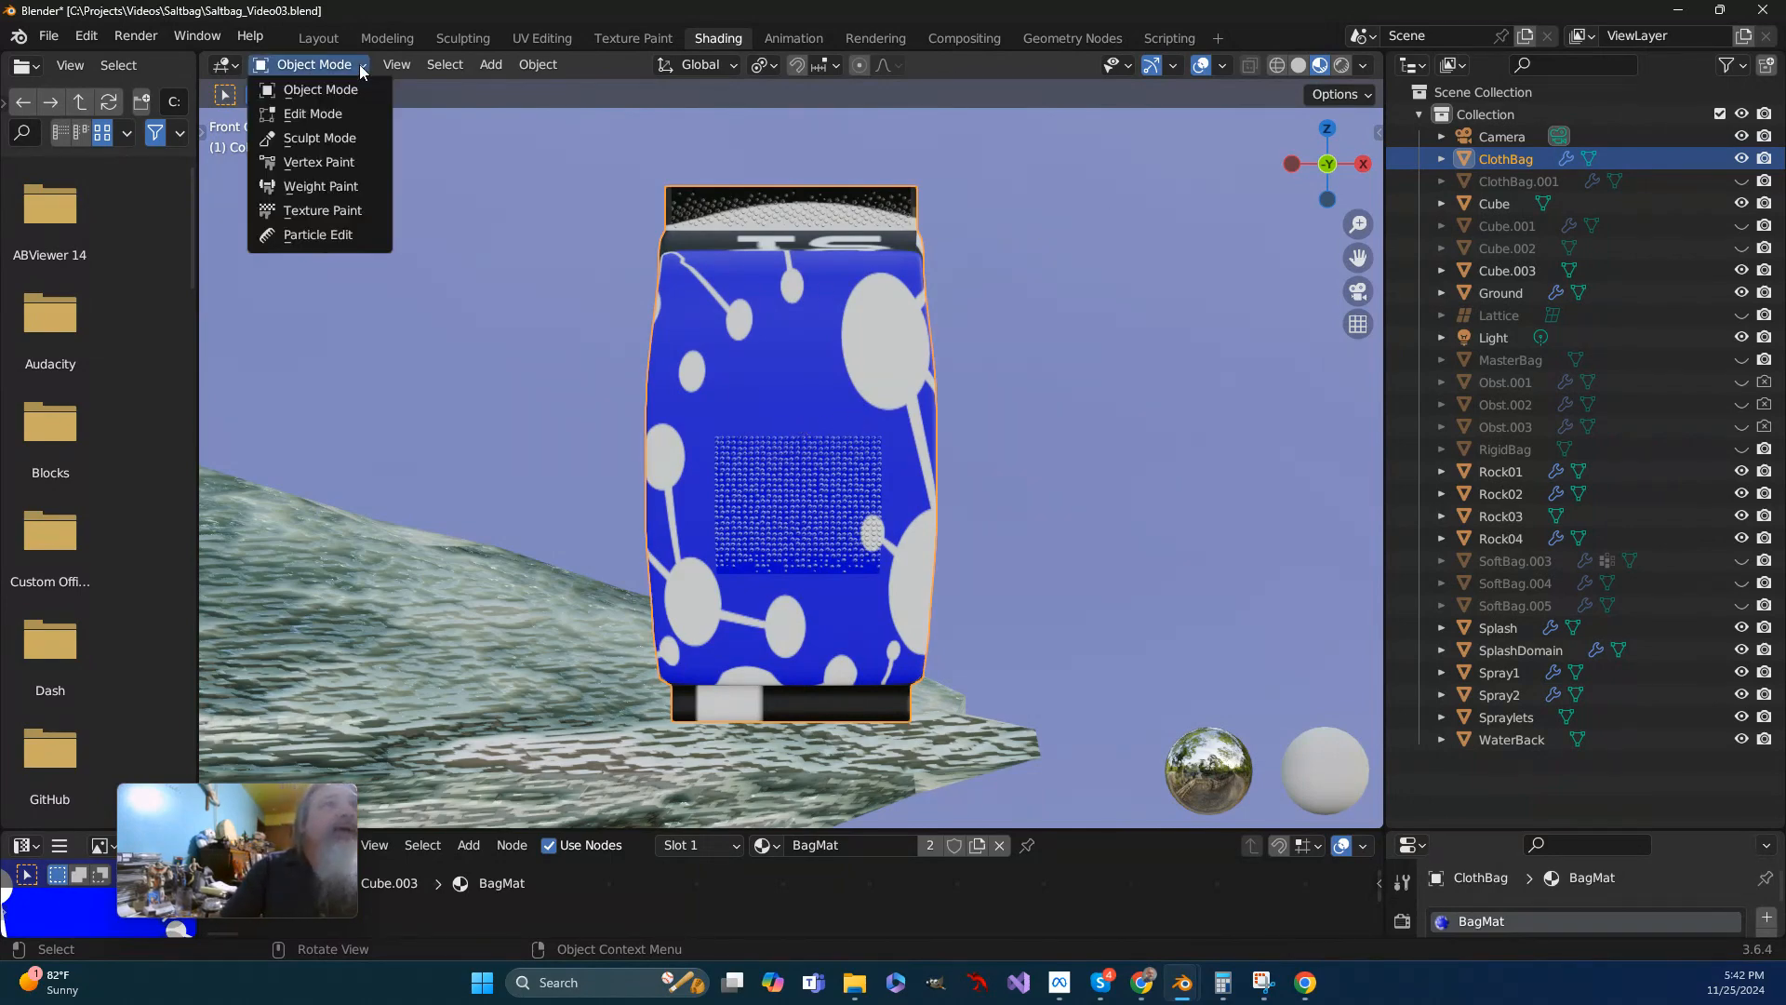
pyautogui.click(328, 114)
pyautogui.scroll(3, 716, 479)
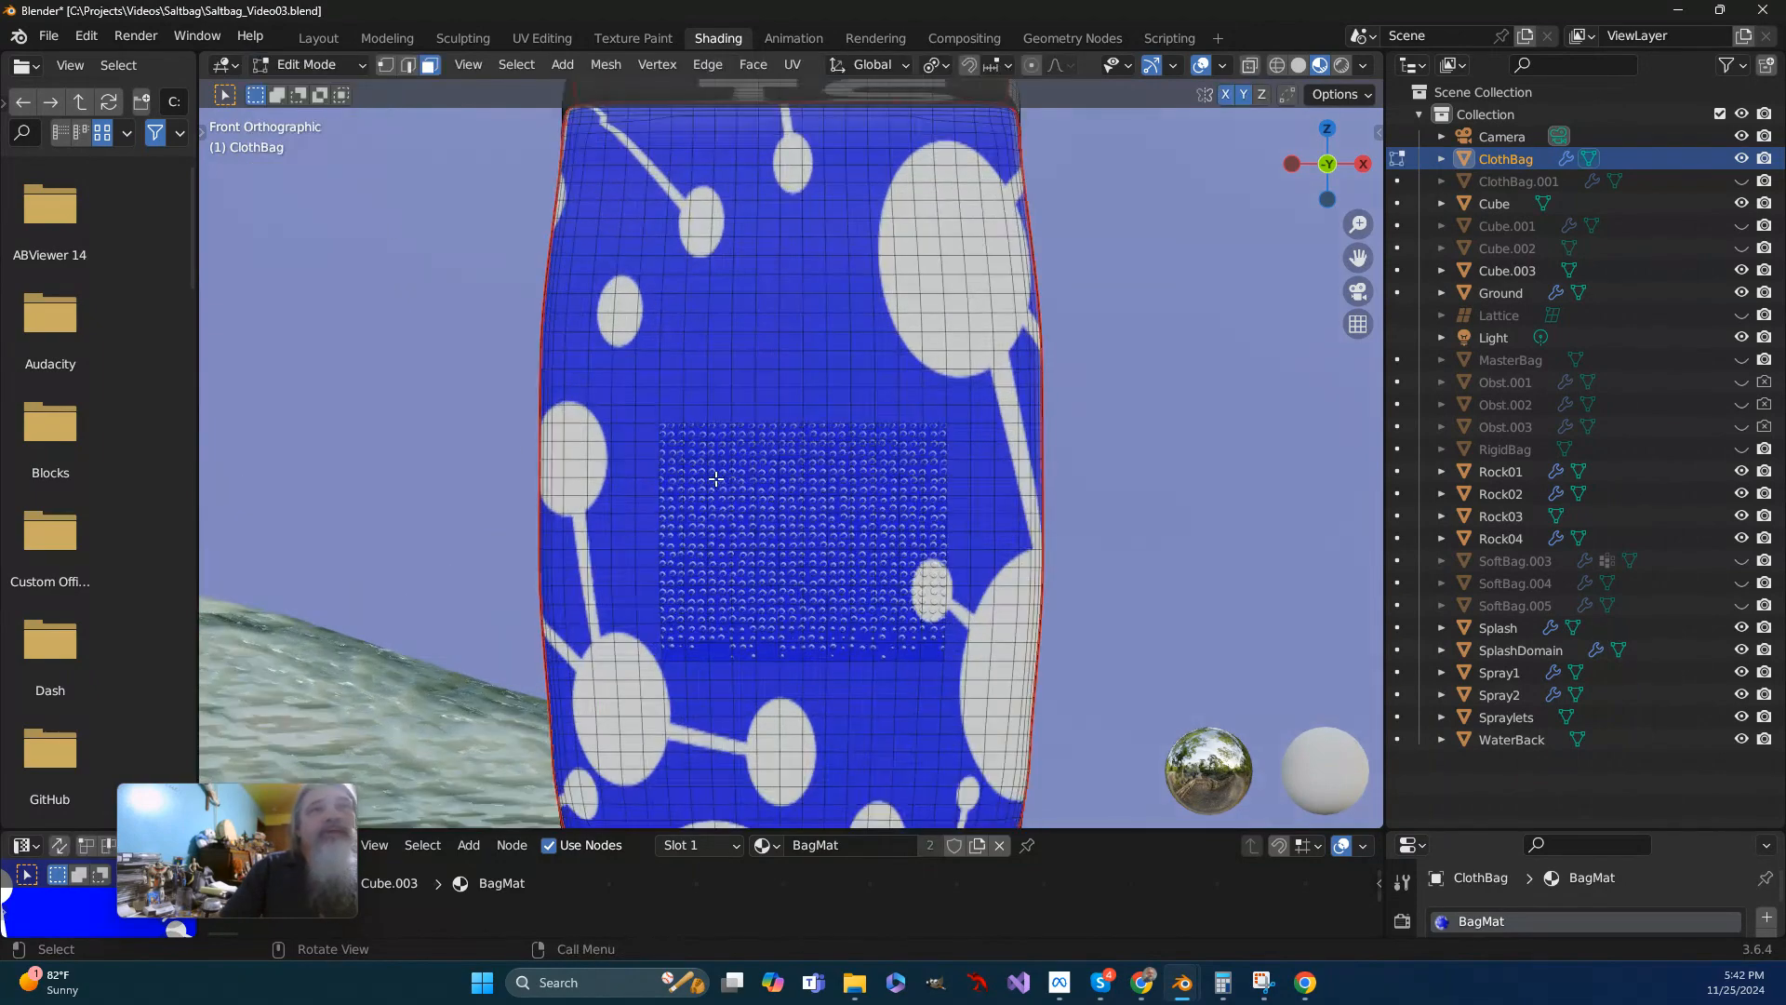
pyautogui.moveTo(1475, 831); pyautogui.dragTo(1490, 570)
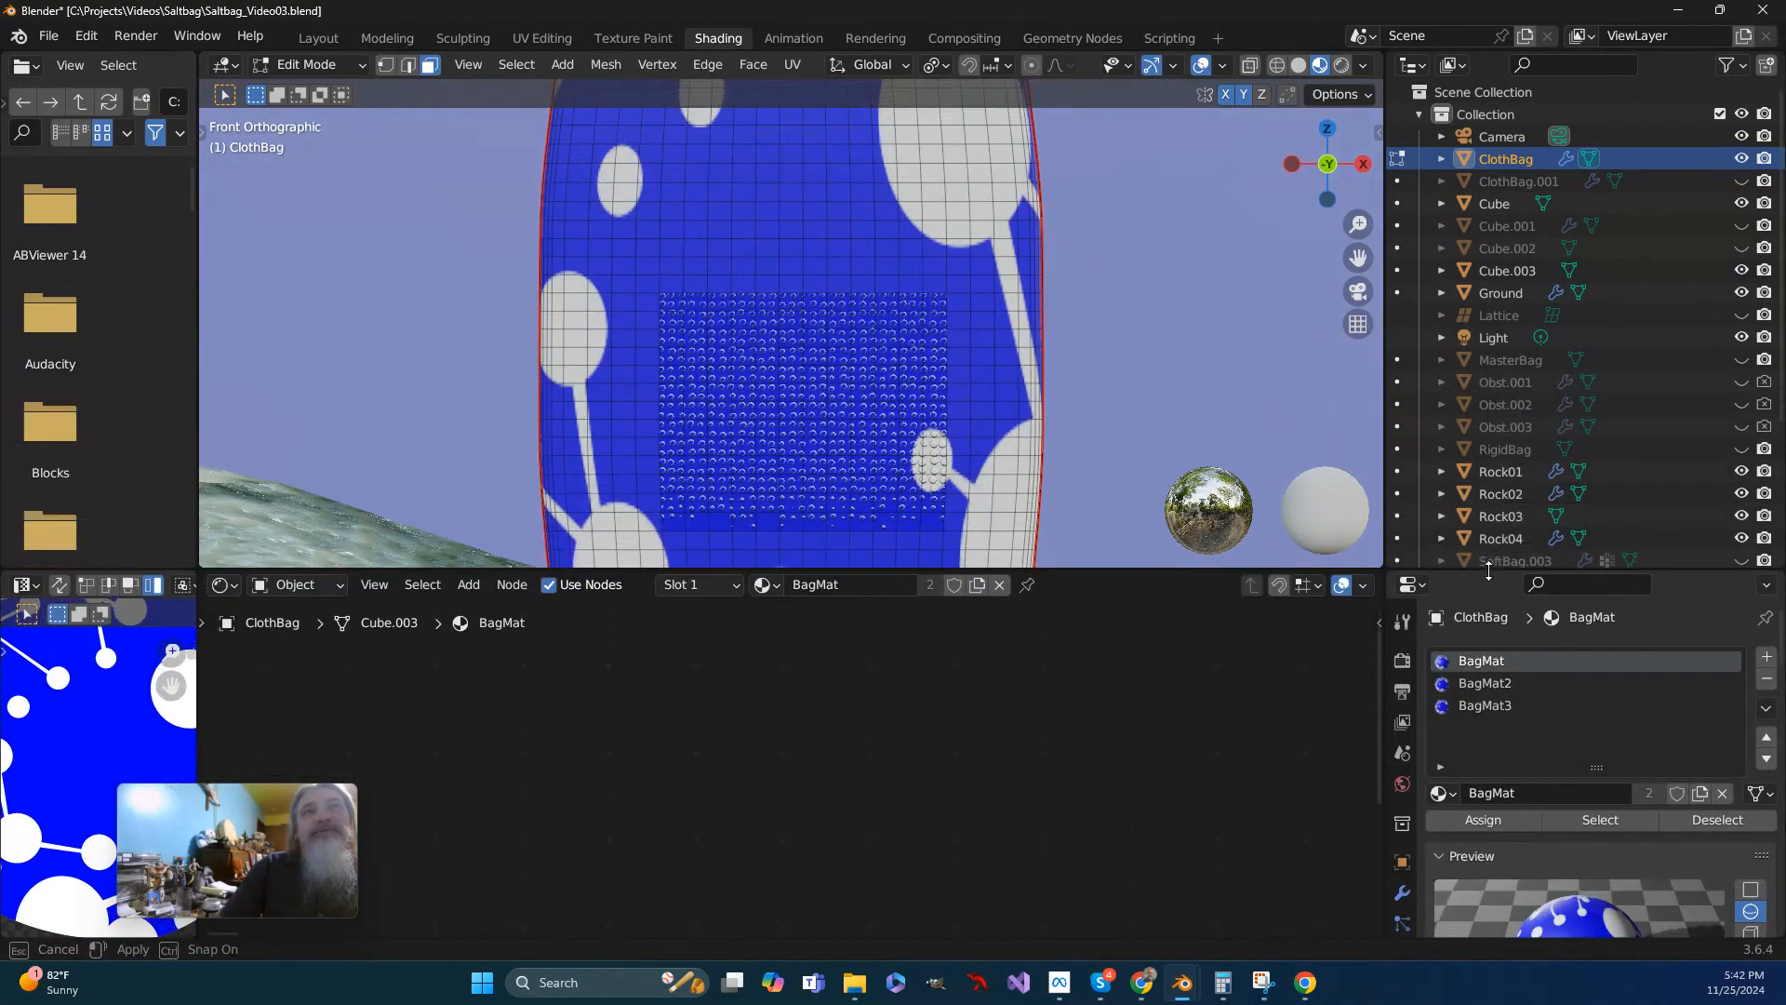
pyautogui.scroll(-2, 1460, 865)
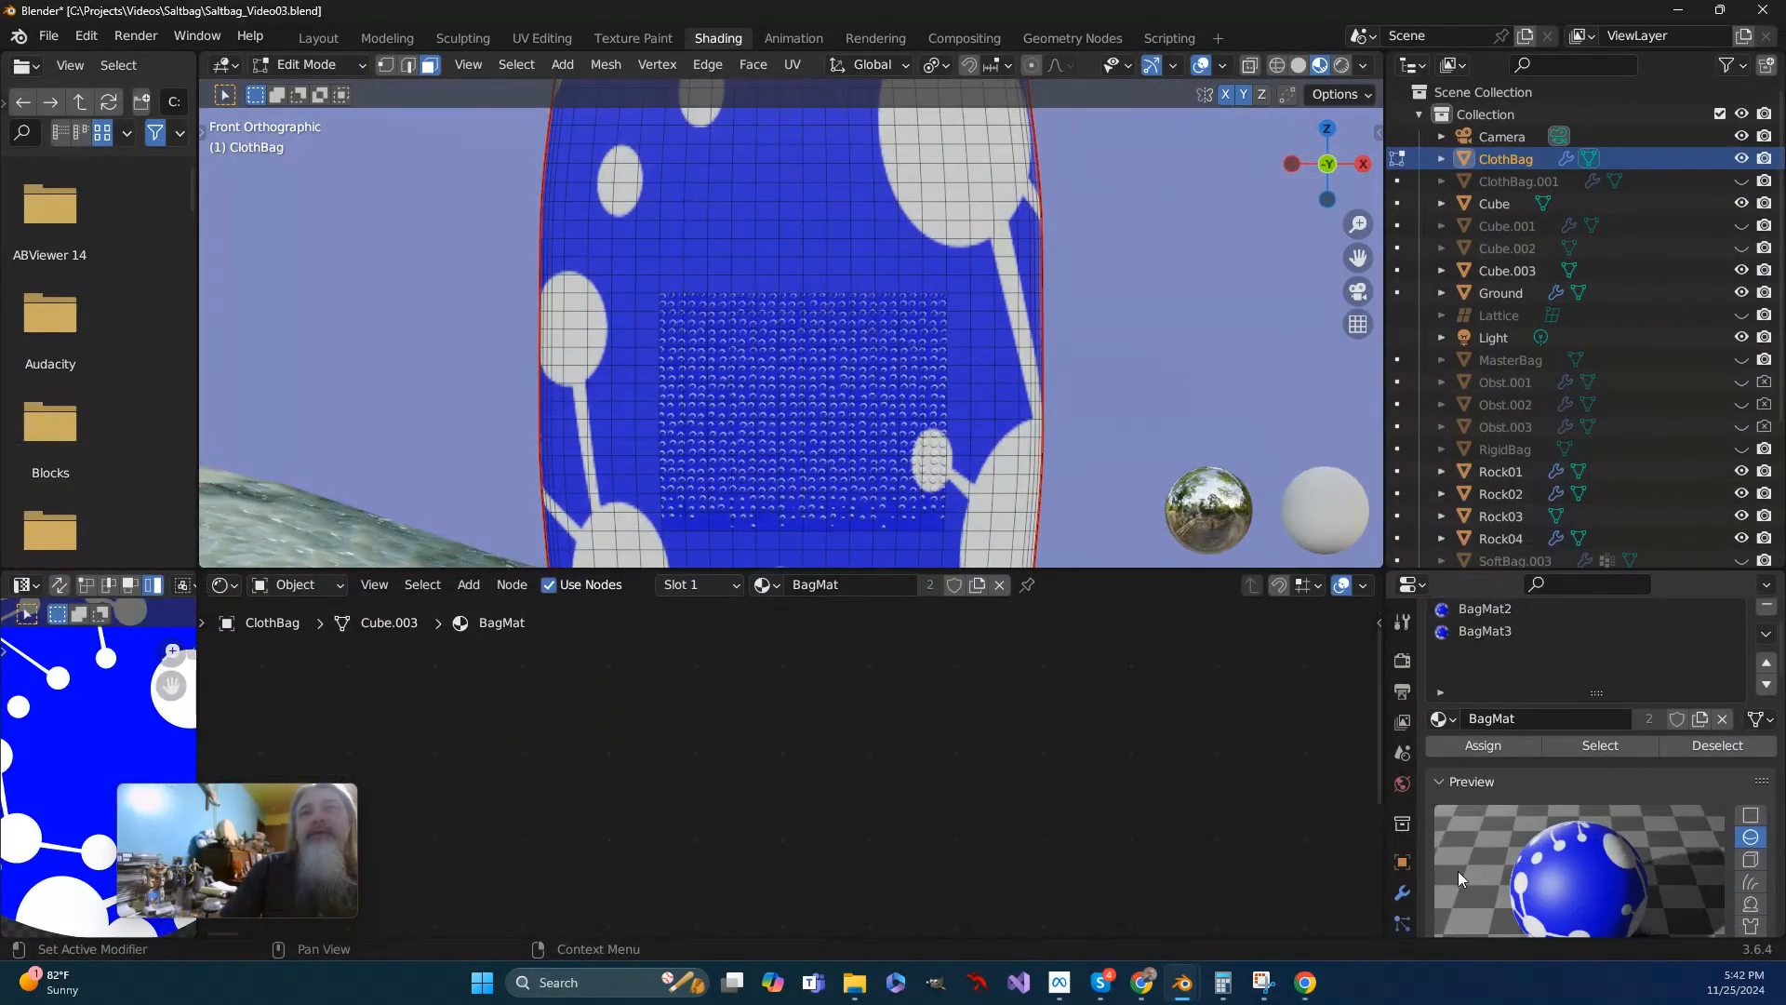
pyautogui.moveTo(1546, 569); pyautogui.dragTo(1535, 434)
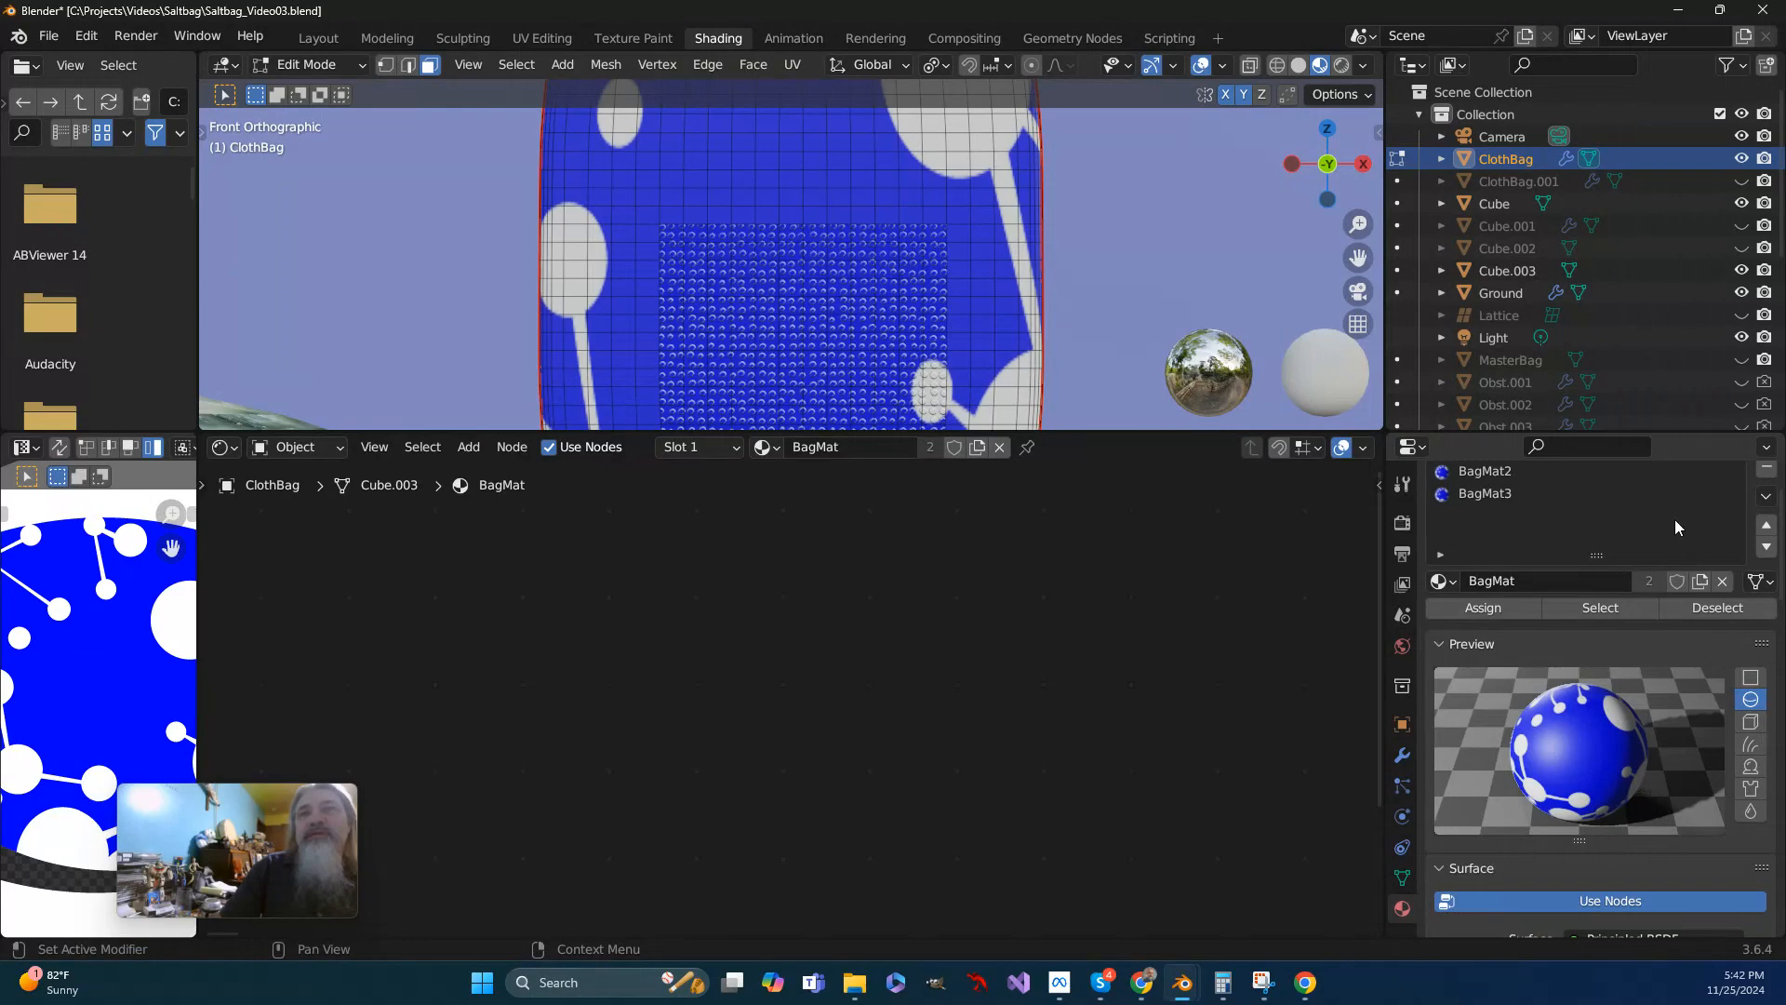
pyautogui.moveTo(1631, 428); pyautogui.dragTo(1632, 402)
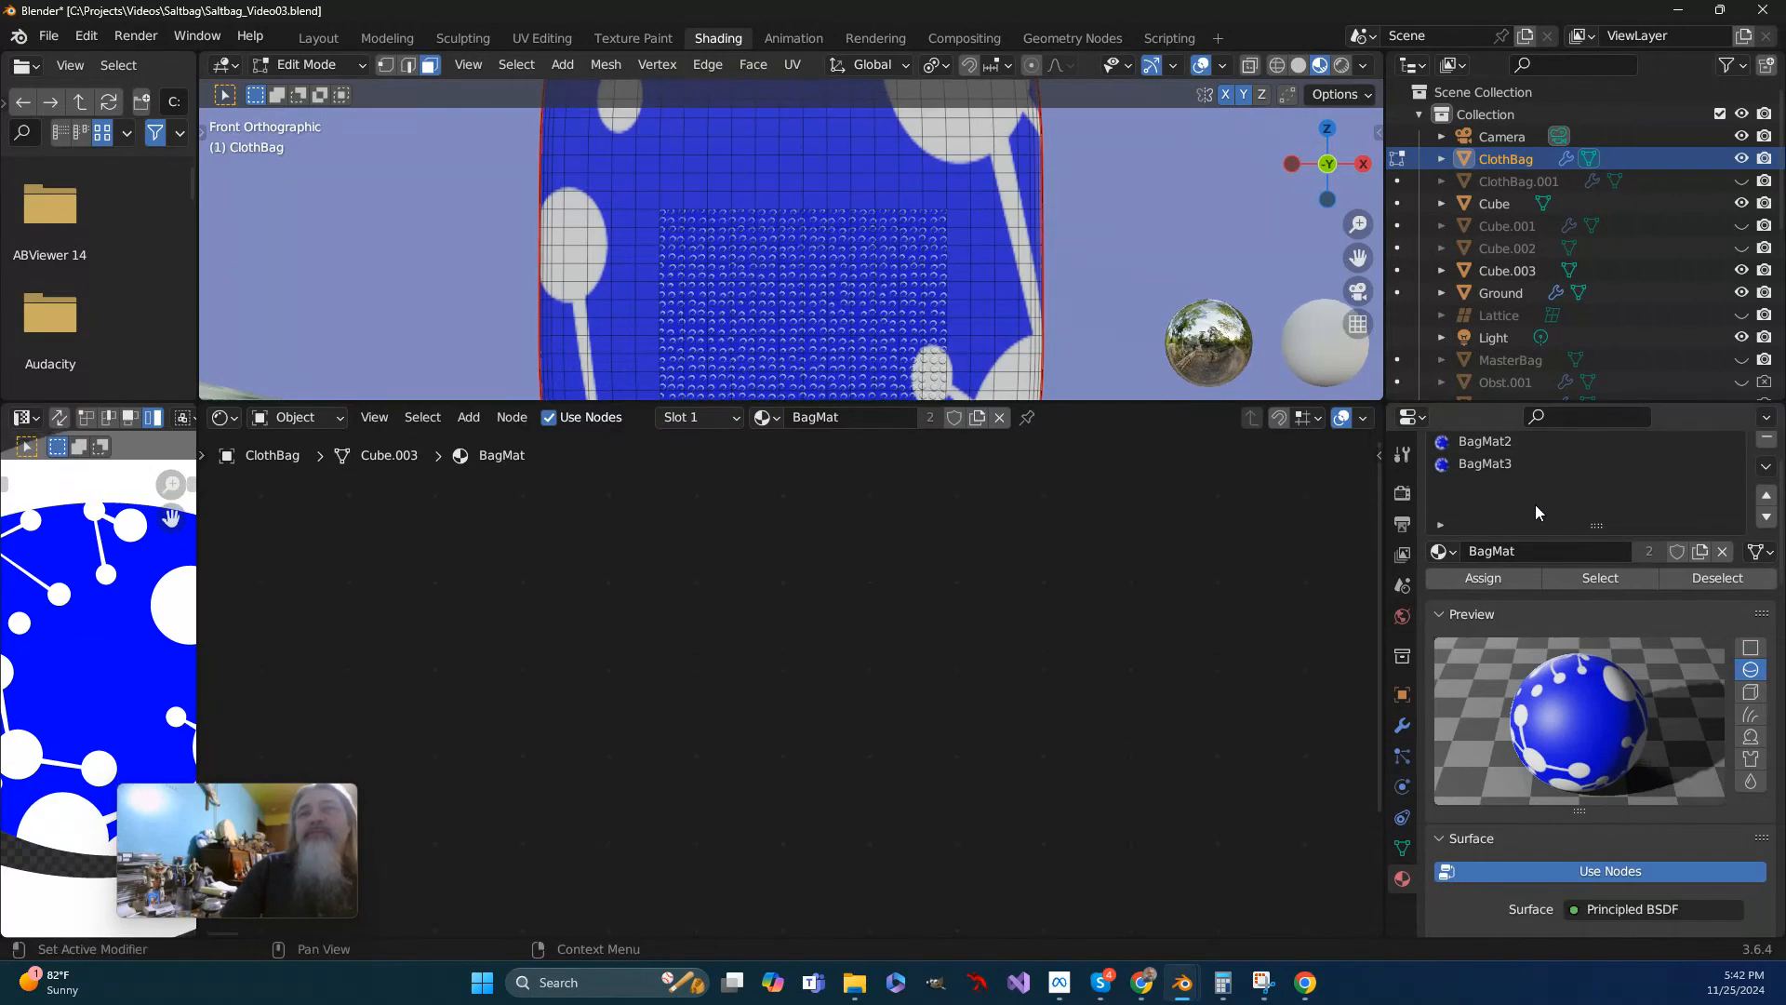
pyautogui.scroll(2, 1466, 495)
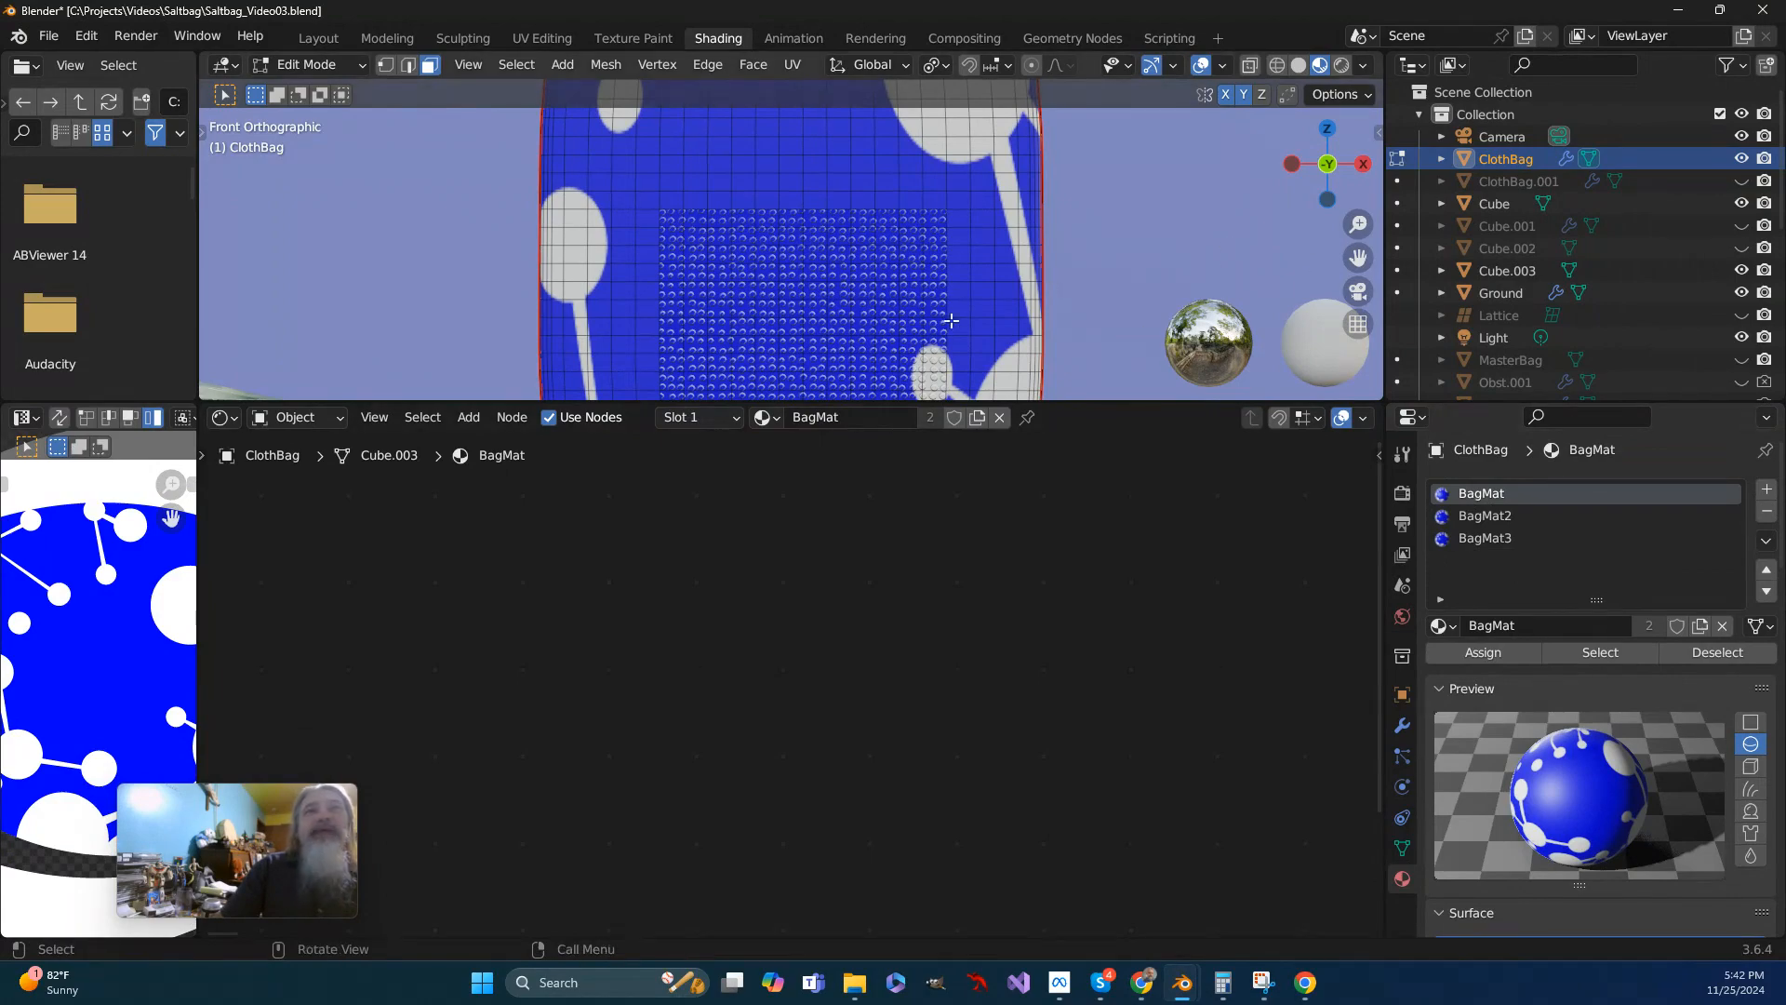
pyautogui.moveTo(925, 400); pyautogui.dragTo(1117, 709)
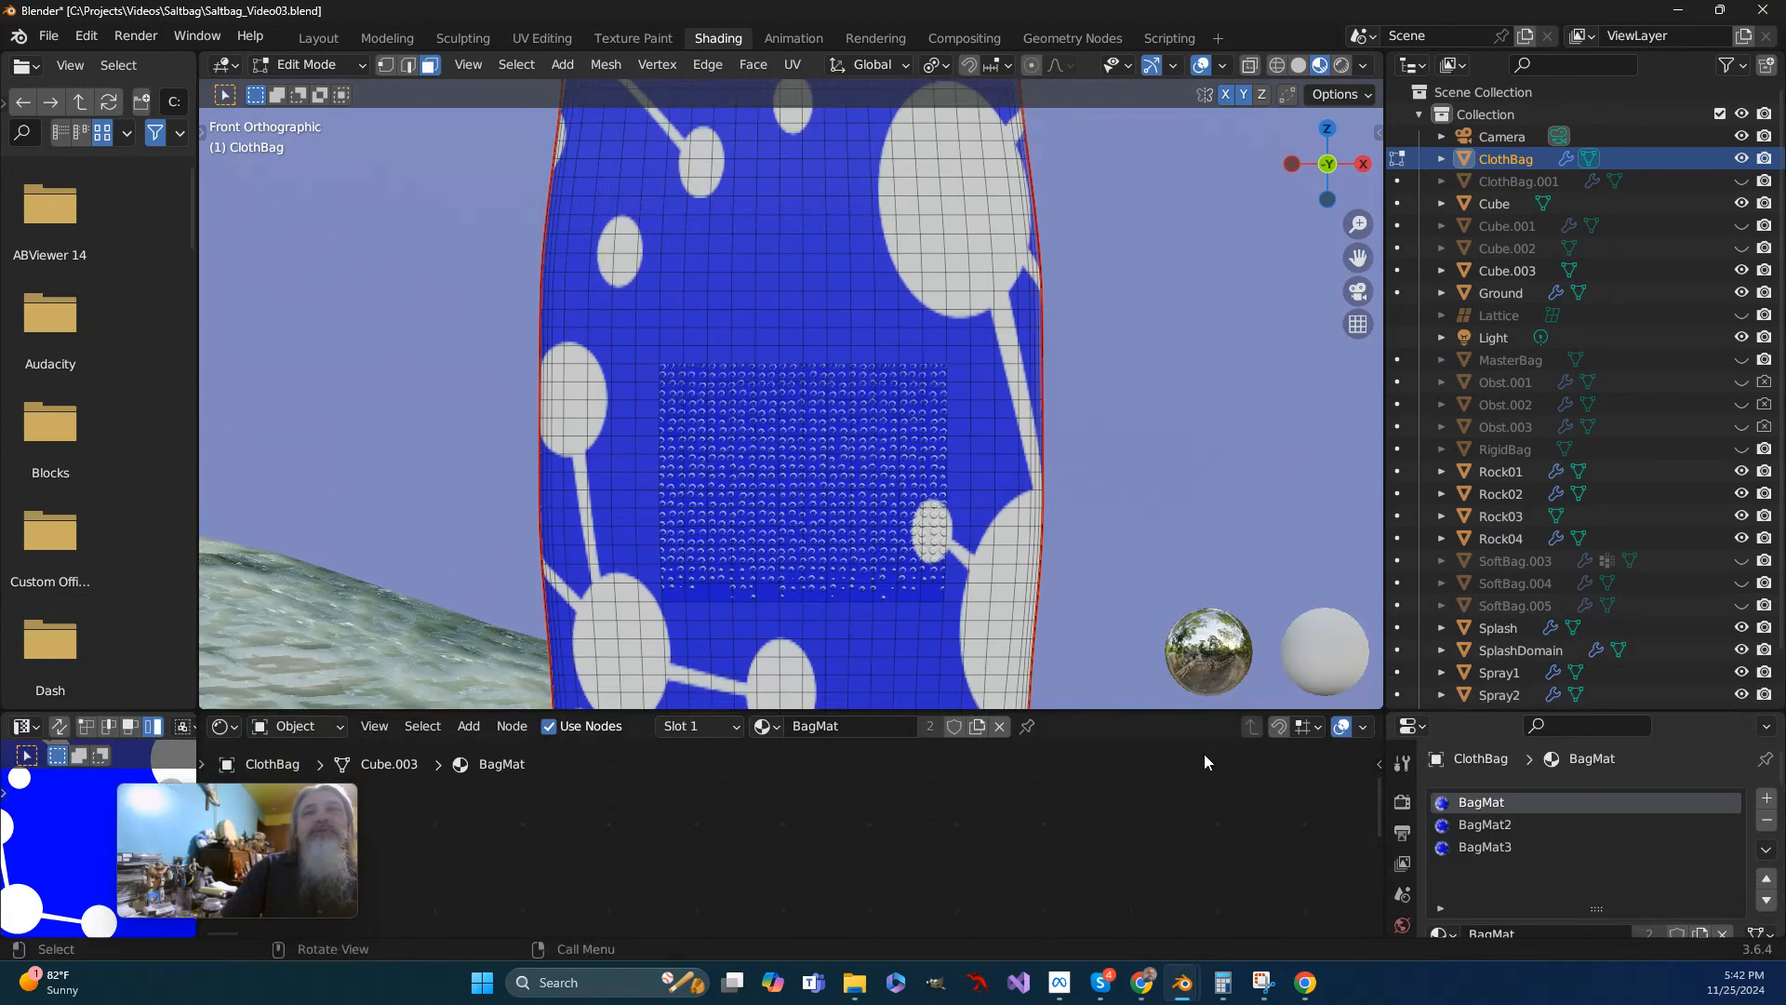
# - Select single faces inside and above the dotted patch to compare their material slots, and examine the BagMat nodes
pyautogui.click(885, 459)
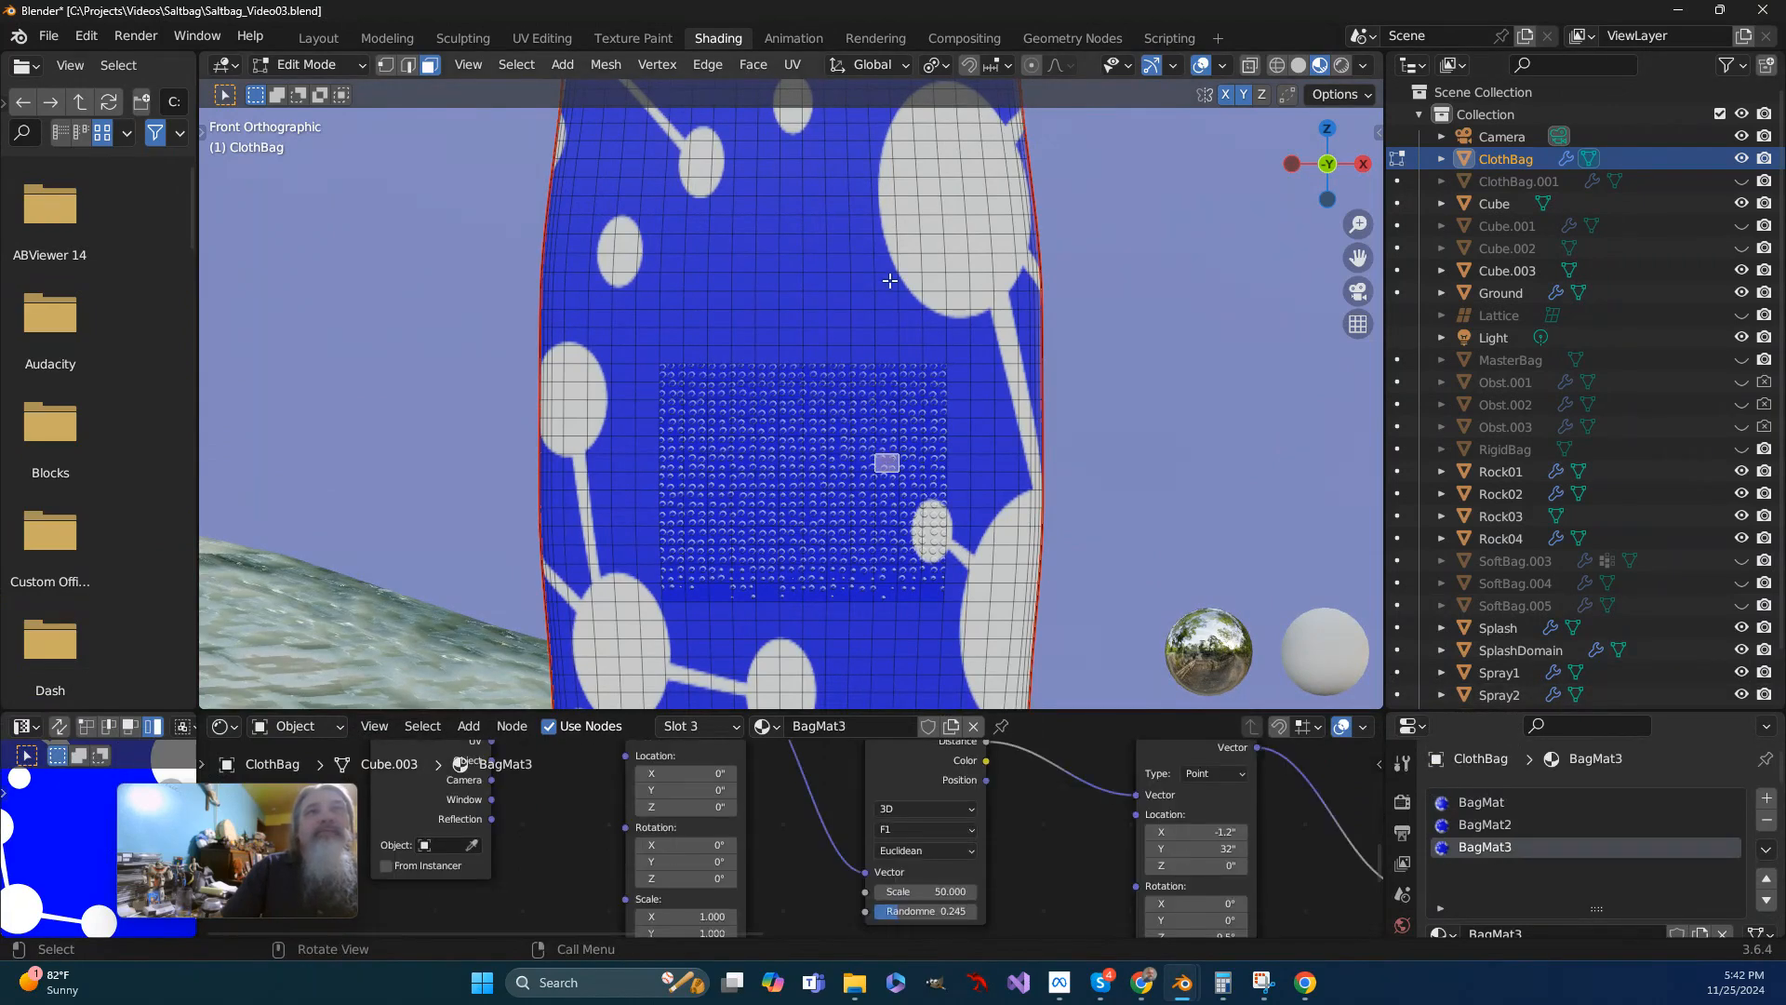
pyautogui.click(888, 281)
pyautogui.click(775, 224)
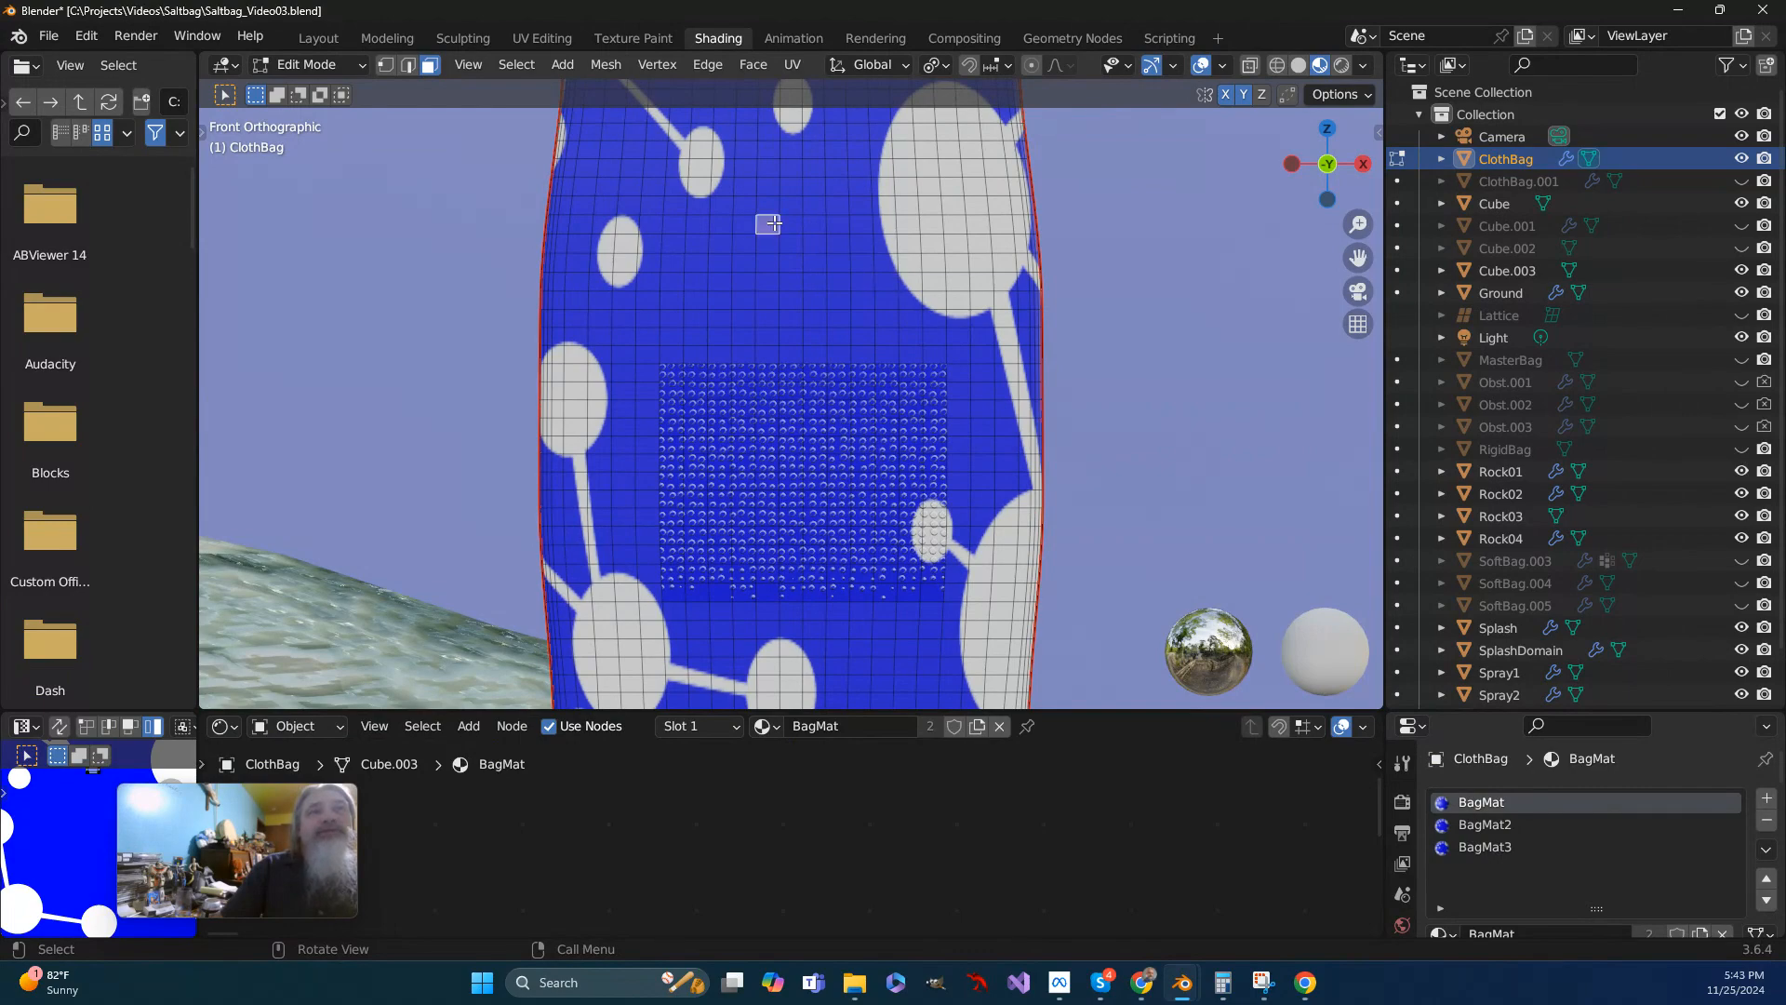
pyautogui.moveTo(1256, 870); pyautogui.dragTo(1012, 871, button='middle')
pyautogui.moveTo(1163, 853); pyautogui.dragTo(680, 879, button='middle')
pyautogui.scroll(1, 854, 831)
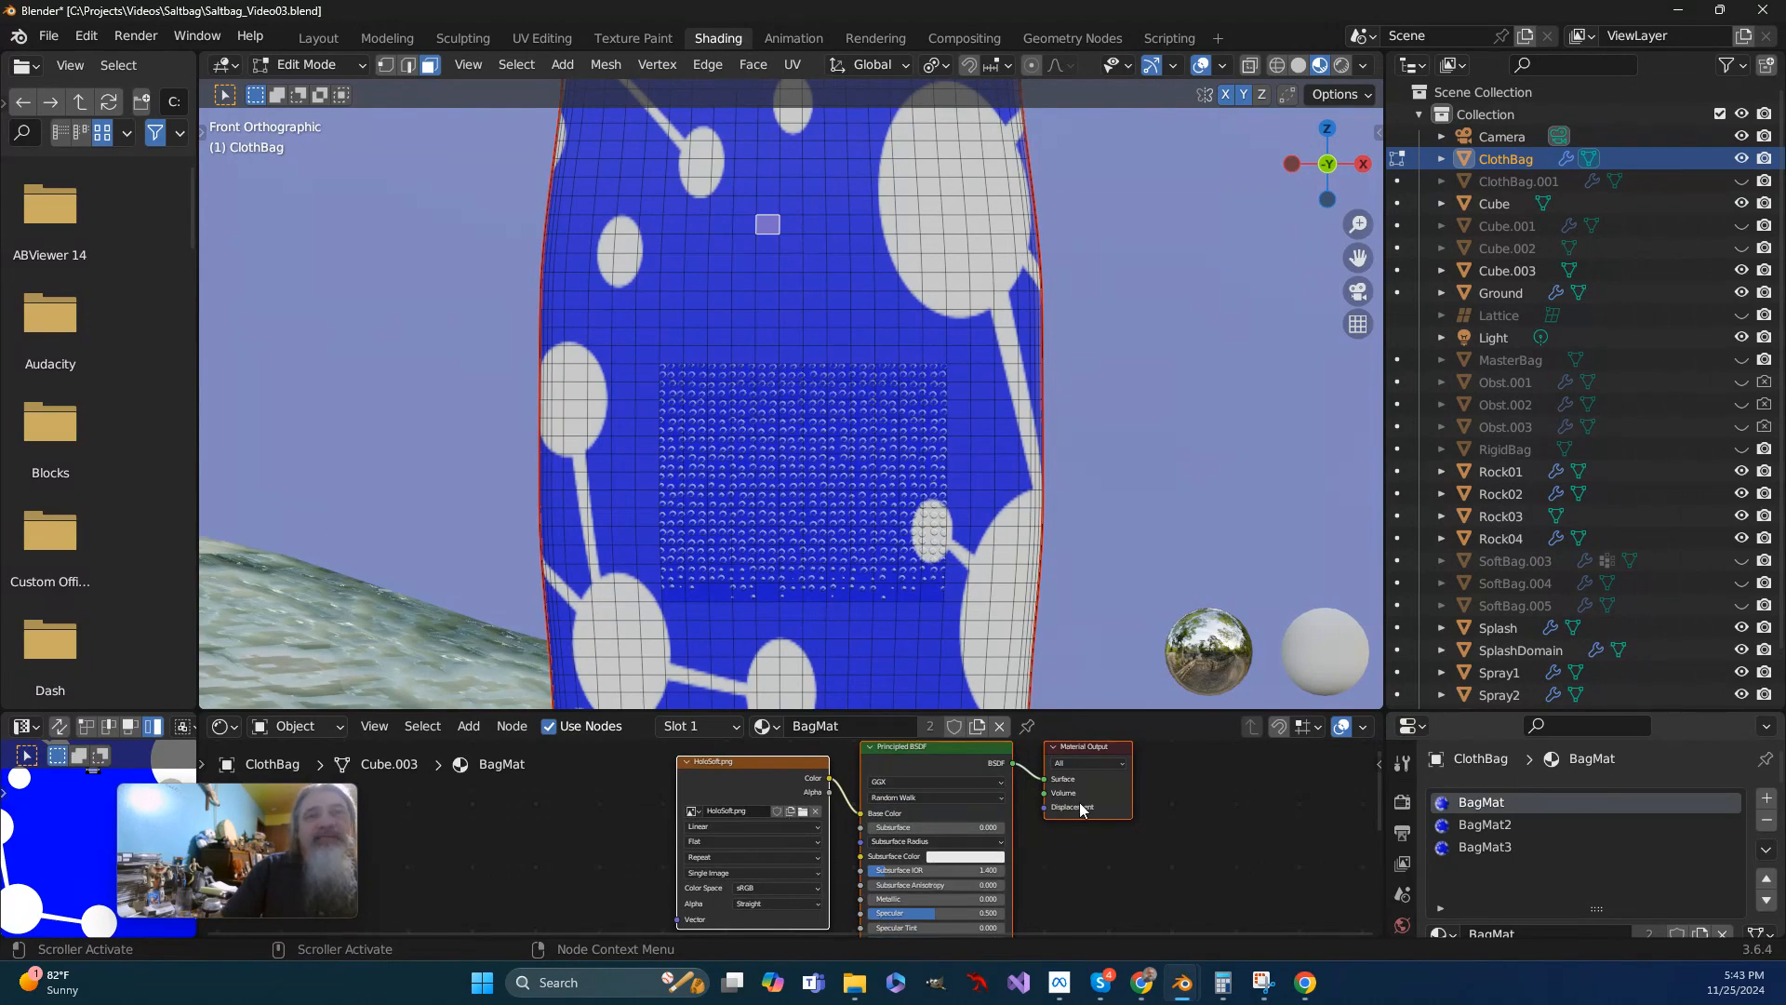
# - Select a face in the dotted patch and examine the BagMat3 node chain through to its displacement
pyautogui.click(858, 409)
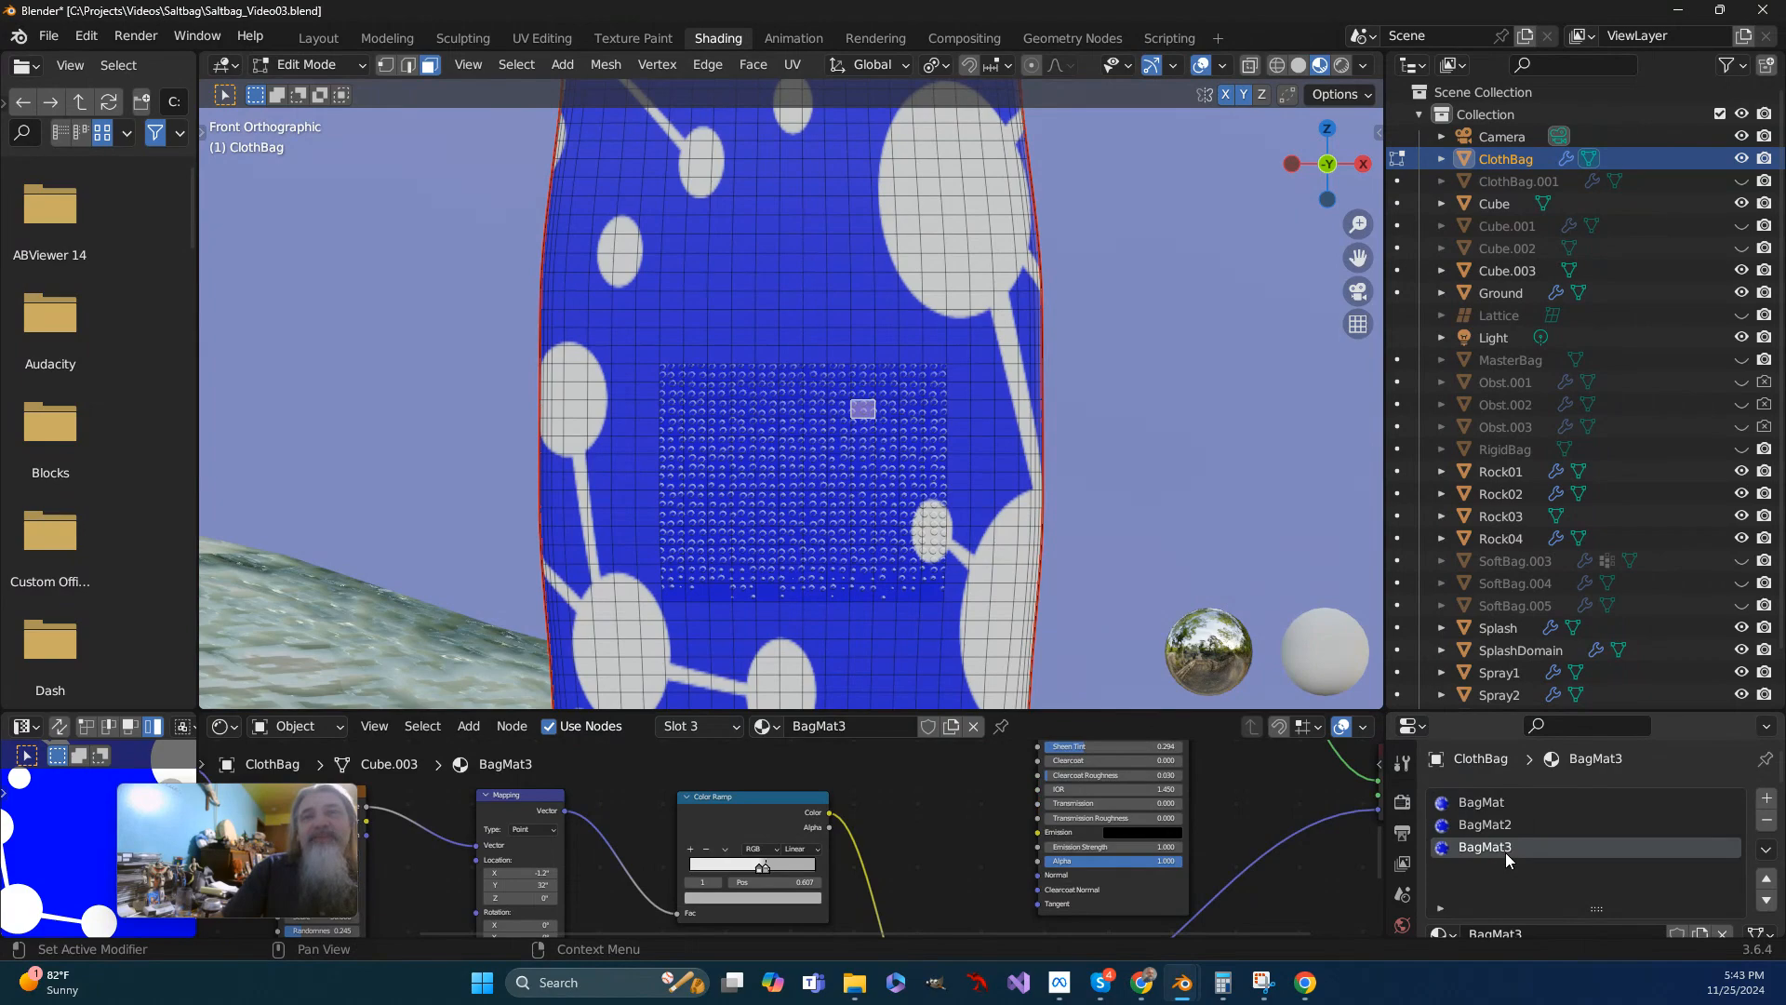
pyautogui.scroll(-4, 985, 850)
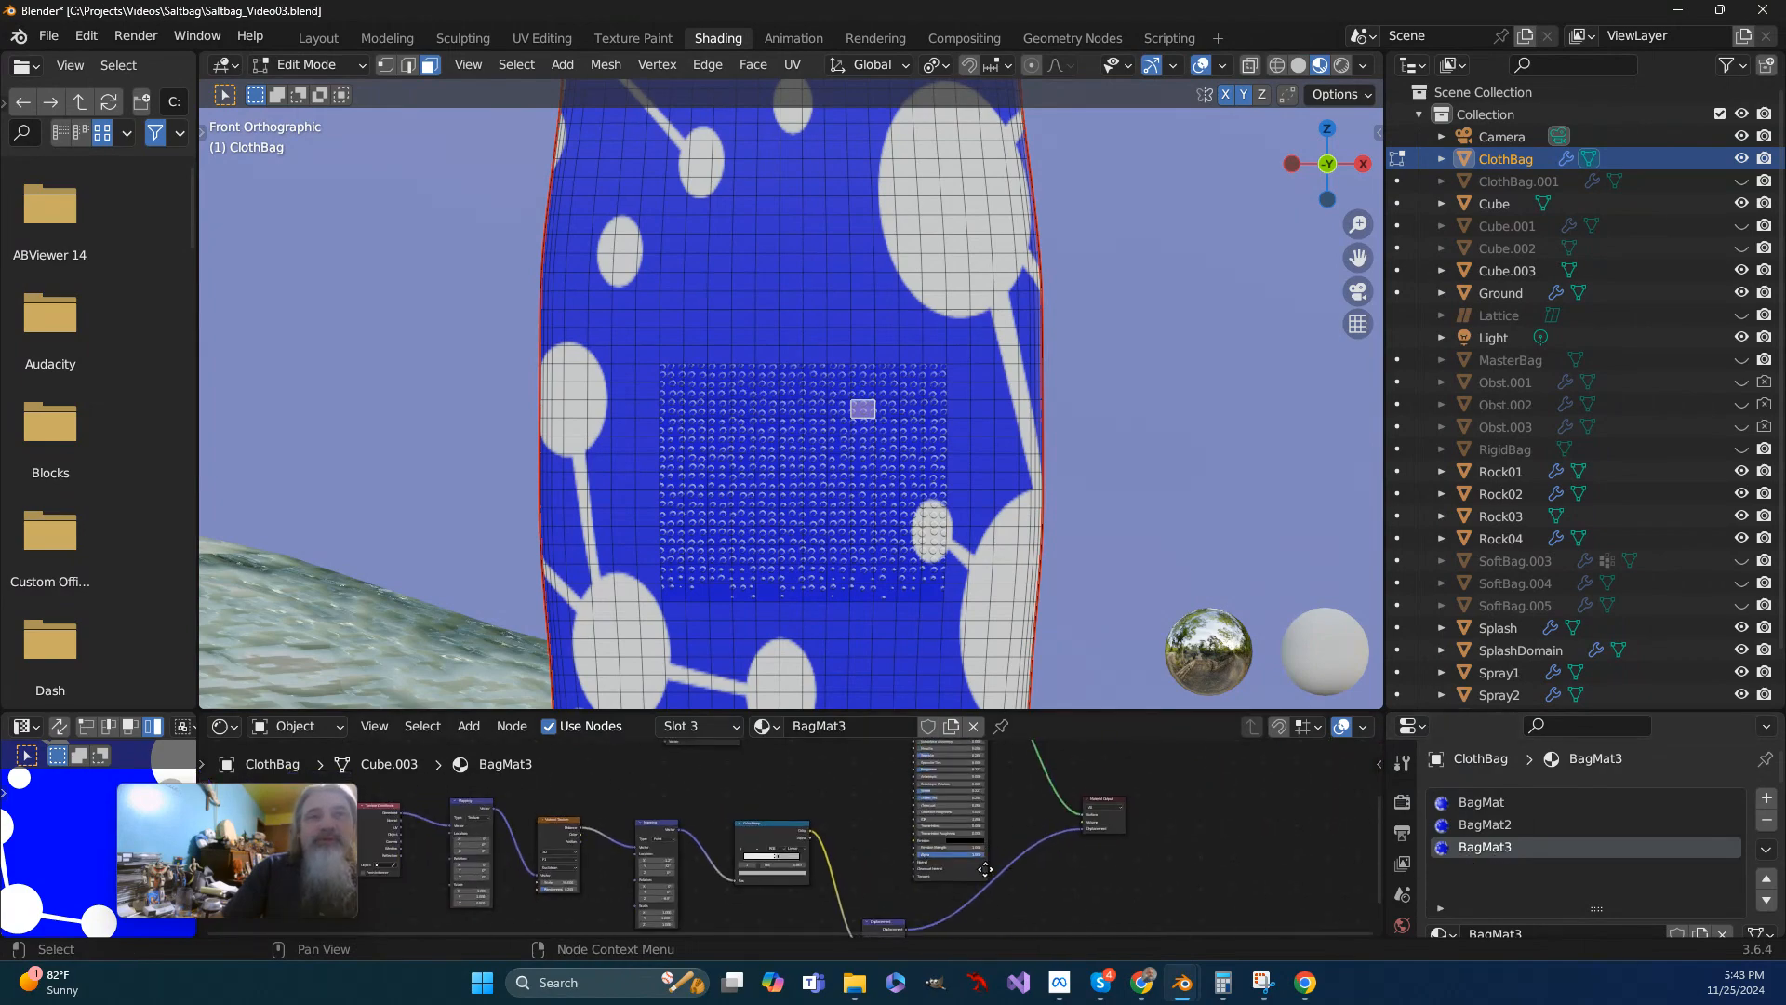
pyautogui.moveTo(1129, 779); pyautogui.dragTo(1258, 726, button='middle')
pyautogui.moveTo(963, 709); pyautogui.dragTo(963, 508)
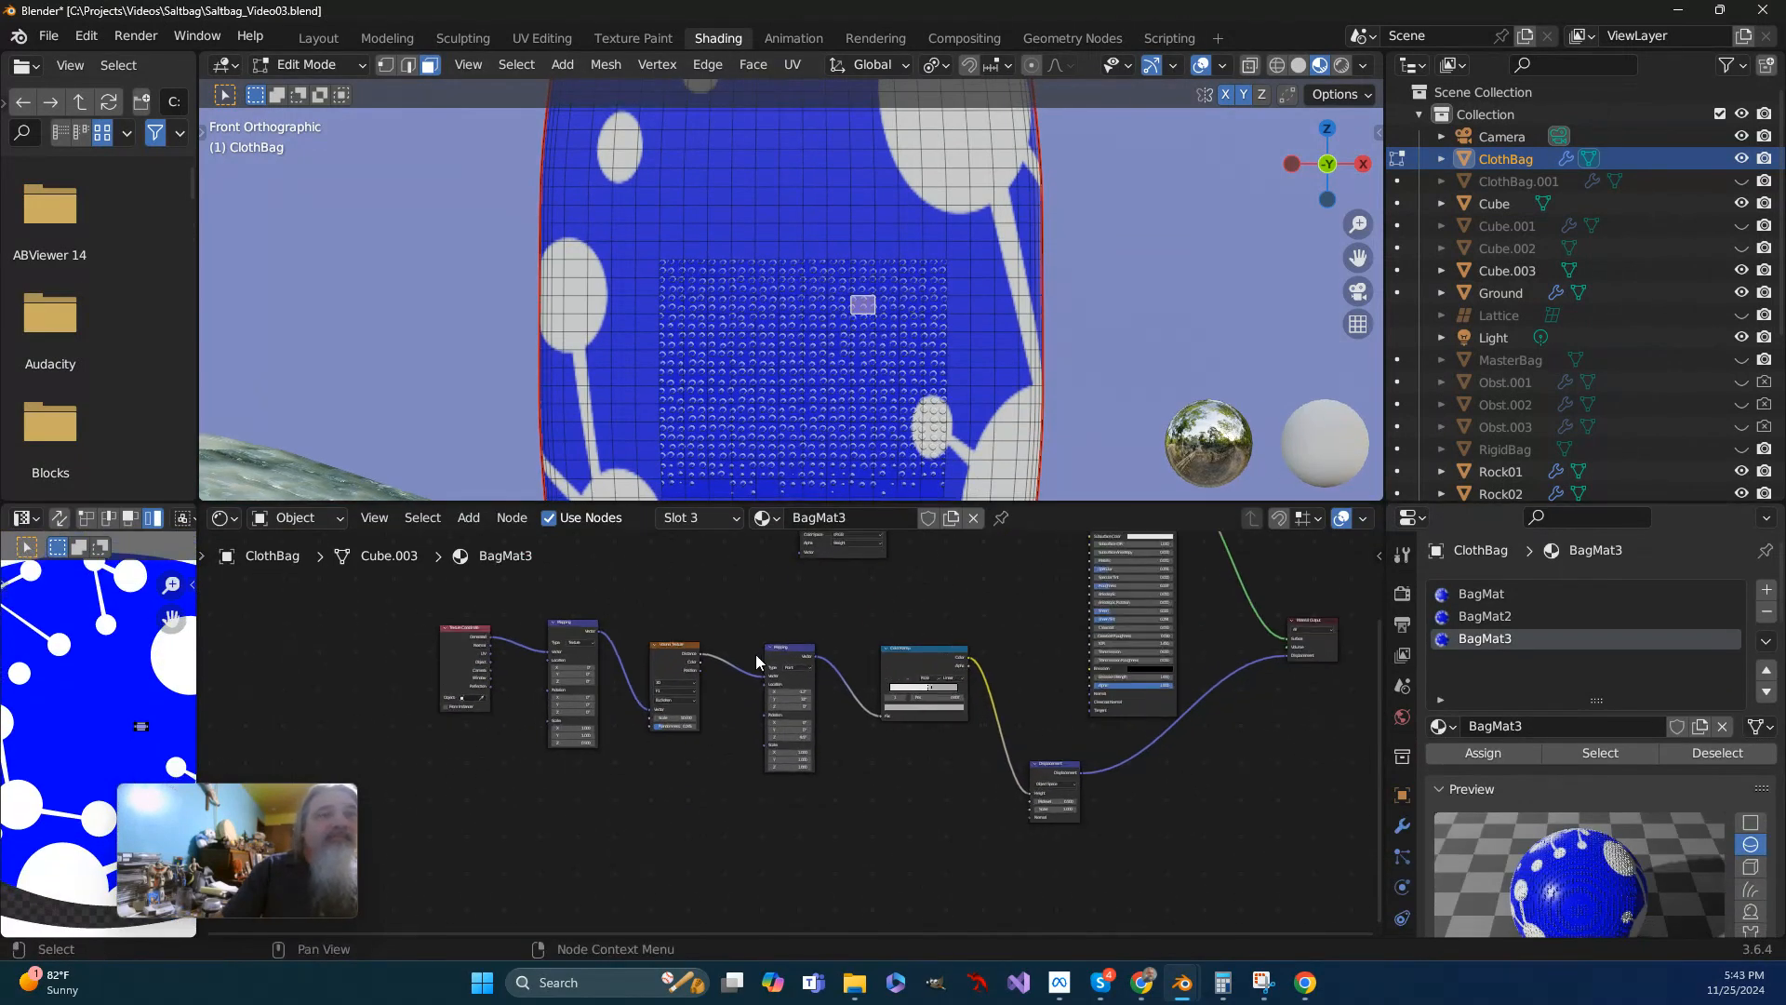
pyautogui.moveTo(757, 650); pyautogui.dragTo(785, 728, button='middle')
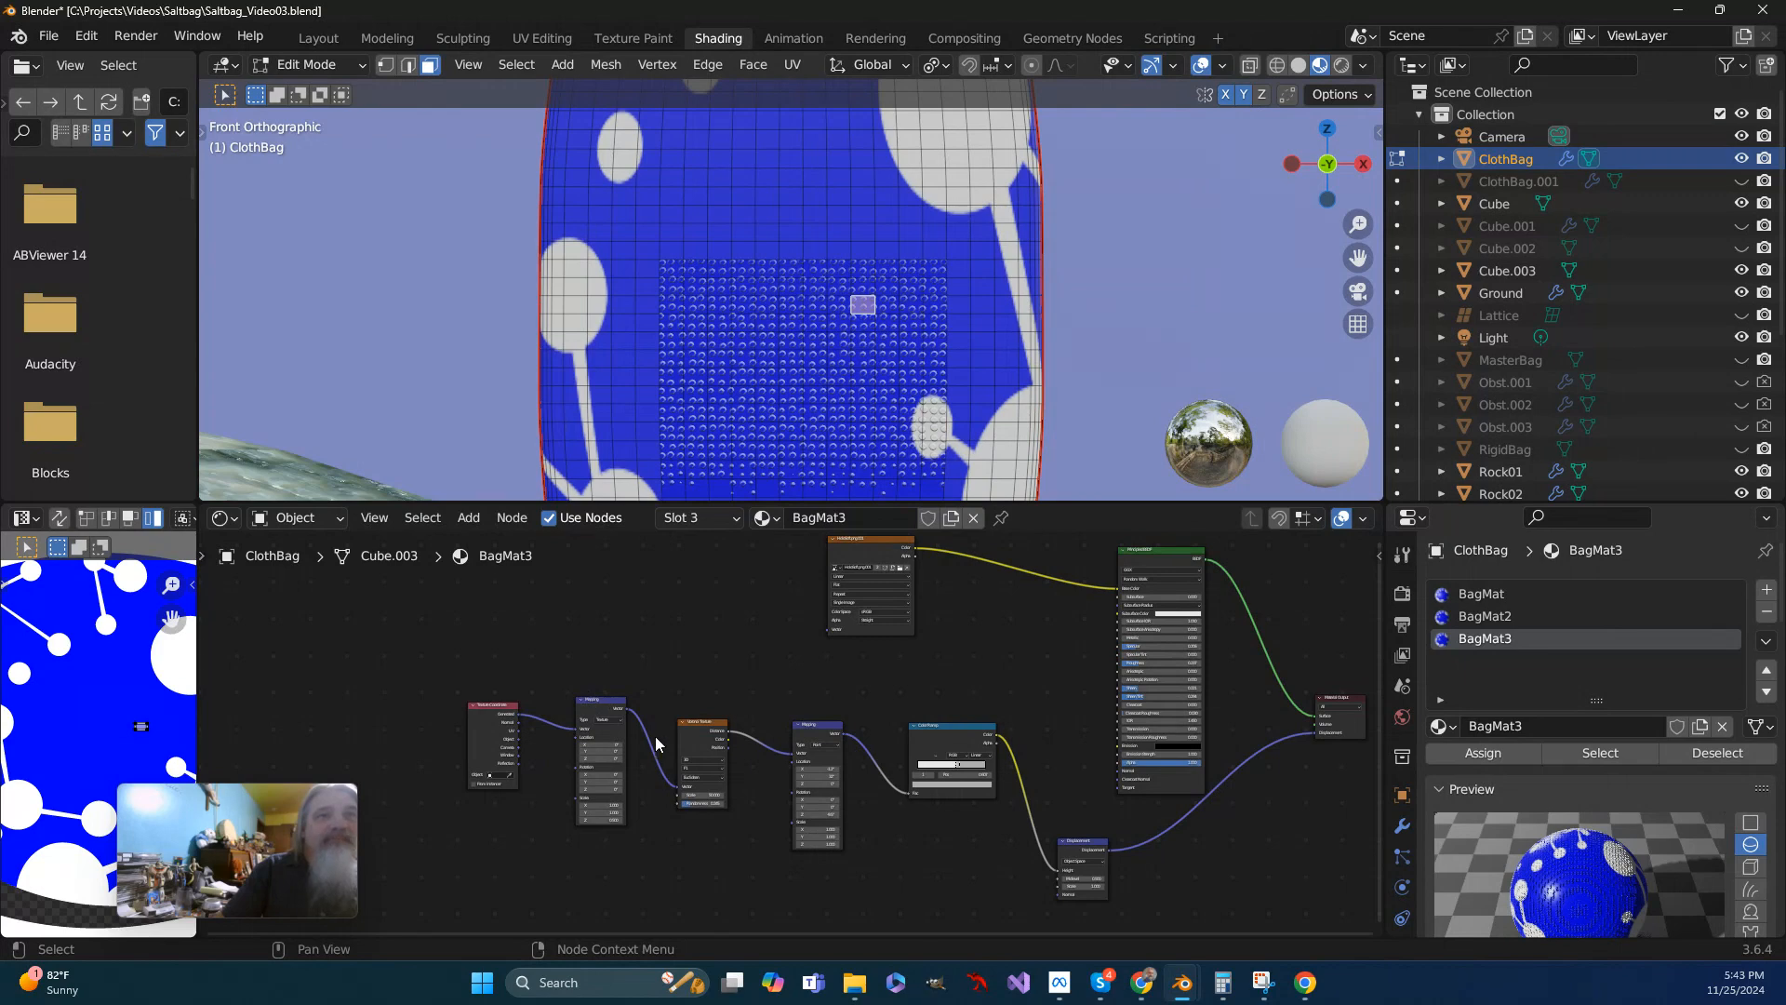
pyautogui.scroll(1, 703, 753)
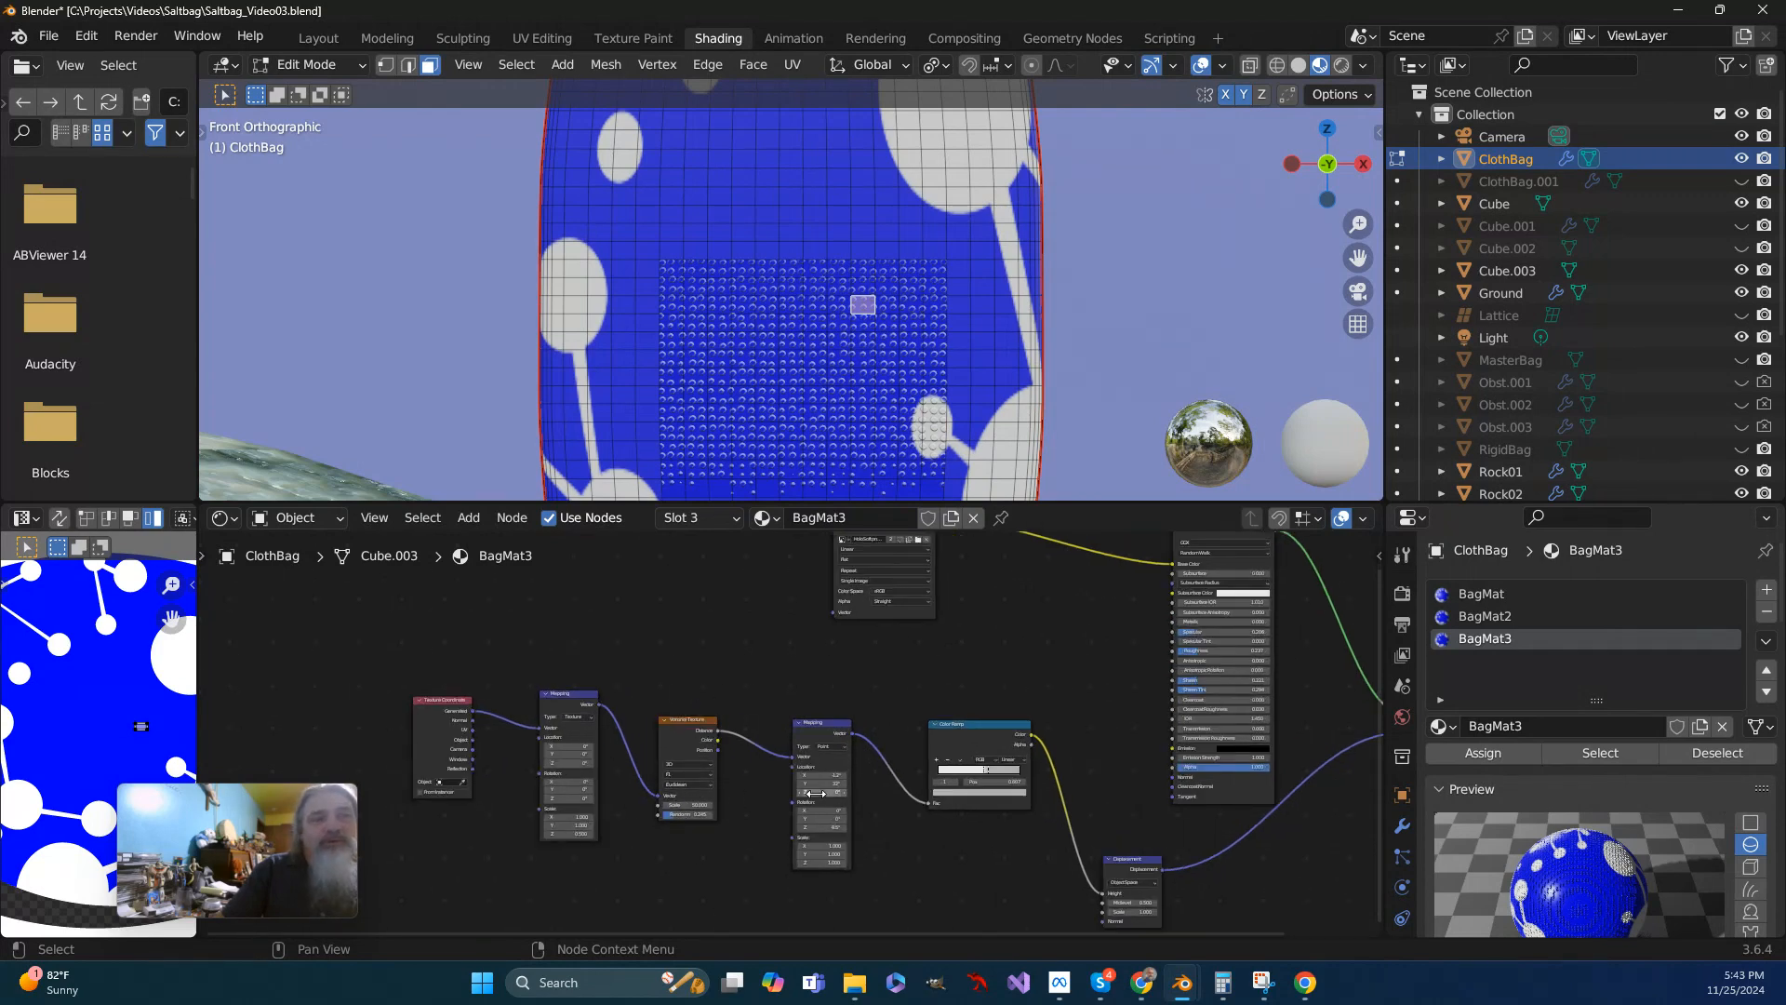
pyautogui.scroll(1, 801, 731)
pyautogui.moveTo(1156, 804); pyautogui.dragTo(805, 685, button='middle')
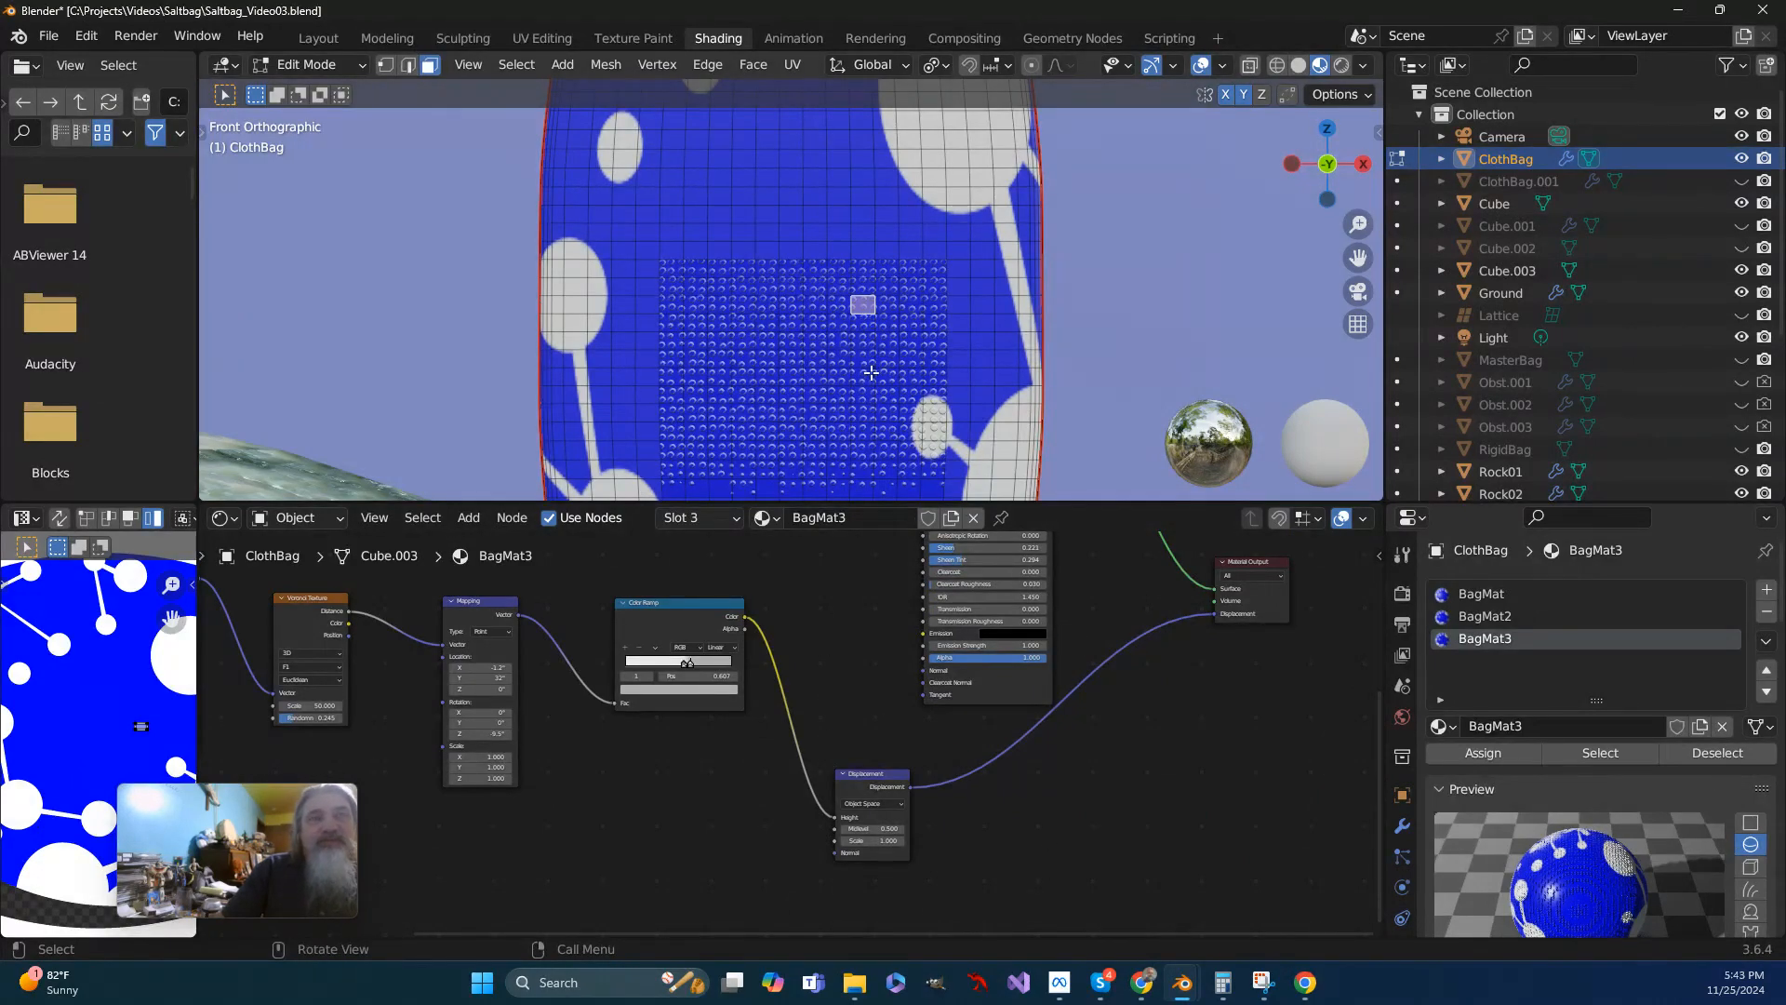
# - Select a face on the bag's top flap to check which material slot it uses
pyautogui.moveTo(820, 385); pyautogui.dragTo(1232, 269, button='middle')
pyautogui.moveTo(1358, 258); pyautogui.dragTo(212, 443)
pyautogui.click(824, 424)
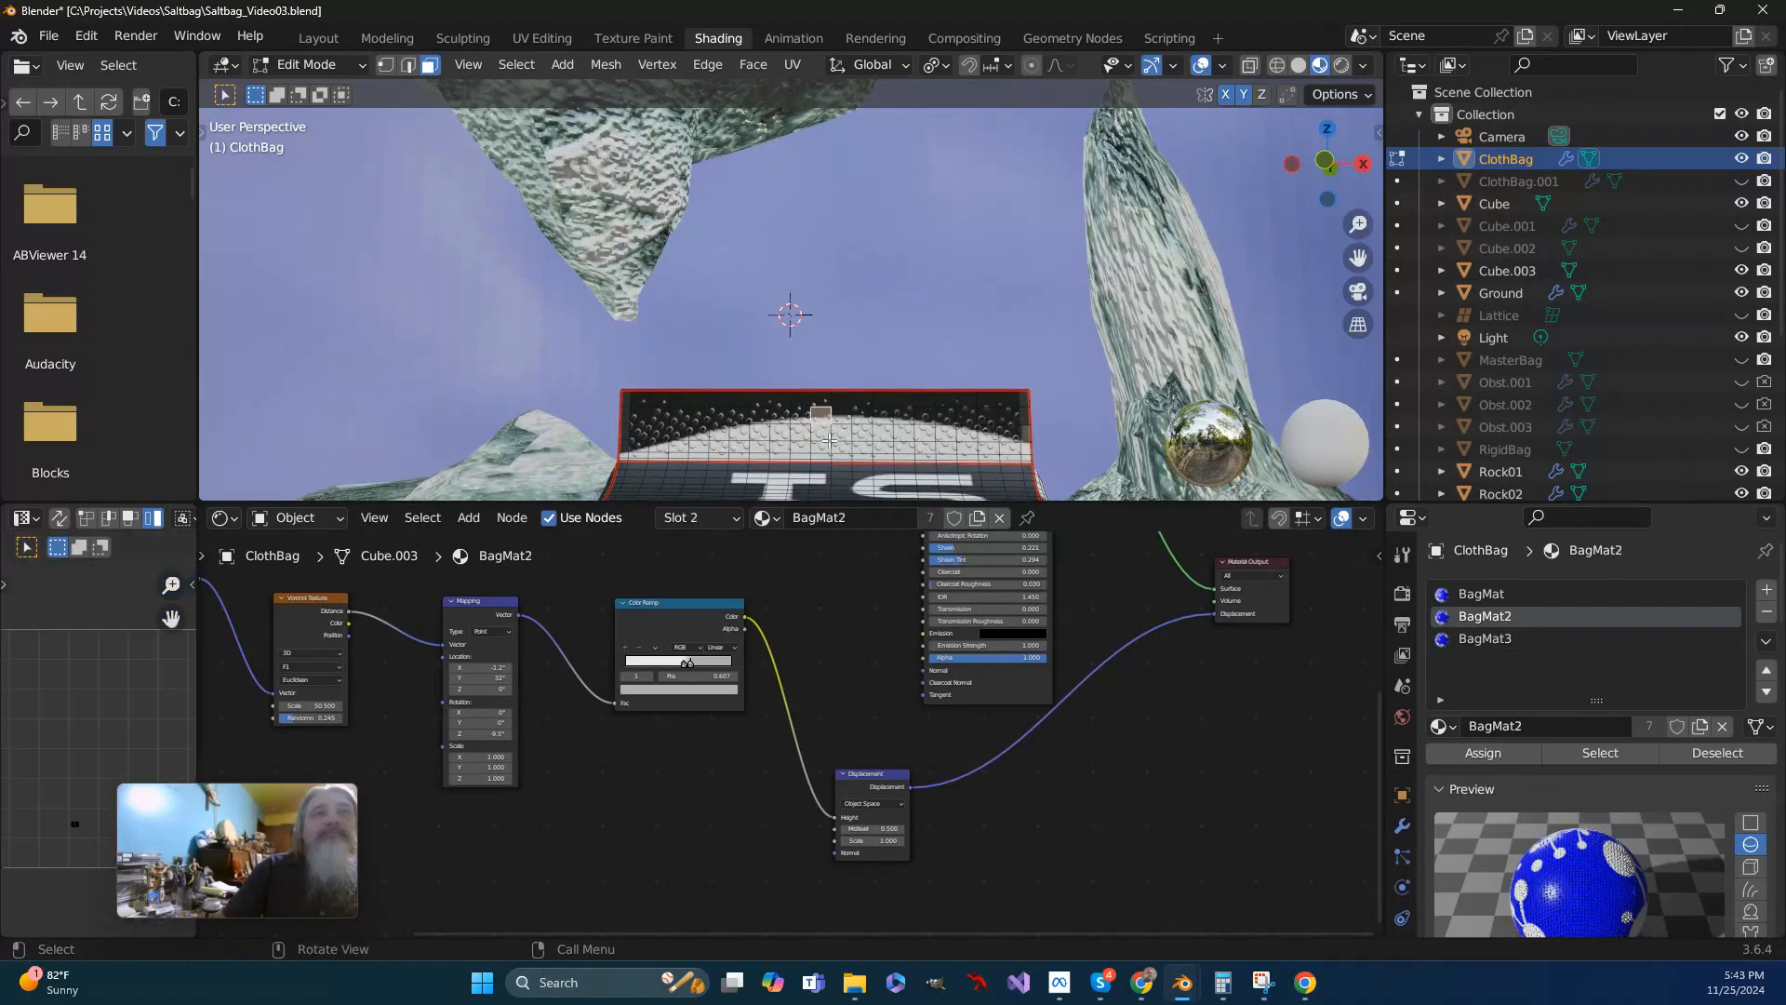
pyautogui.scroll(2, 974, 323)
pyautogui.scroll(-2, 974, 324)
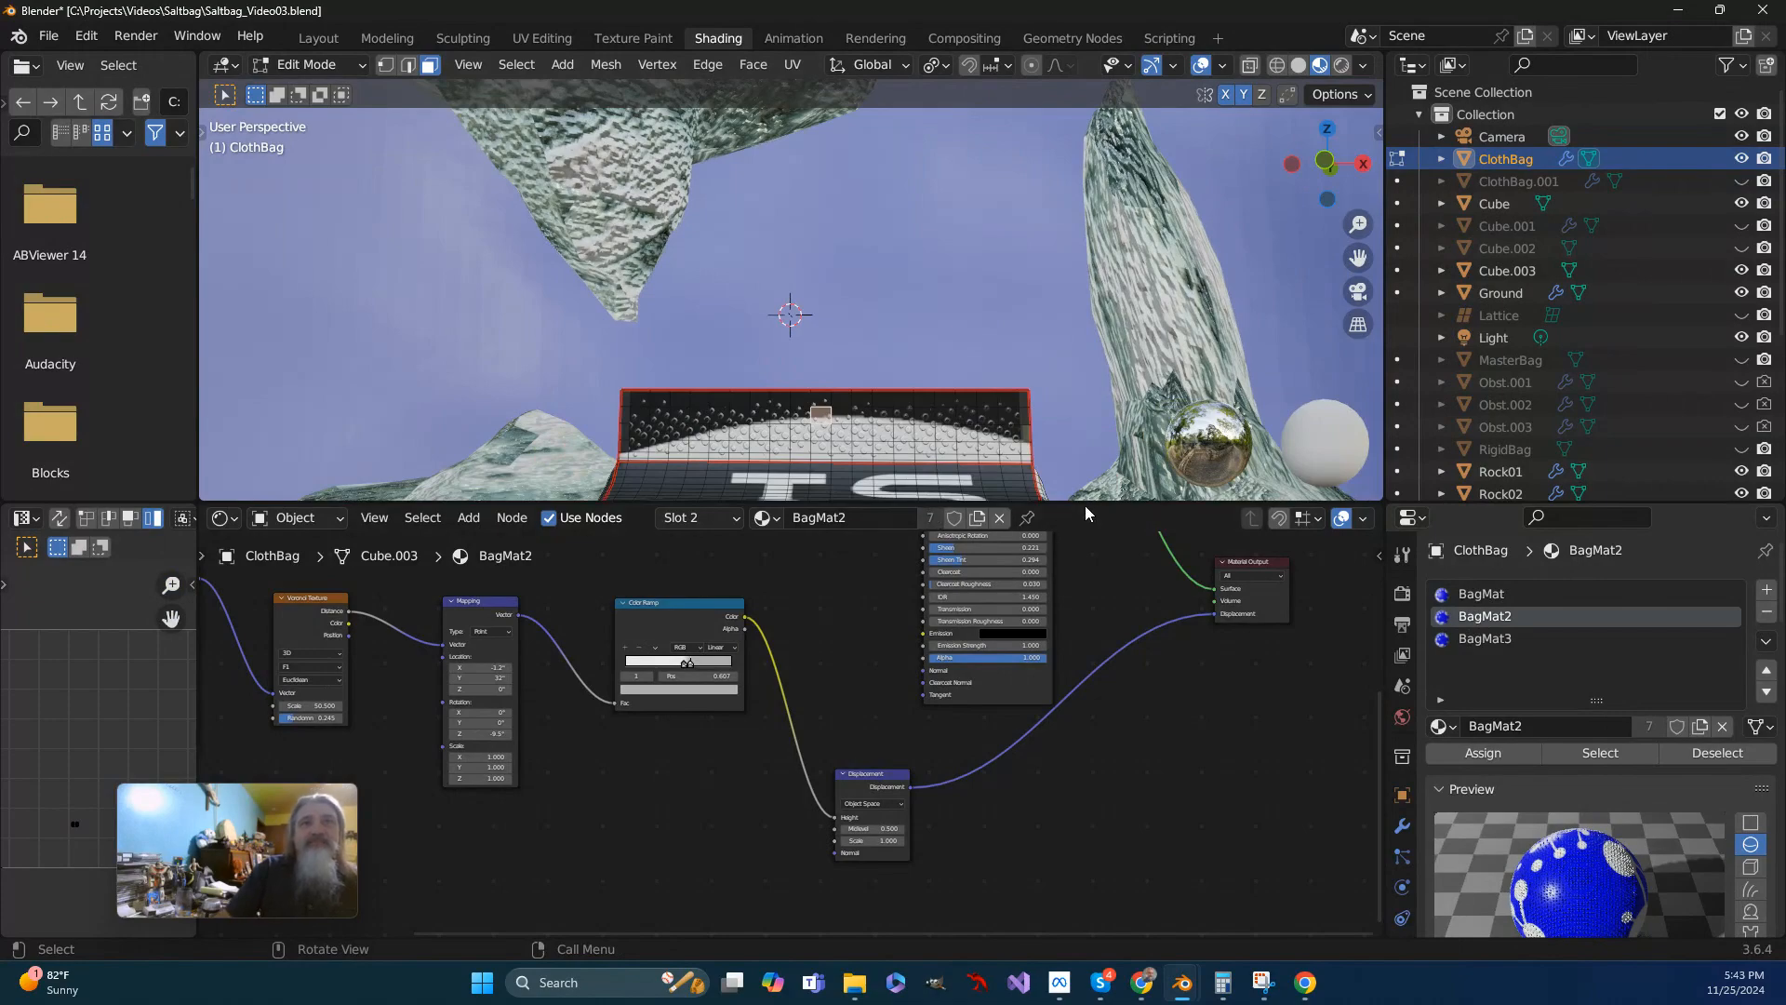
# - Examine the bag's front, side and top textures from several angles, along with the BagMat2 nodes and preview
pyautogui.moveTo(1090, 503); pyautogui.dragTo(1079, 767)
pyautogui.moveTo(1357, 260); pyautogui.dragTo(1332, 79)
pyautogui.scroll(-3, 972, 470)
pyautogui.moveTo(972, 470); pyautogui.dragTo(821, 506, button='middle')
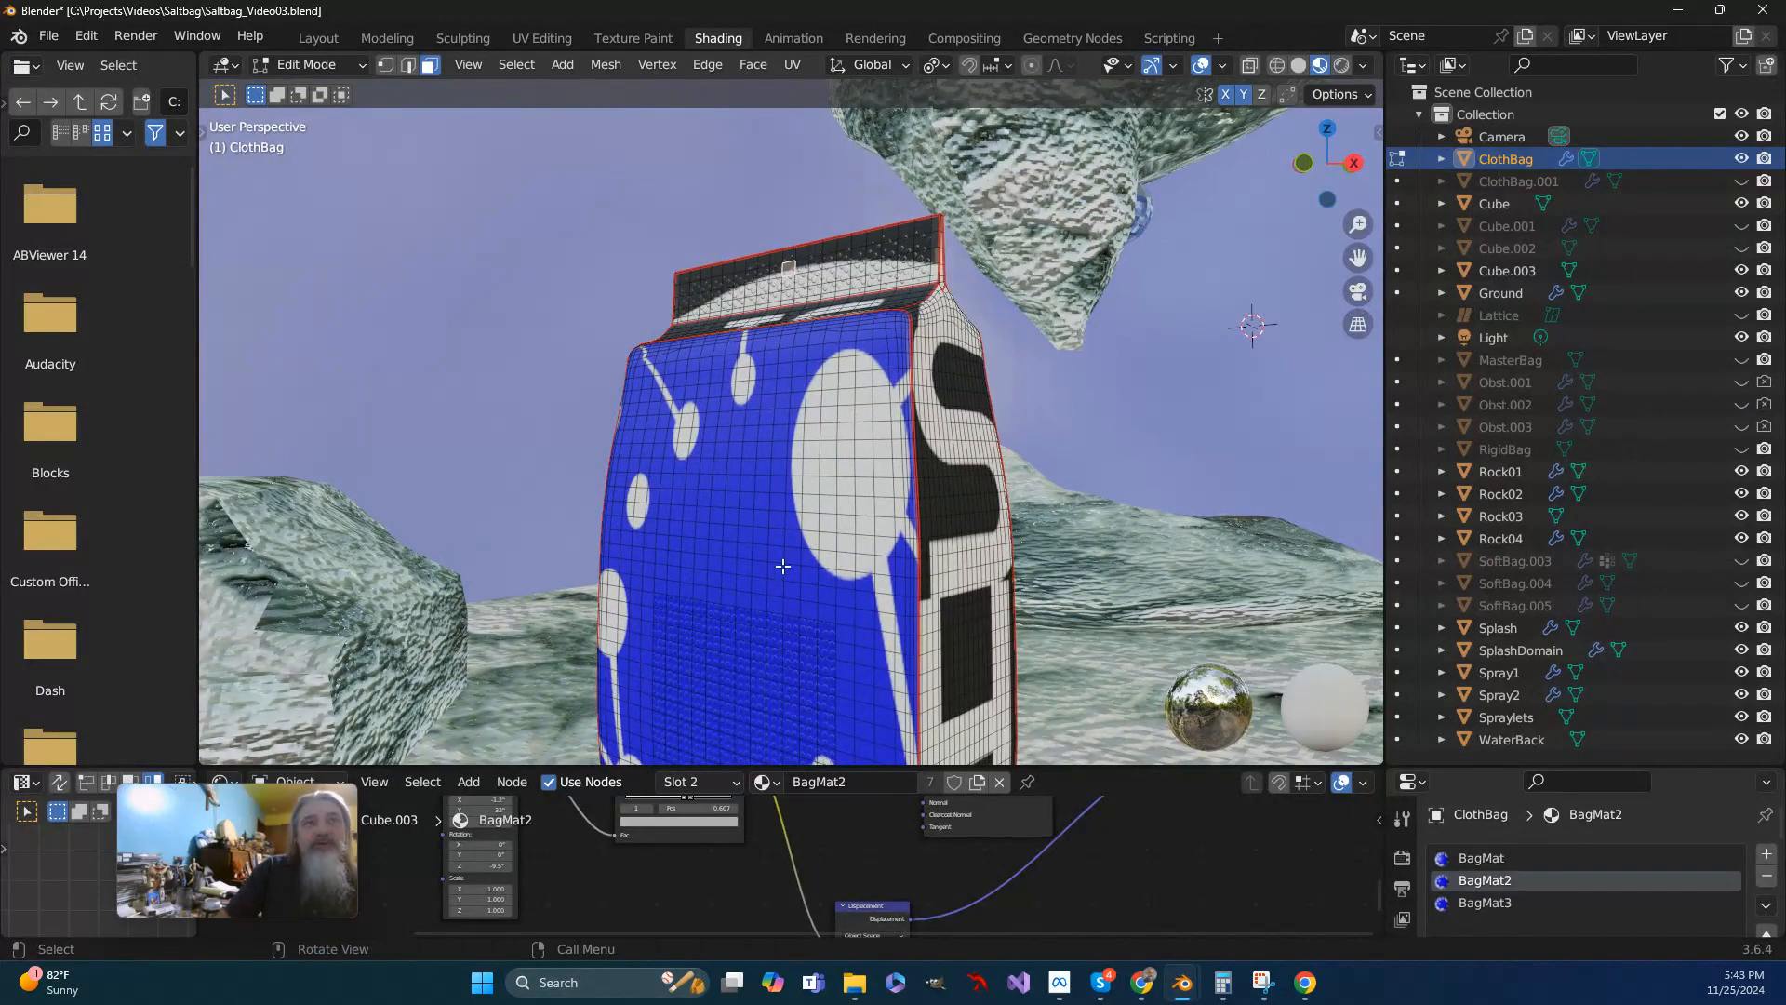
pyautogui.moveTo(929, 496); pyautogui.dragTo(1048, 399, button='middle')
pyautogui.moveTo(1265, 244); pyautogui.dragTo(1311, 140, button='middle')
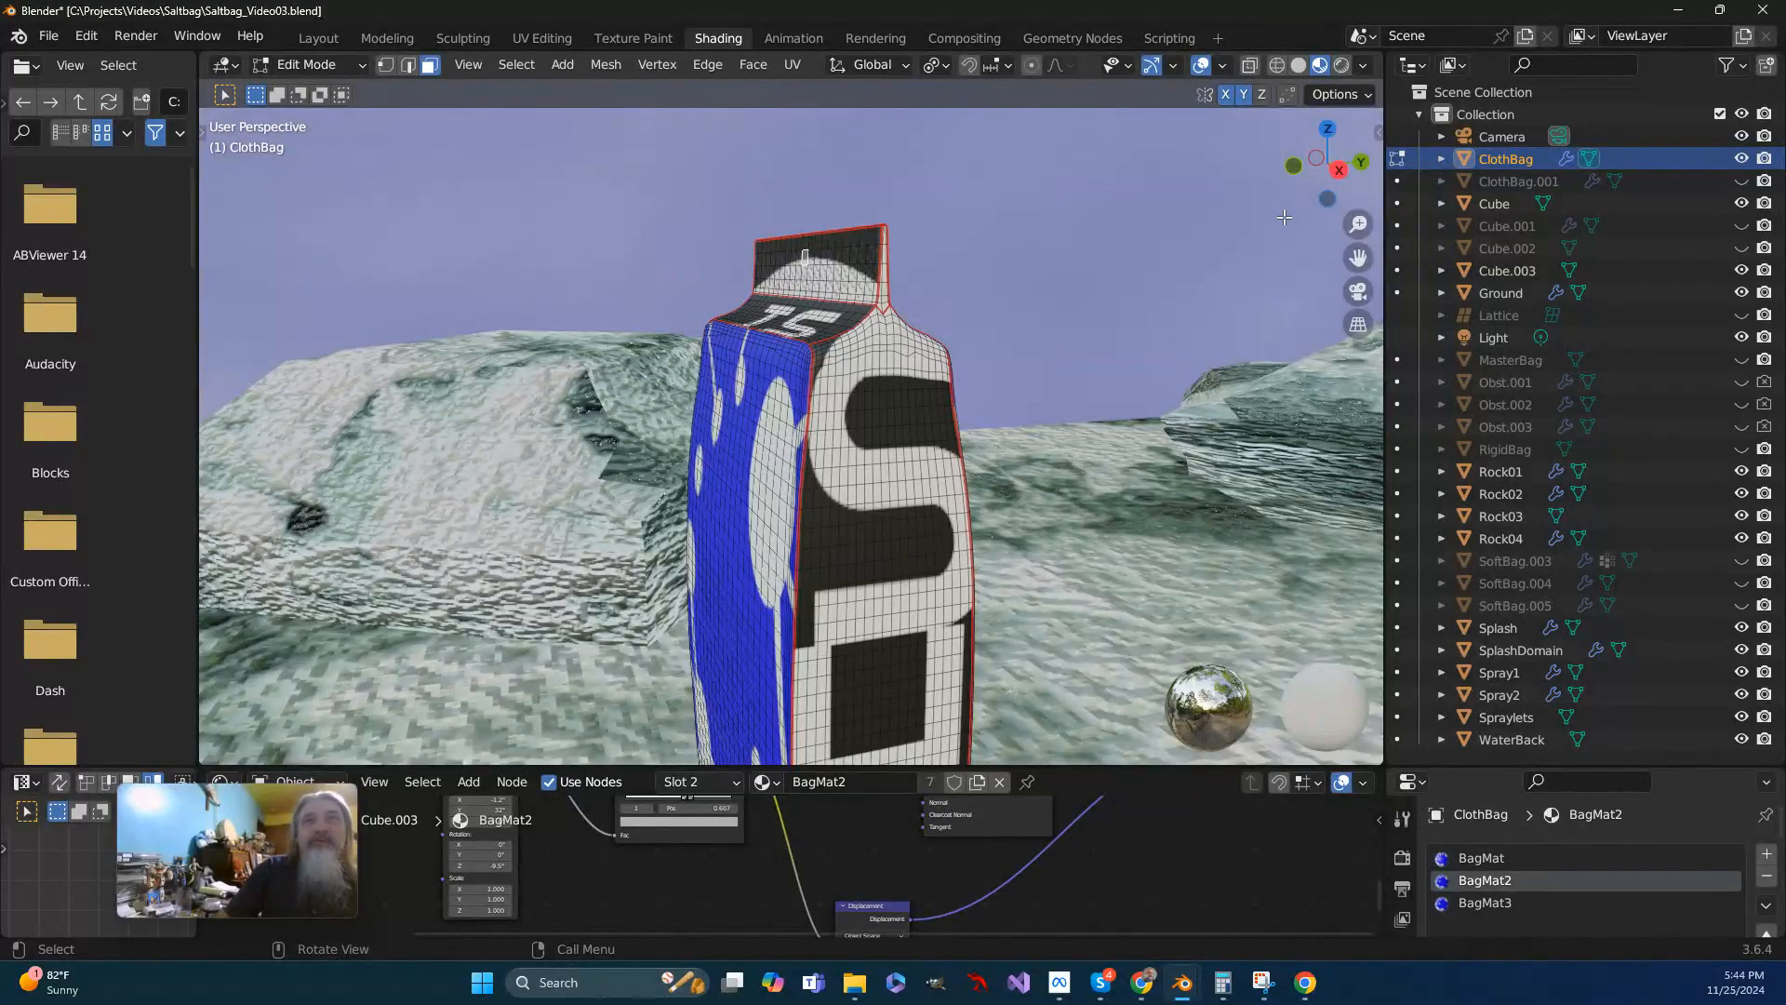
pyautogui.moveTo(733, 473); pyautogui.dragTo(782, 461, button='middle')
pyautogui.moveTo(819, 767); pyautogui.dragTo(860, 438)
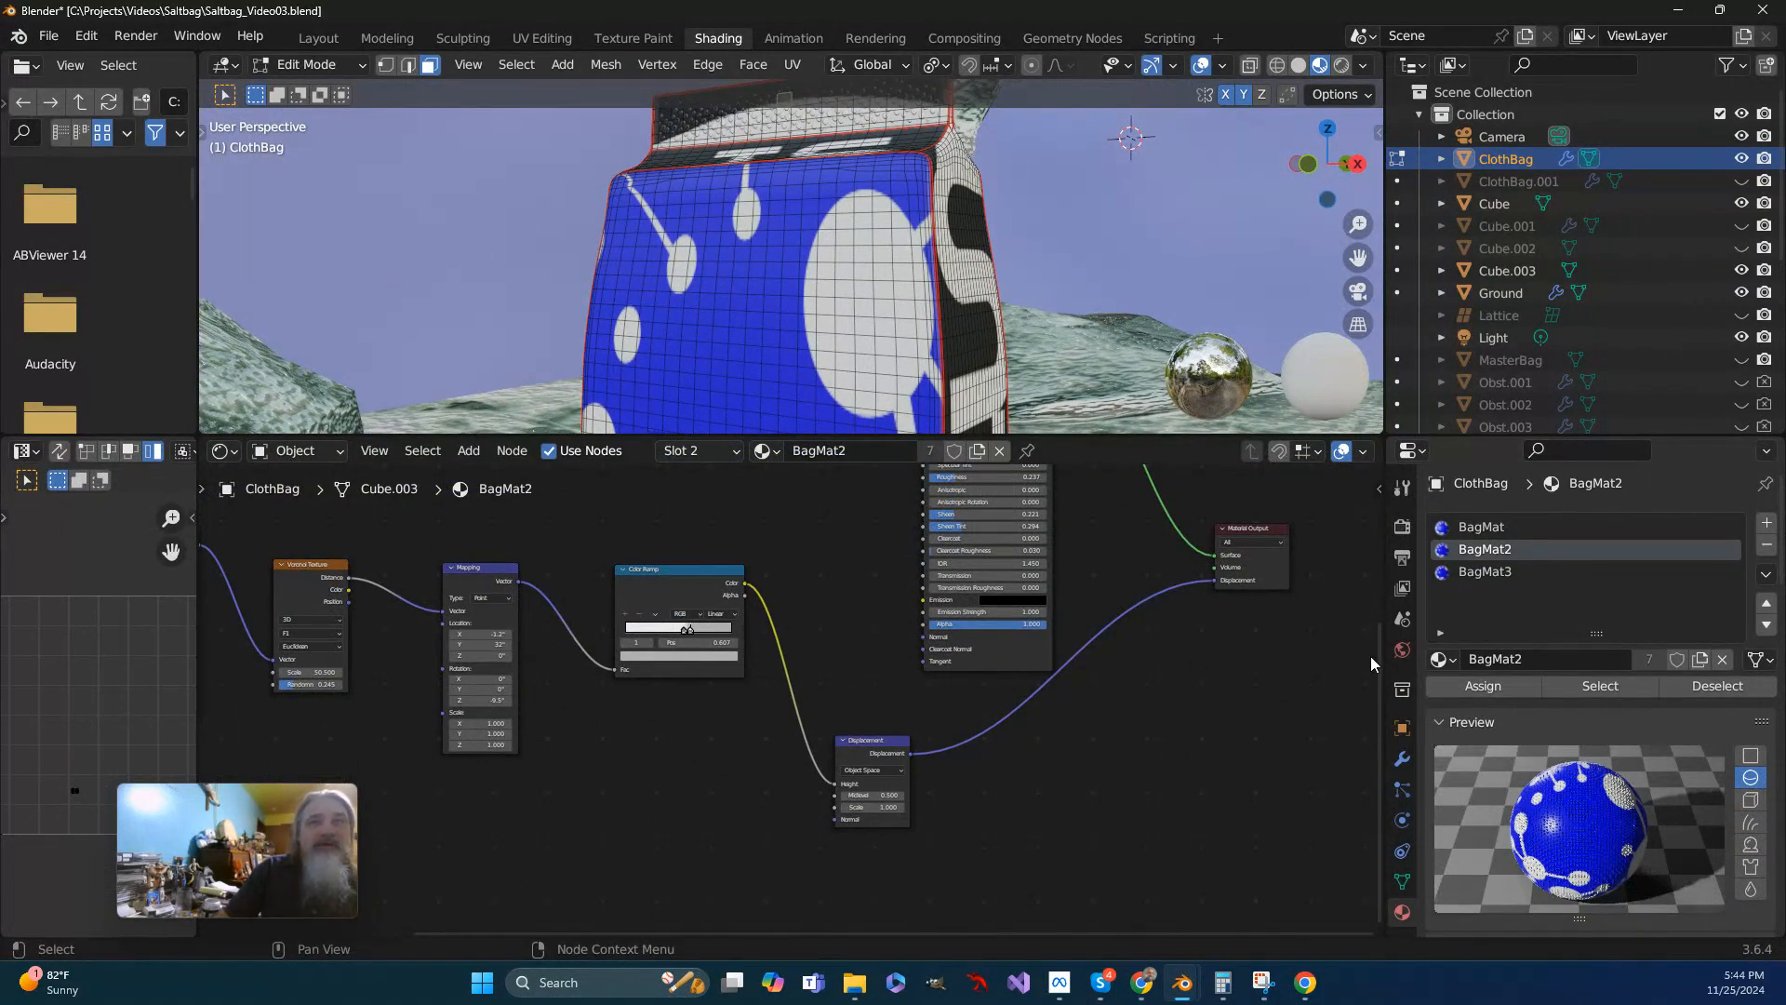
pyautogui.scroll(-3, 1032, 340)
pyautogui.moveTo(1033, 340); pyautogui.dragTo(1098, 349, button='middle')
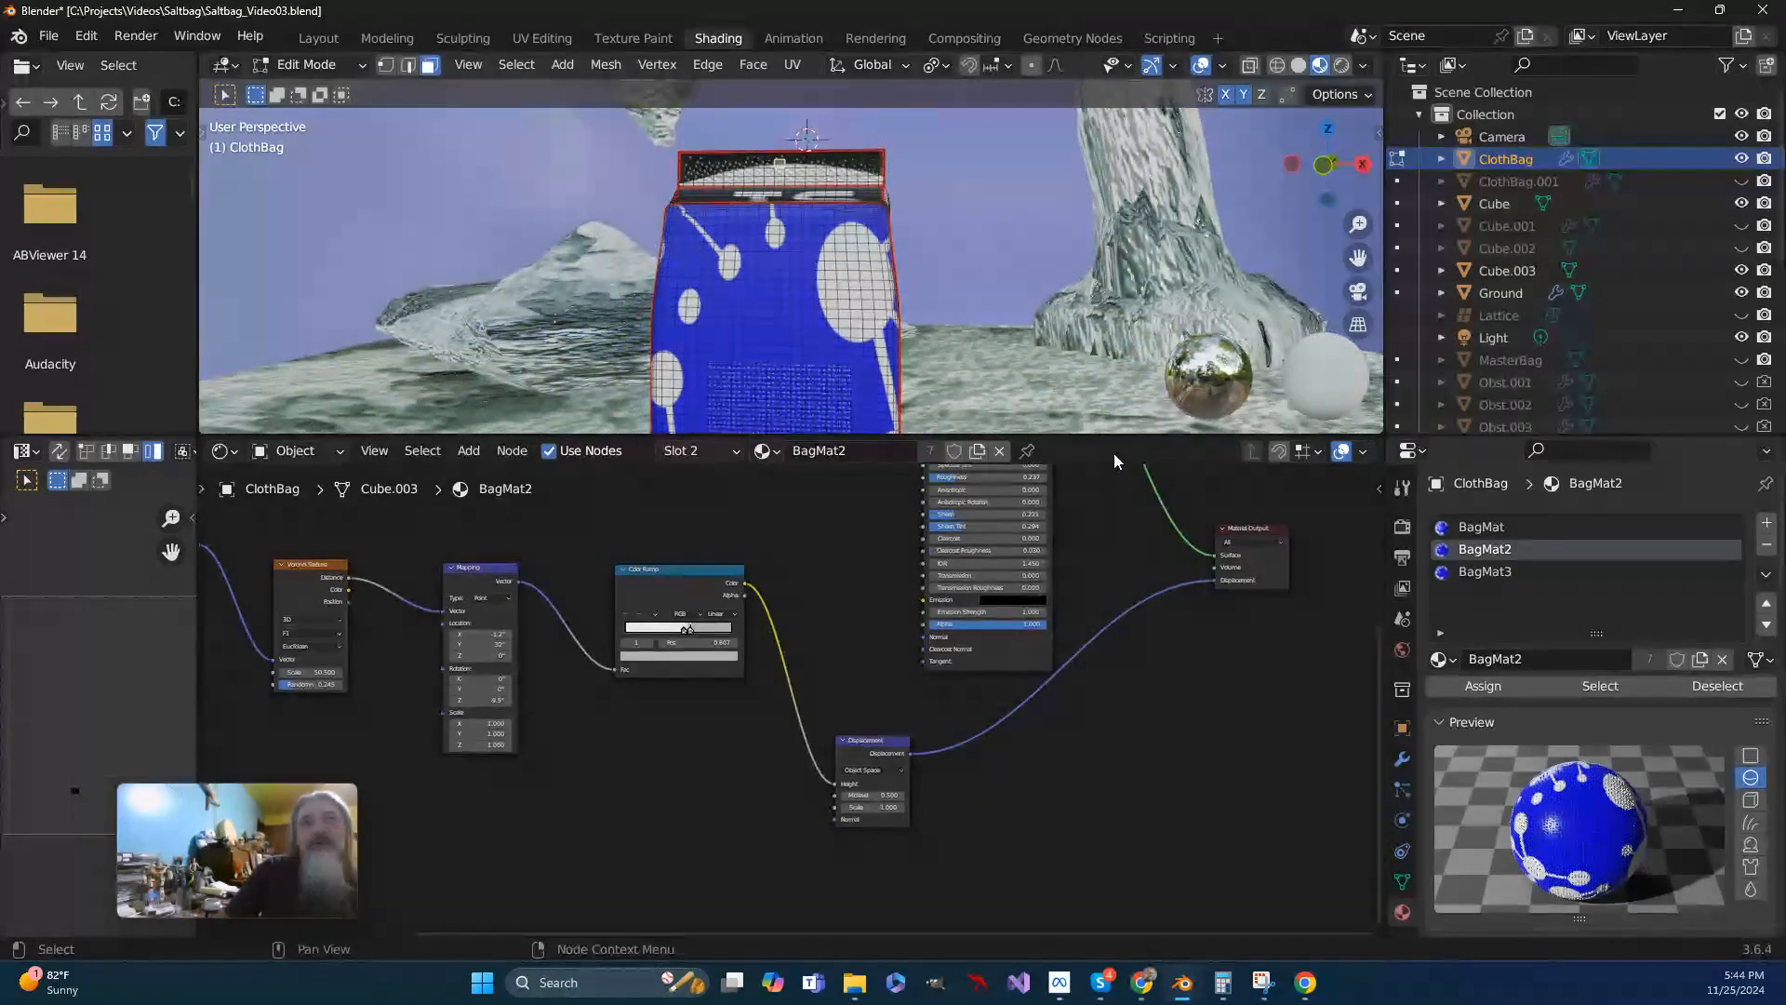
pyautogui.moveTo(1099, 433); pyautogui.dragTo(1089, 663)
pyautogui.moveTo(810, 477); pyautogui.dragTo(777, 478, button='middle')
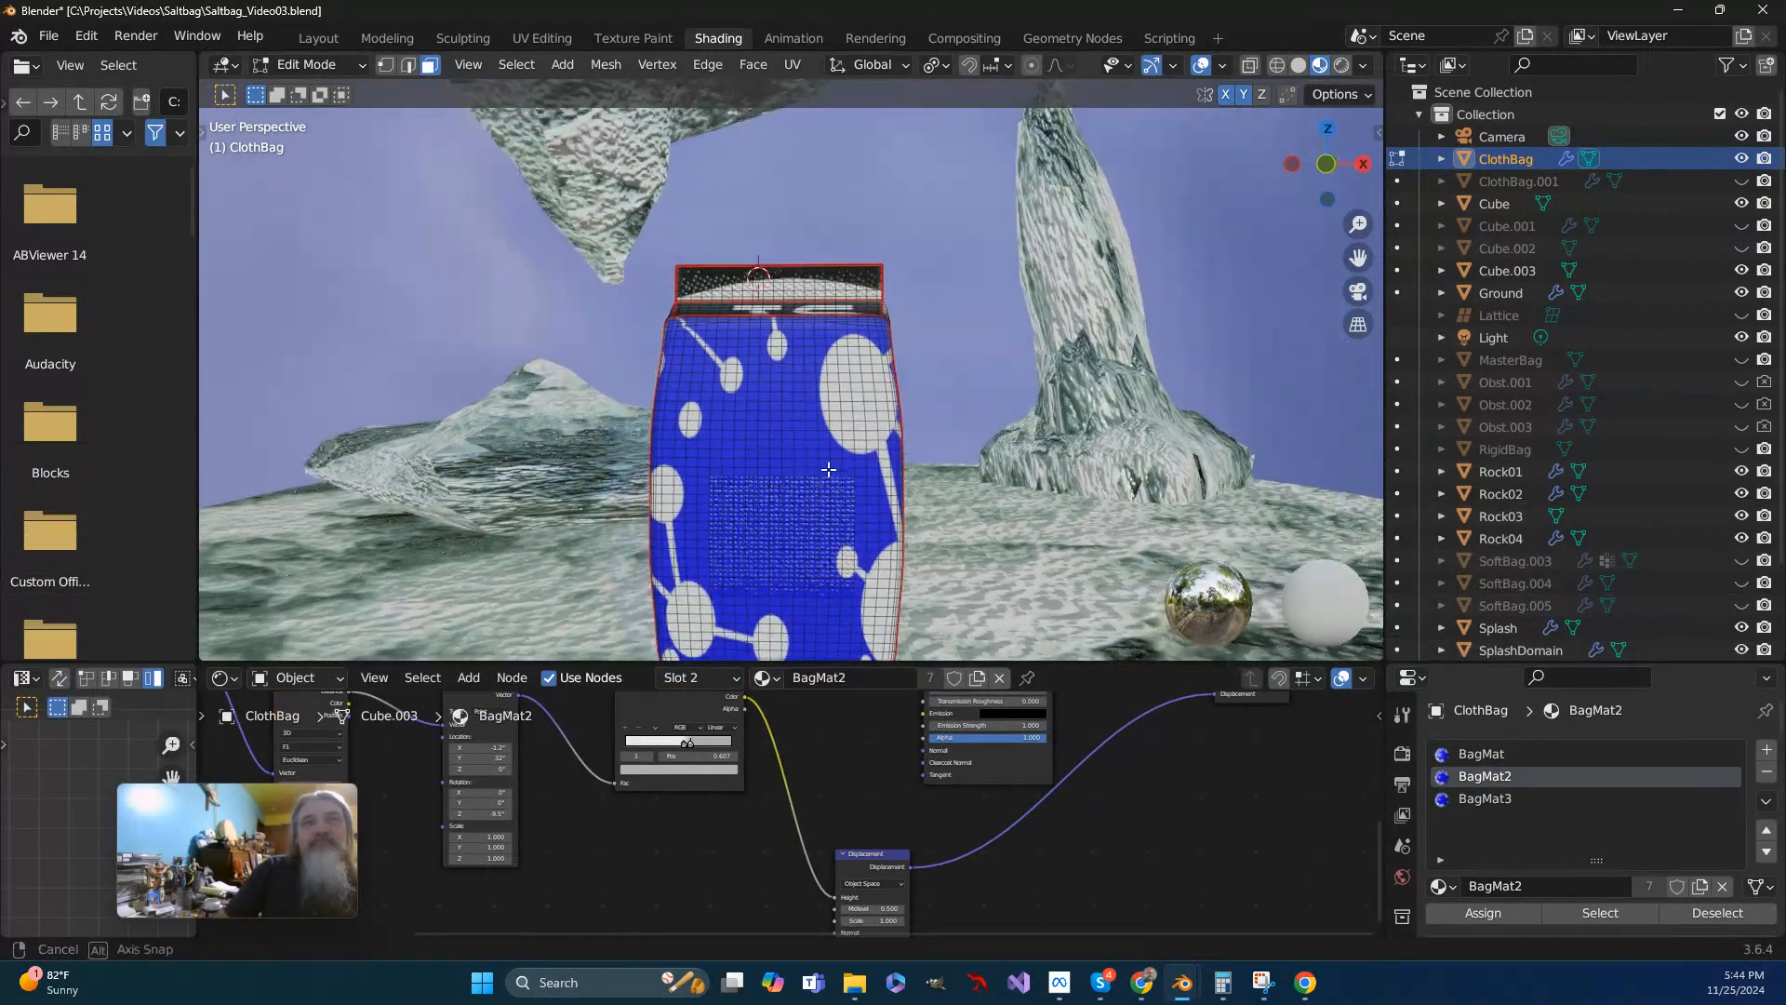
# - Return ClothBag to Object Mode and remove its BagMat3 material slot
pyautogui.click(1470, 798)
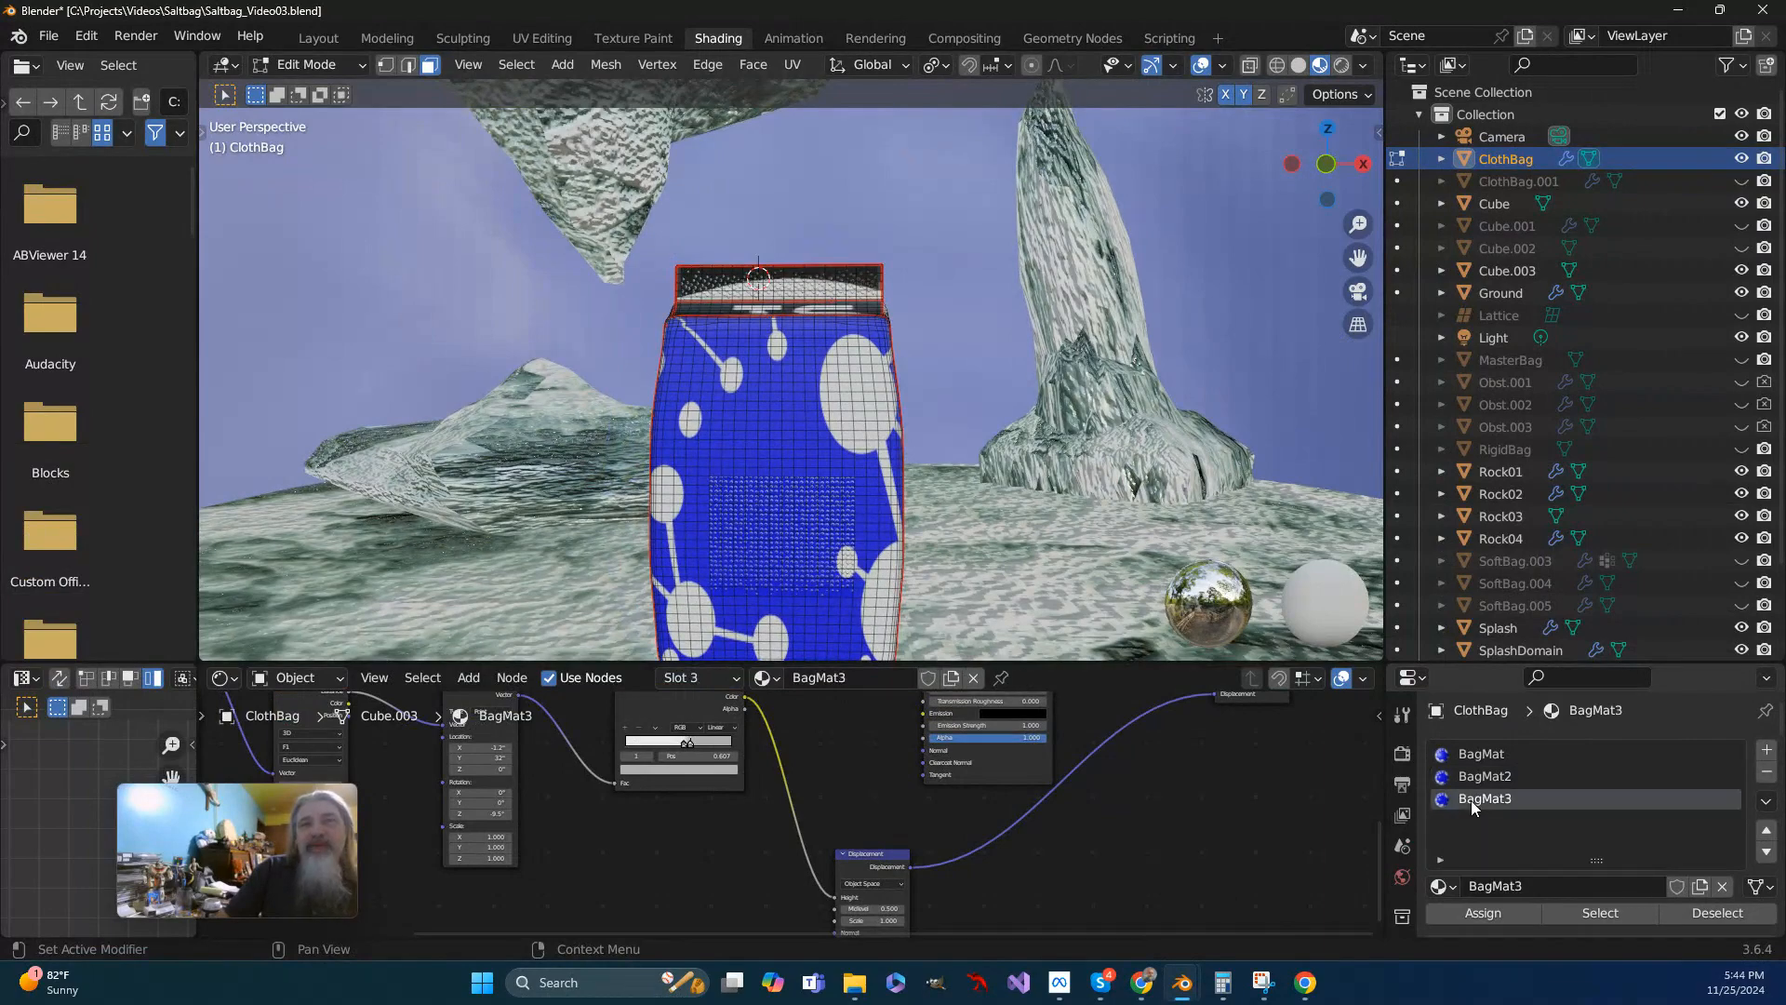
pyautogui.click(1766, 776)
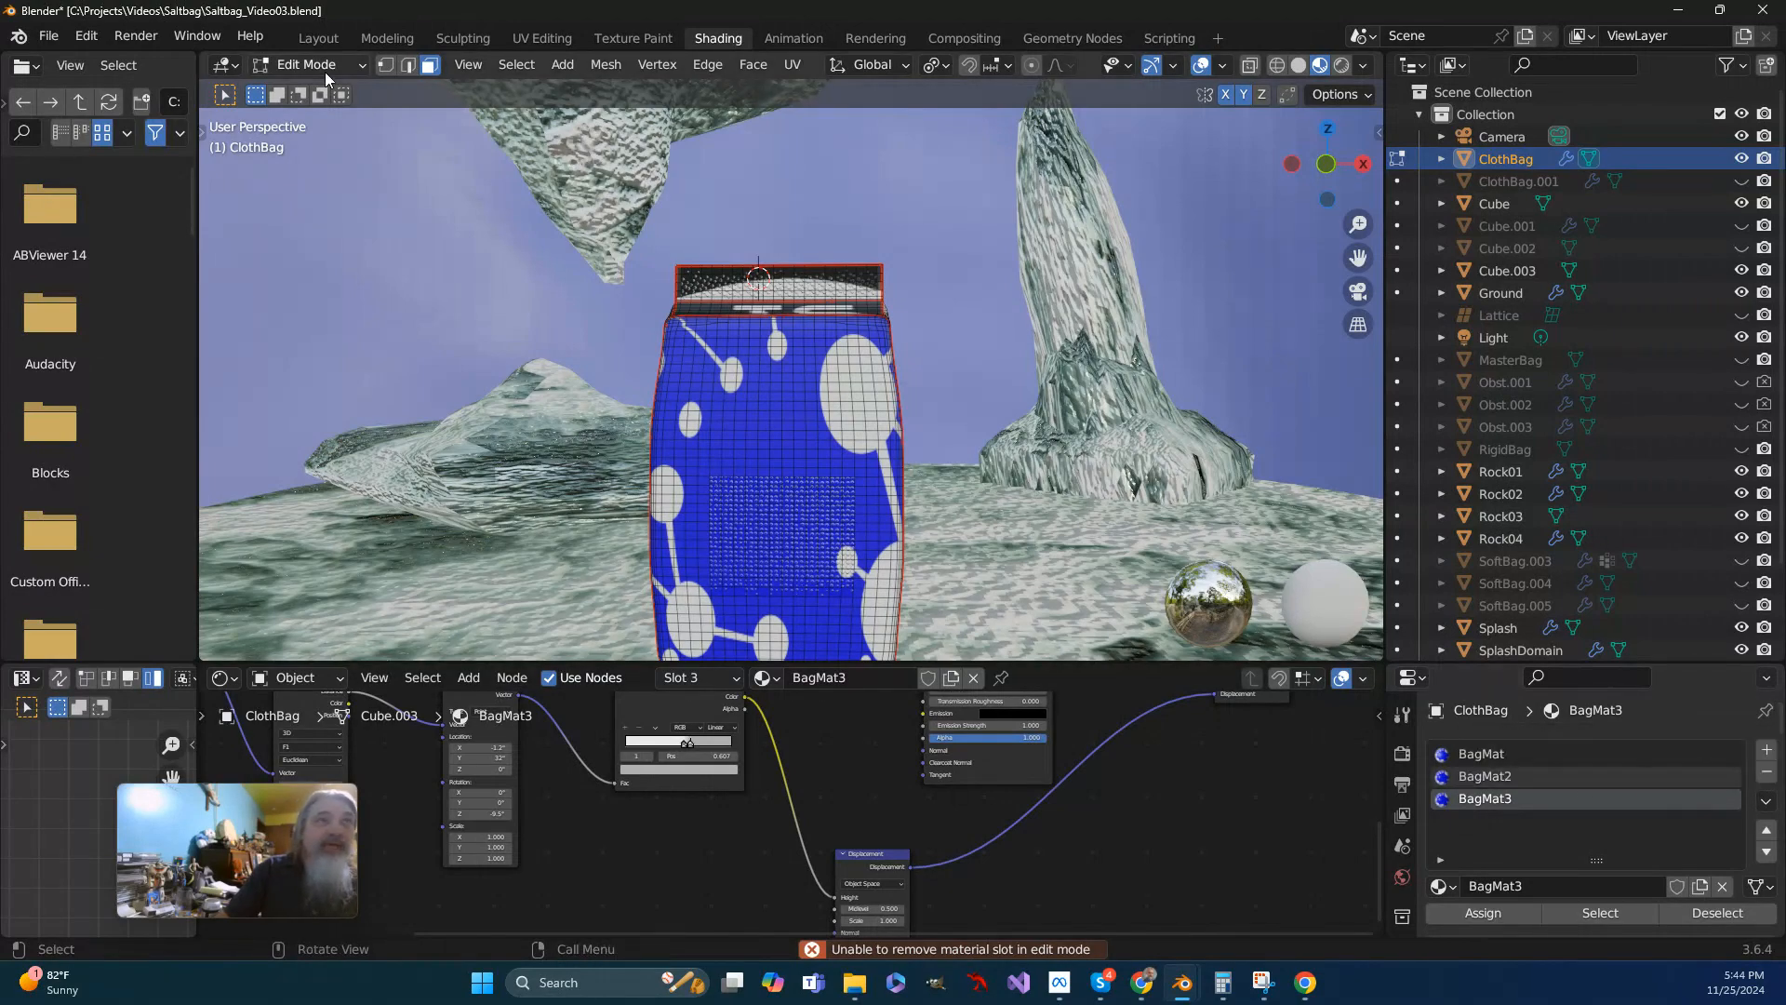
pyautogui.click(359, 65)
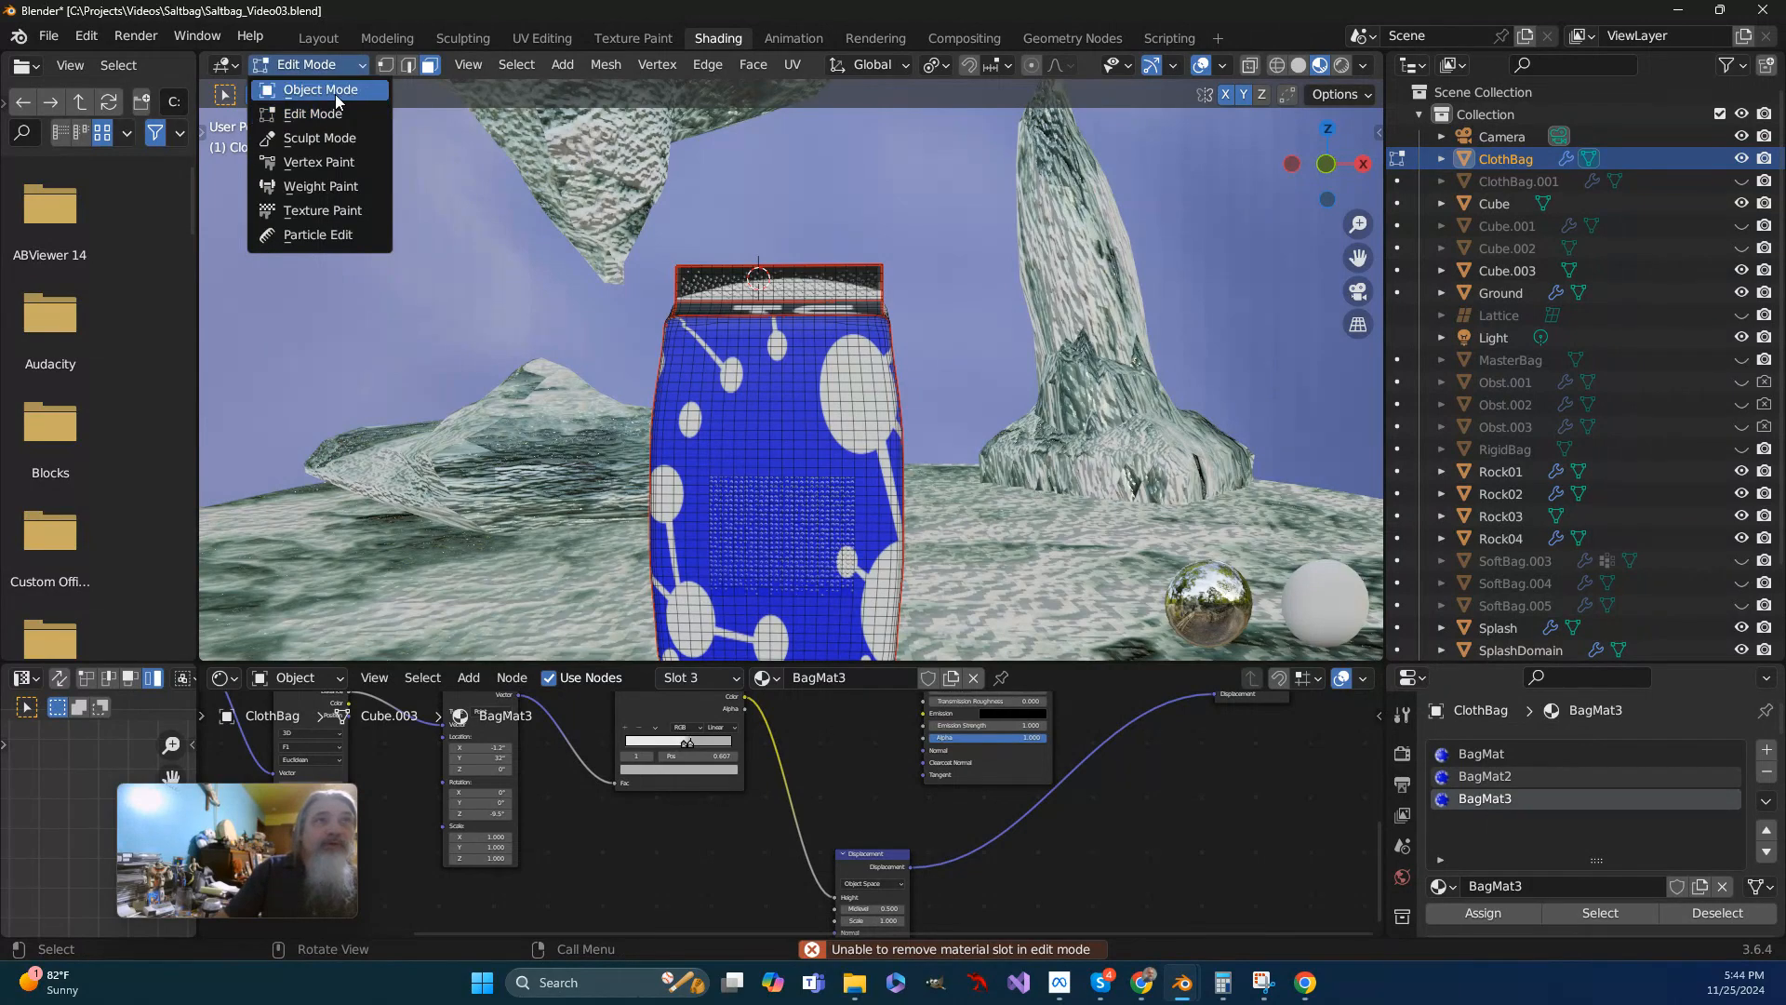
pyautogui.click(334, 92)
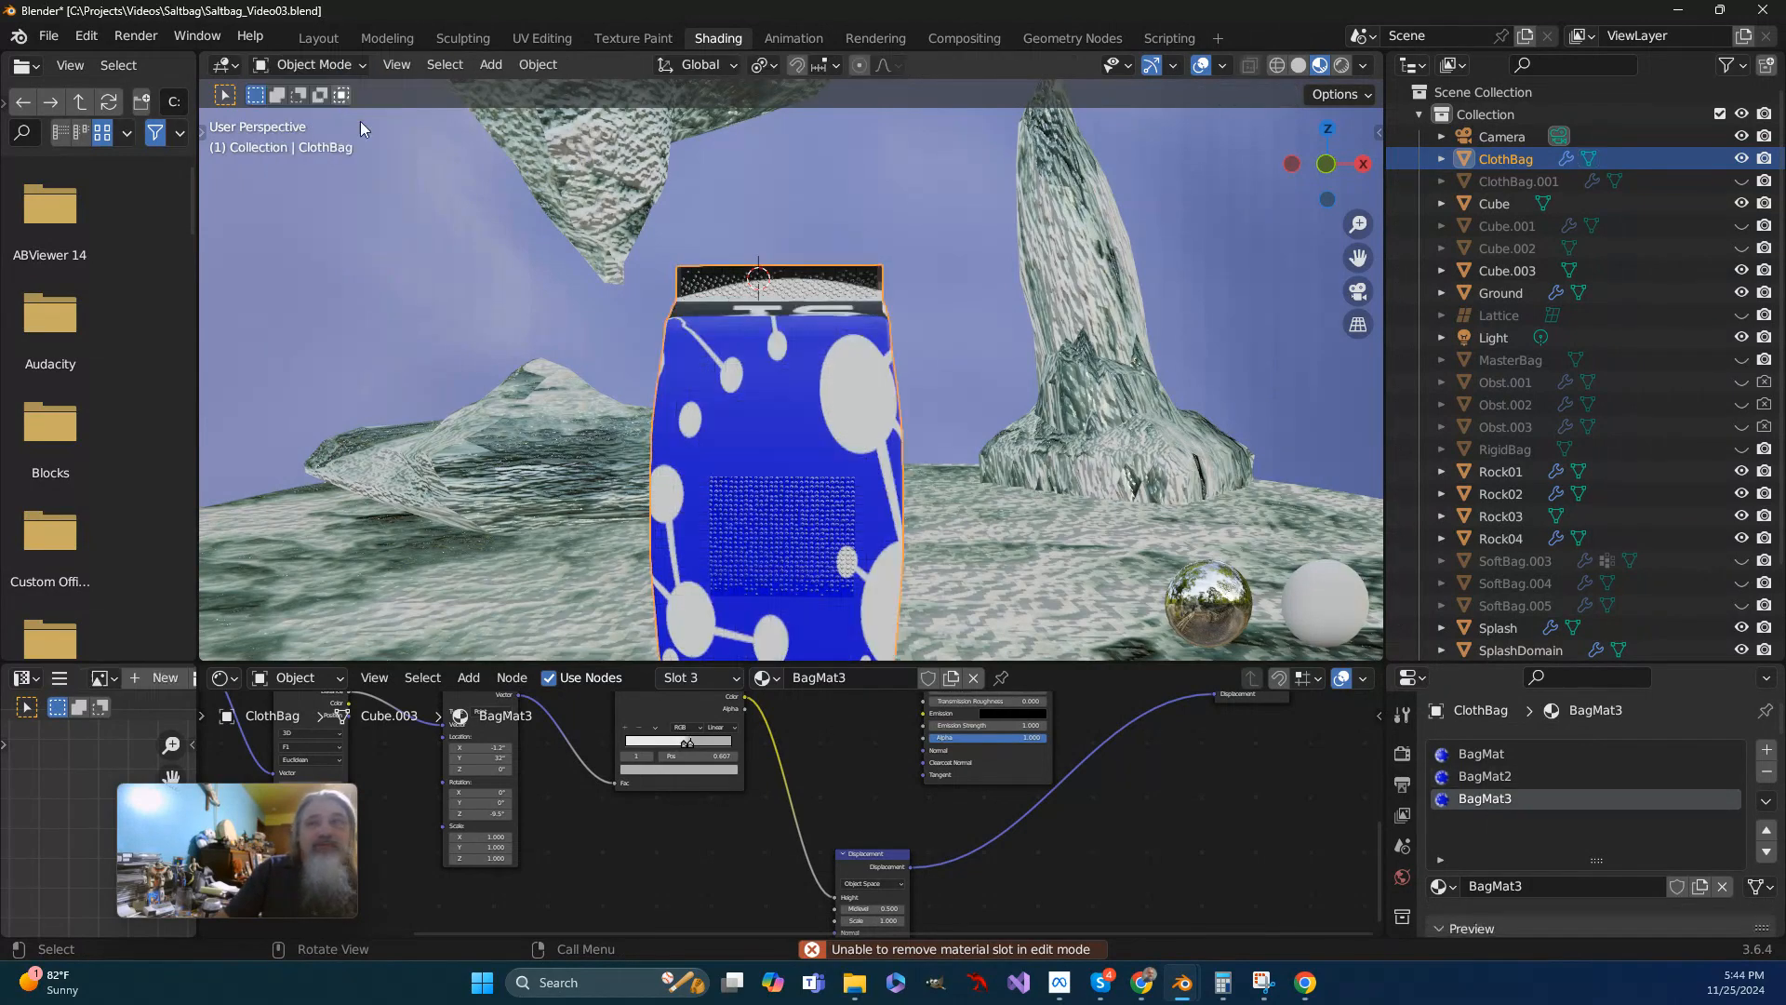
pyautogui.click(1766, 773)
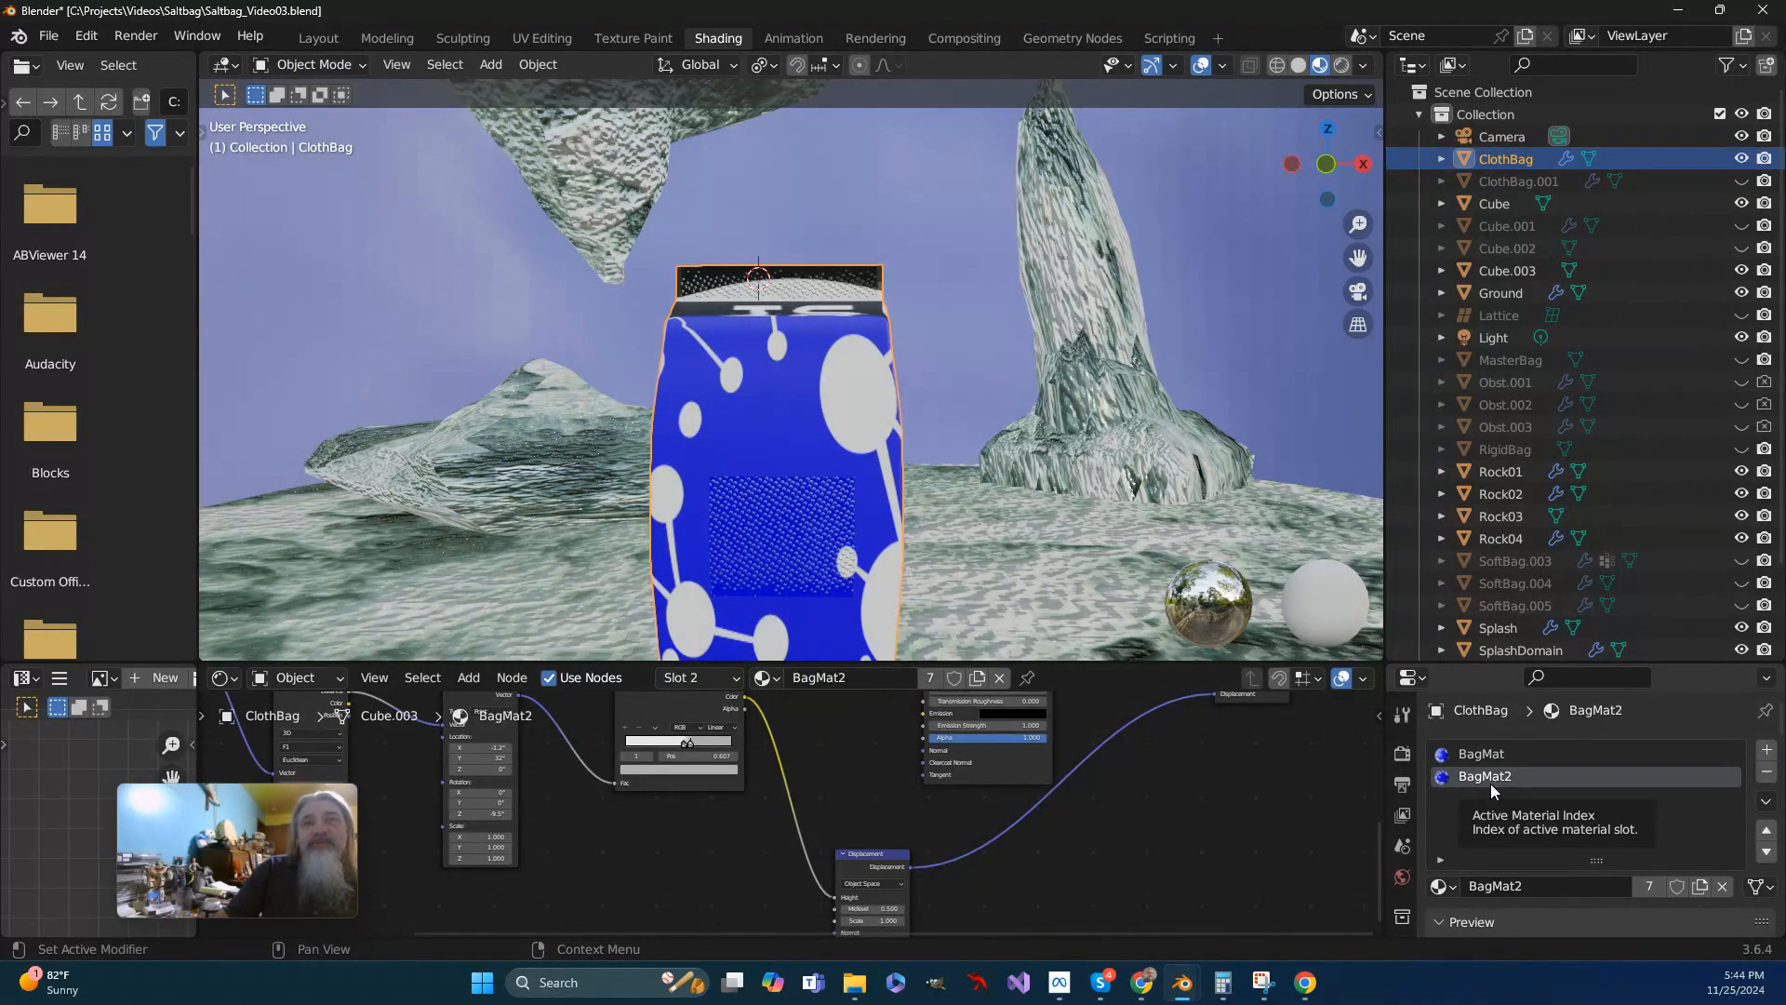
# - Switch ClothBag to Edit Mode and examine the dotted patch and mesh grid on the bag's front
pyautogui.scroll(3, 837, 465)
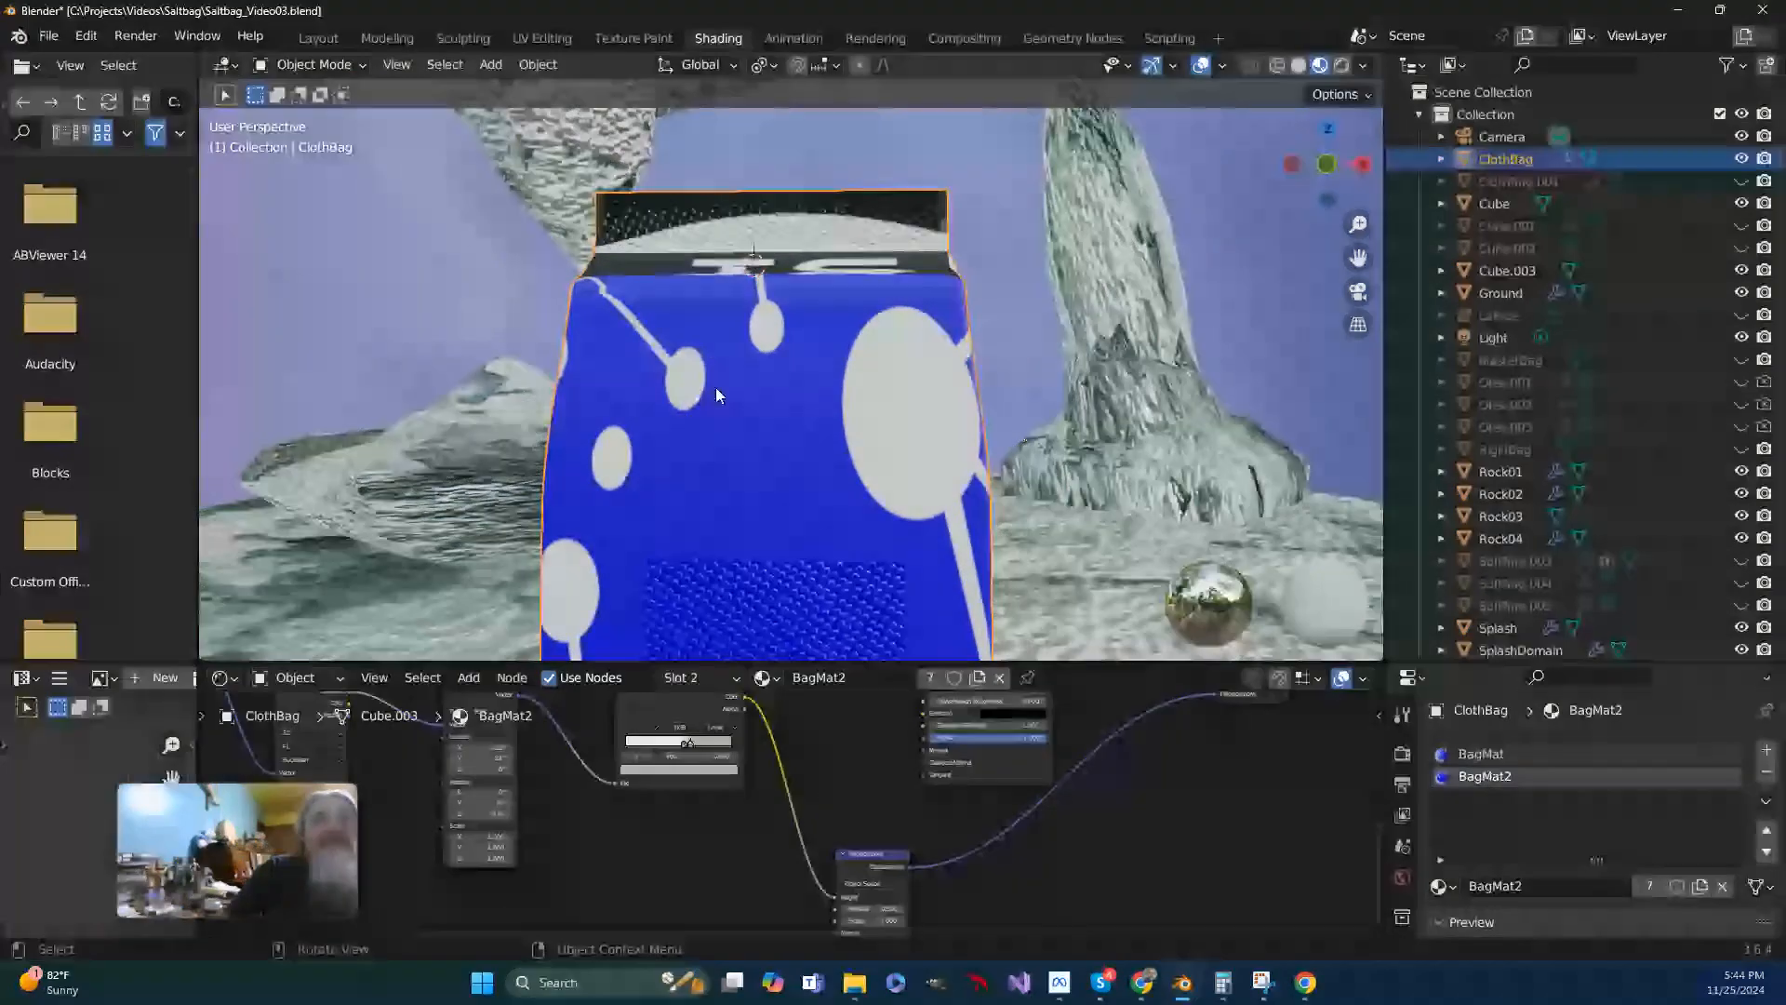
pyautogui.click(361, 65)
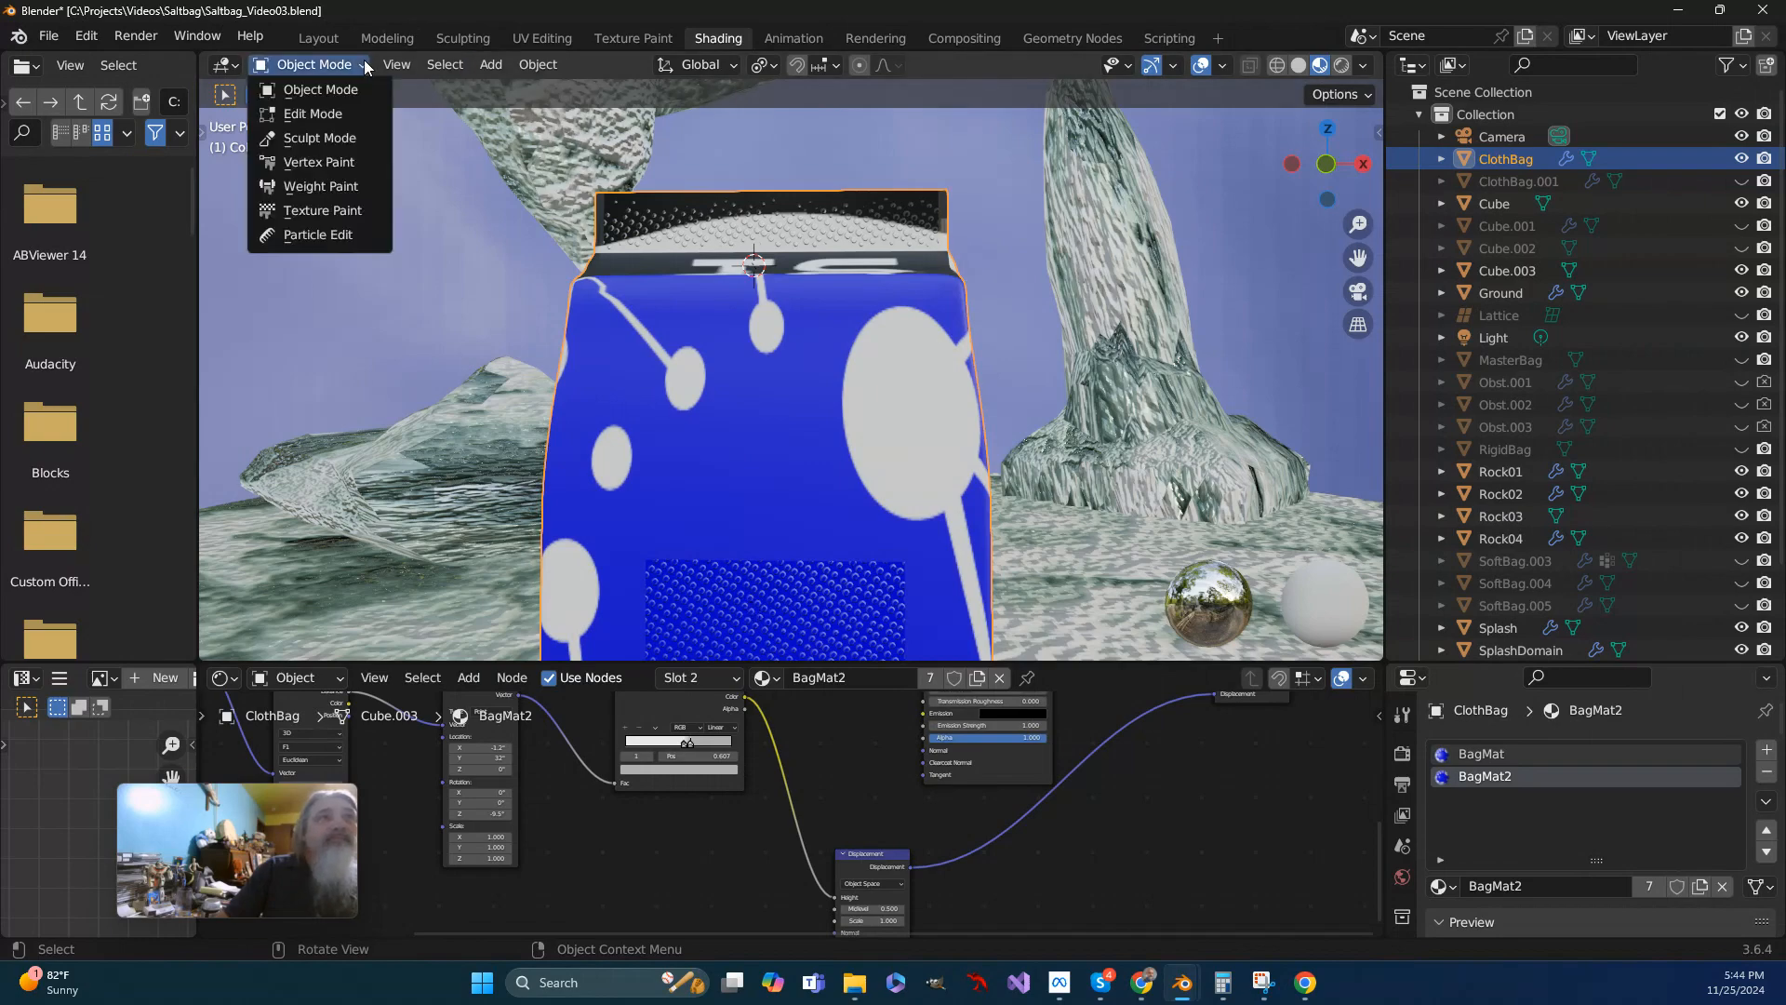
pyautogui.click(331, 114)
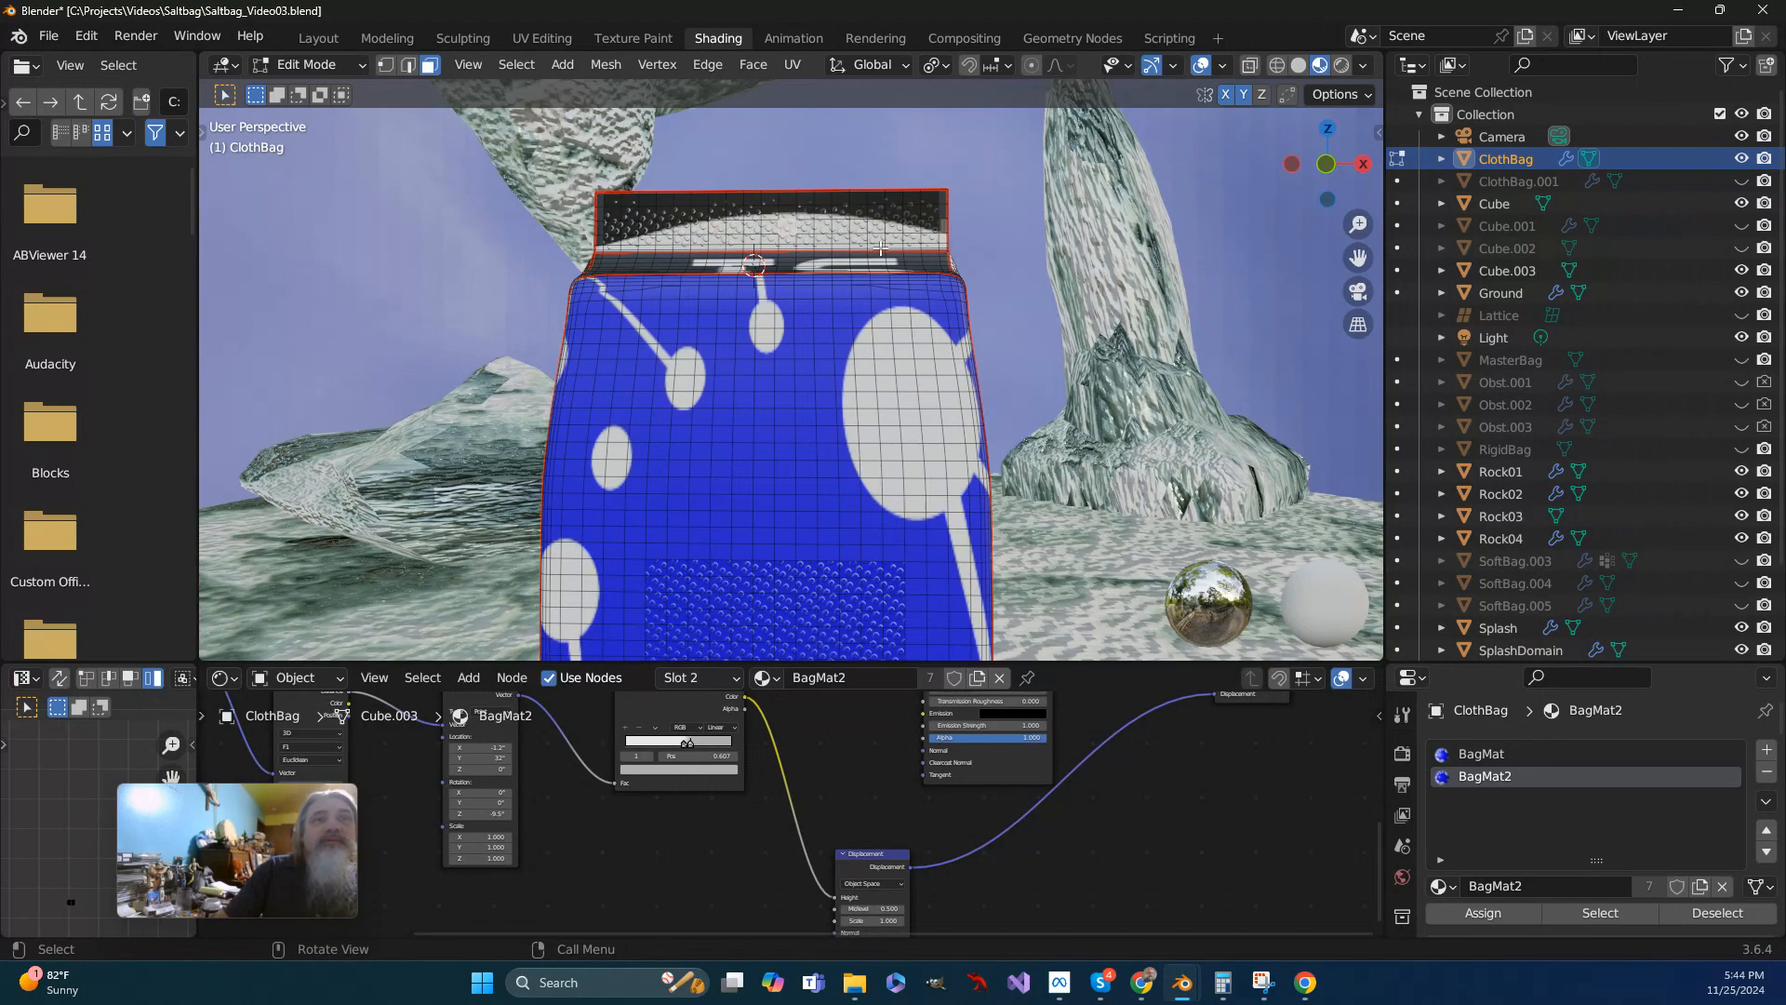
pyautogui.scroll(4, 880, 248)
pyautogui.moveTo(1357, 258); pyautogui.dragTo(1337, 452)
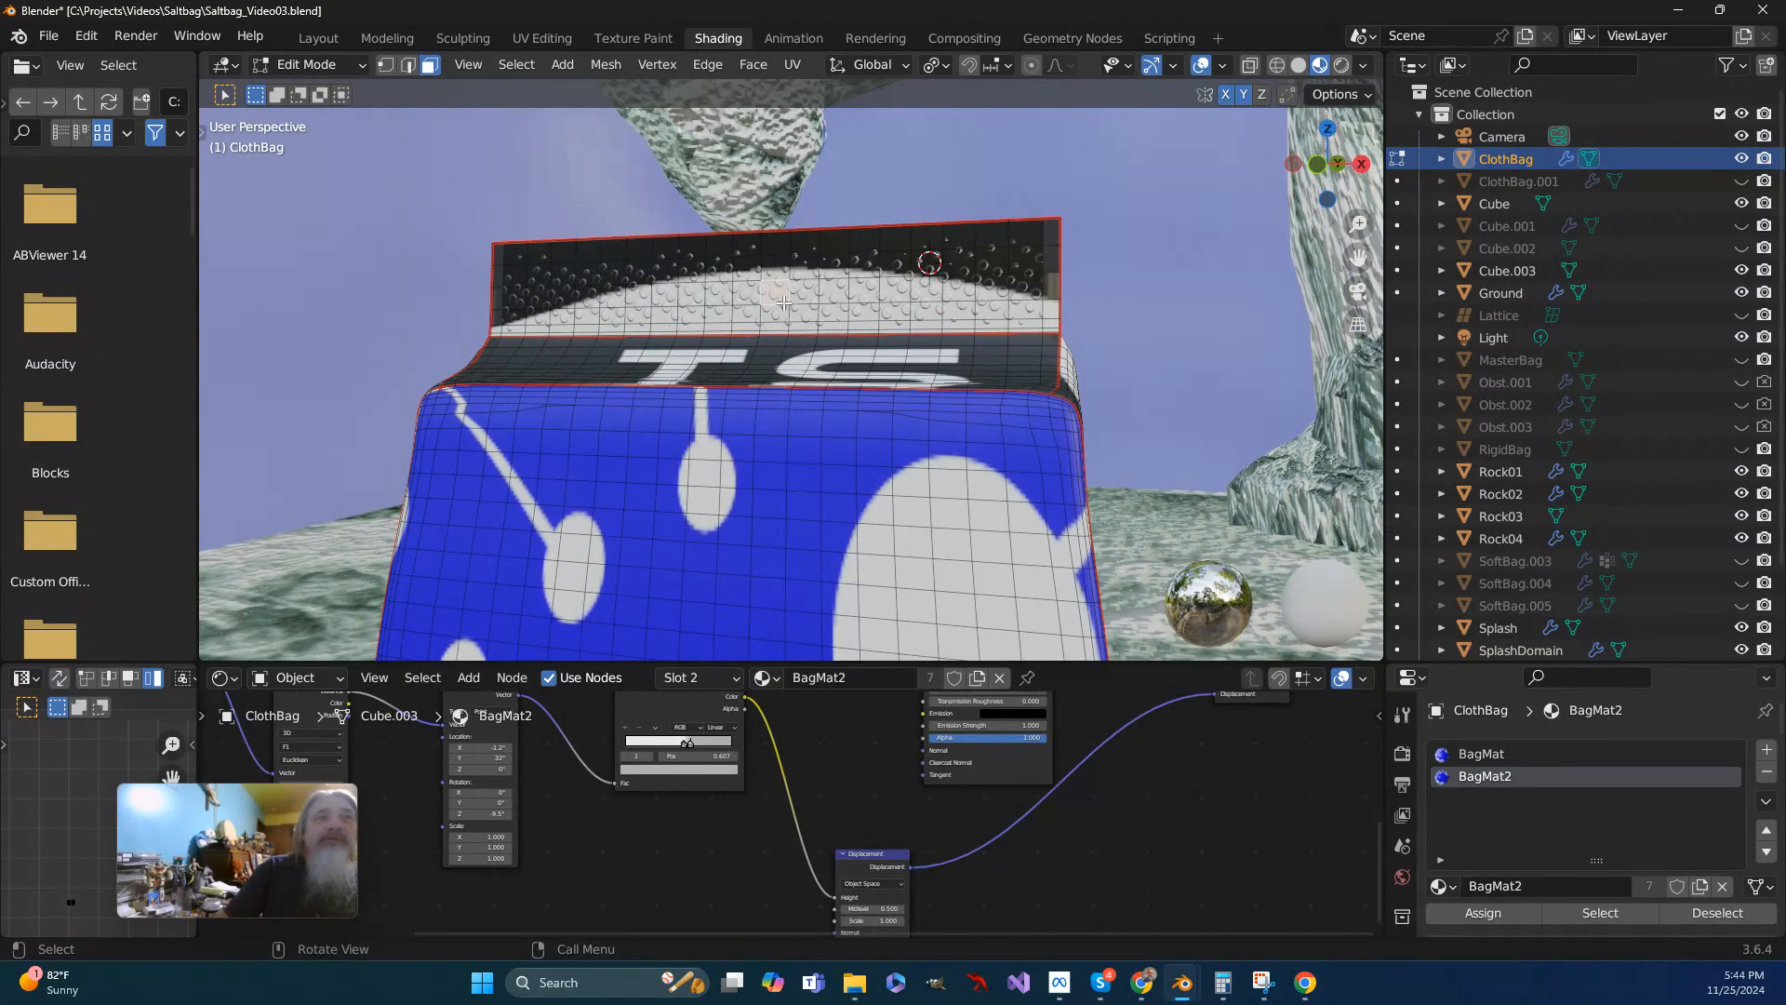
pyautogui.scroll(-6, 770, 337)
pyautogui.moveTo(772, 372); pyautogui.dragTo(834, 365, button='middle')
pyautogui.moveTo(1356, 260); pyautogui.dragTo(1352, 156)
pyautogui.moveTo(867, 434); pyautogui.dragTo(837, 436, button='middle')
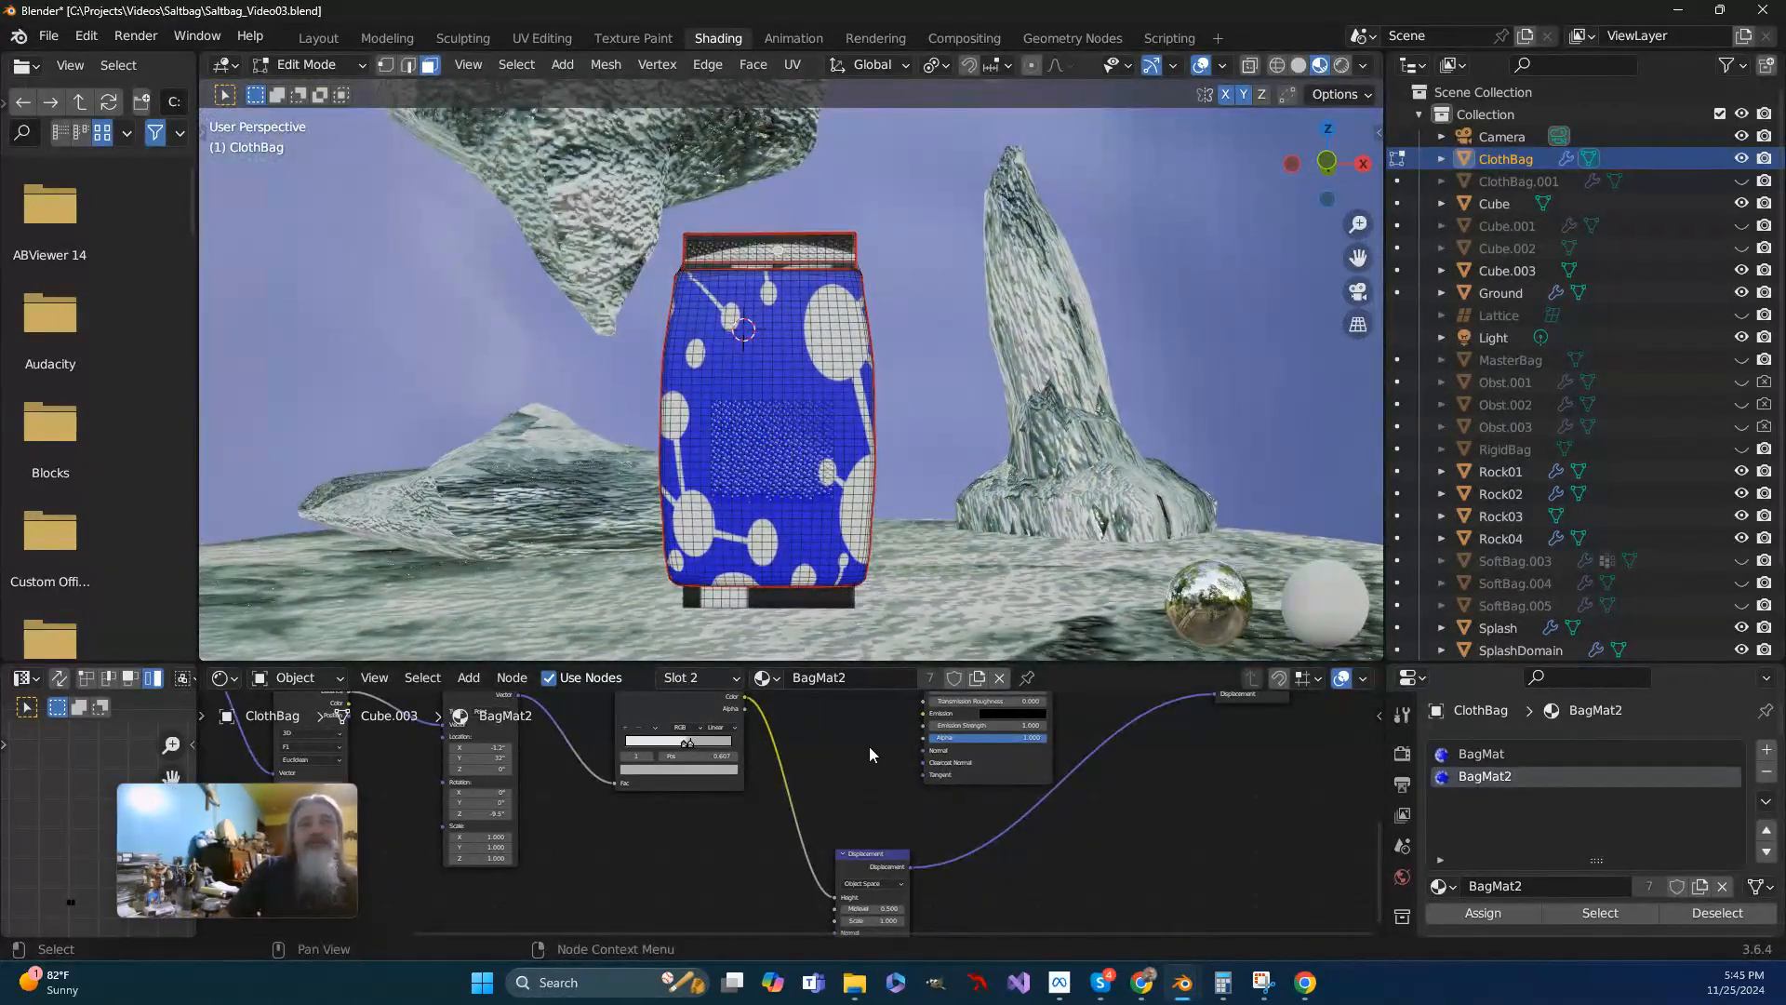
pyautogui.moveTo(740, 537); pyautogui.dragTo(810, 525, button='middle')
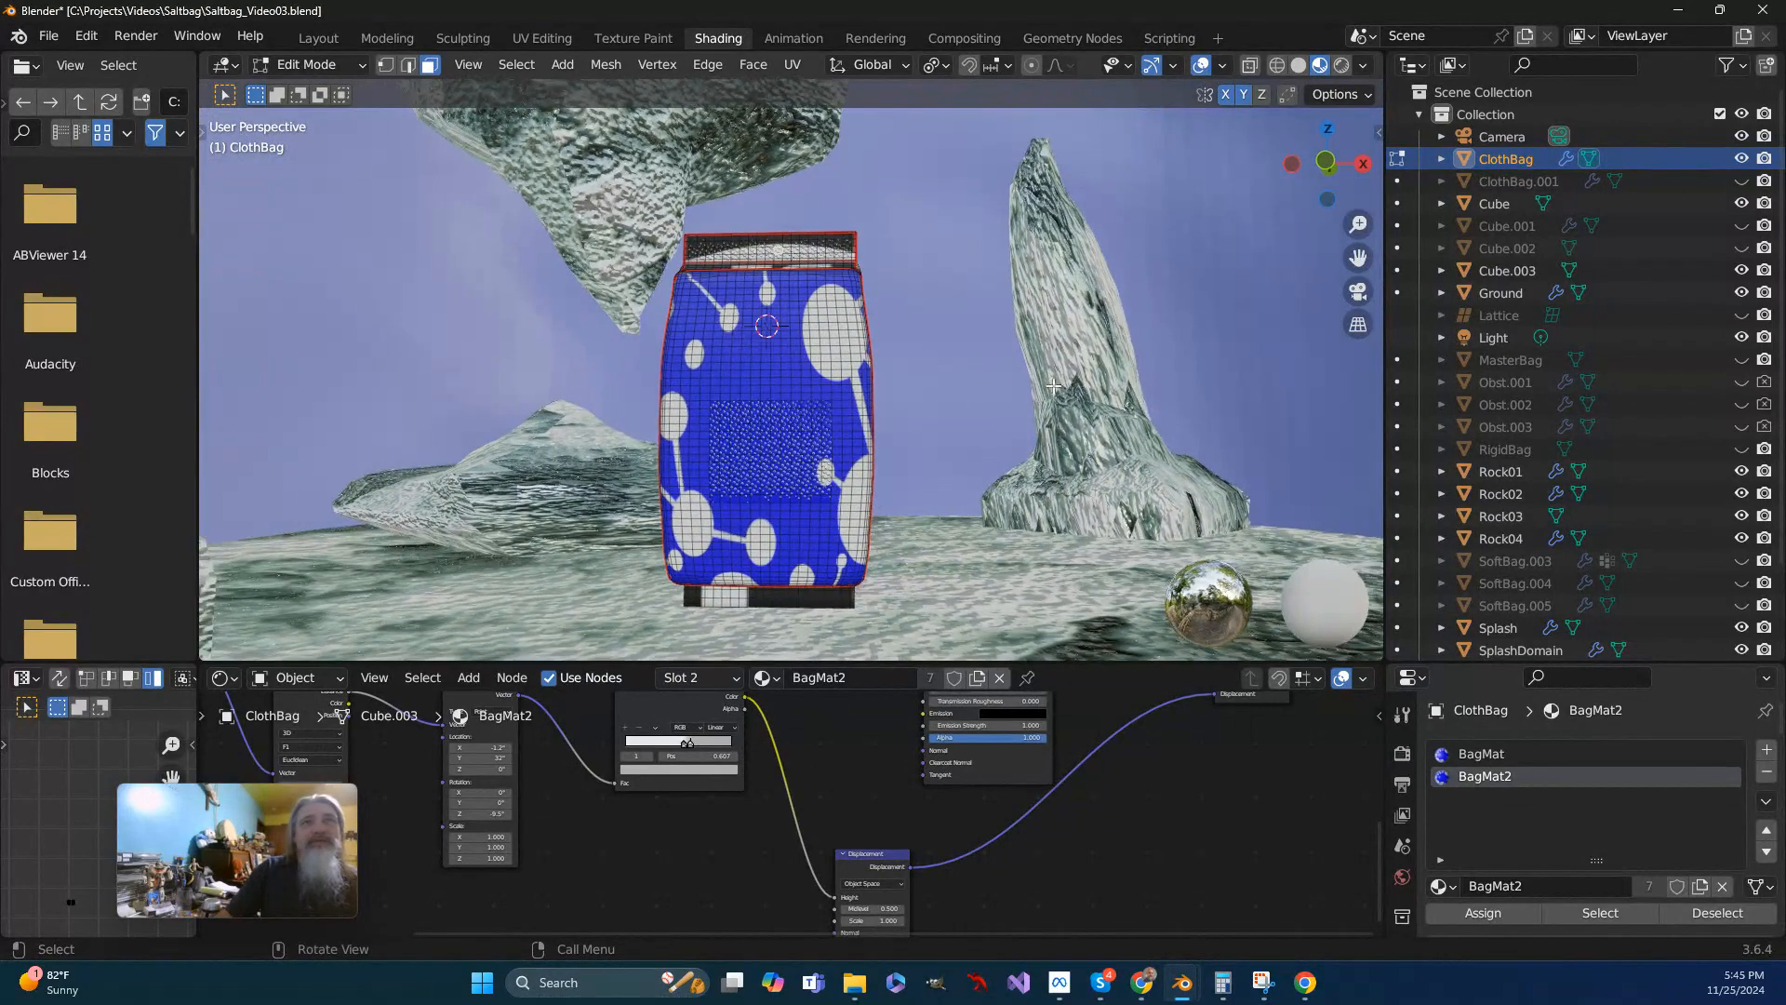
# - Turn on X-ray in front view and box-select the face bands at the upper and lower edges of the dotted patch
pyautogui.click(1250, 65)
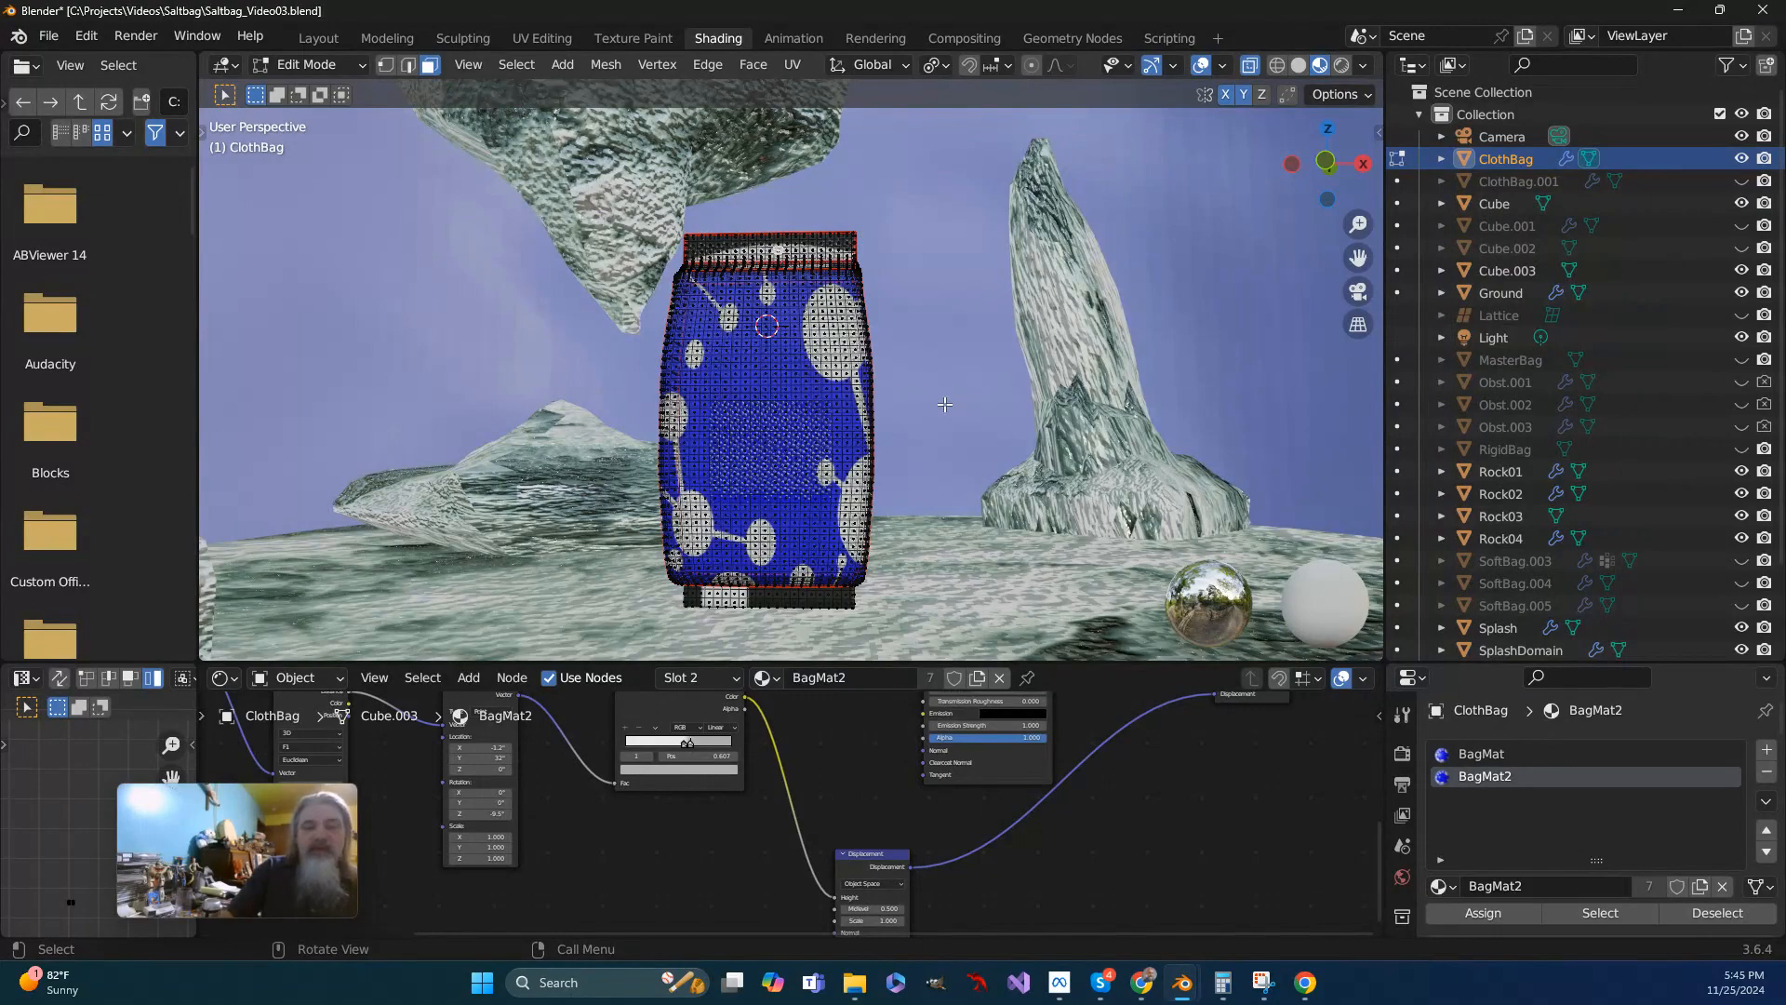
pyautogui.press('KP_1')
pyautogui.scroll(3, 875, 450)
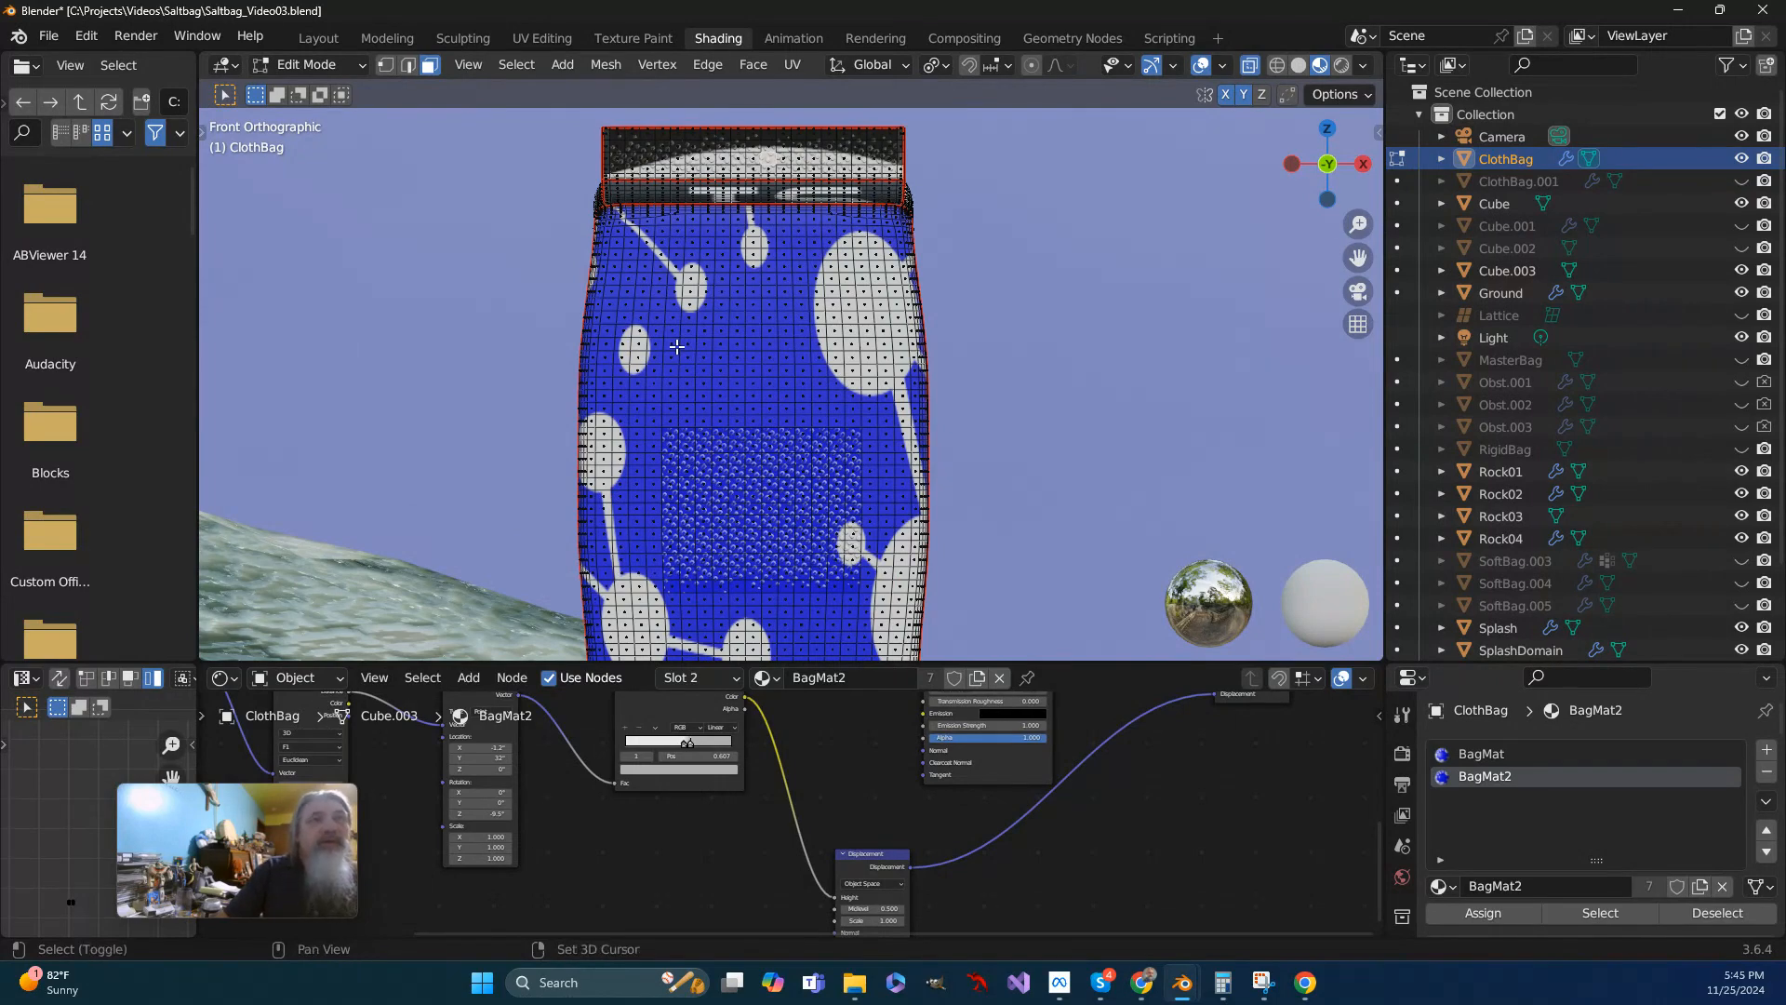
pyautogui.keyDown('shift'); pyautogui.moveTo(676, 346); pyautogui.dragTo(856, 468); pyautogui.keyUp('shift')
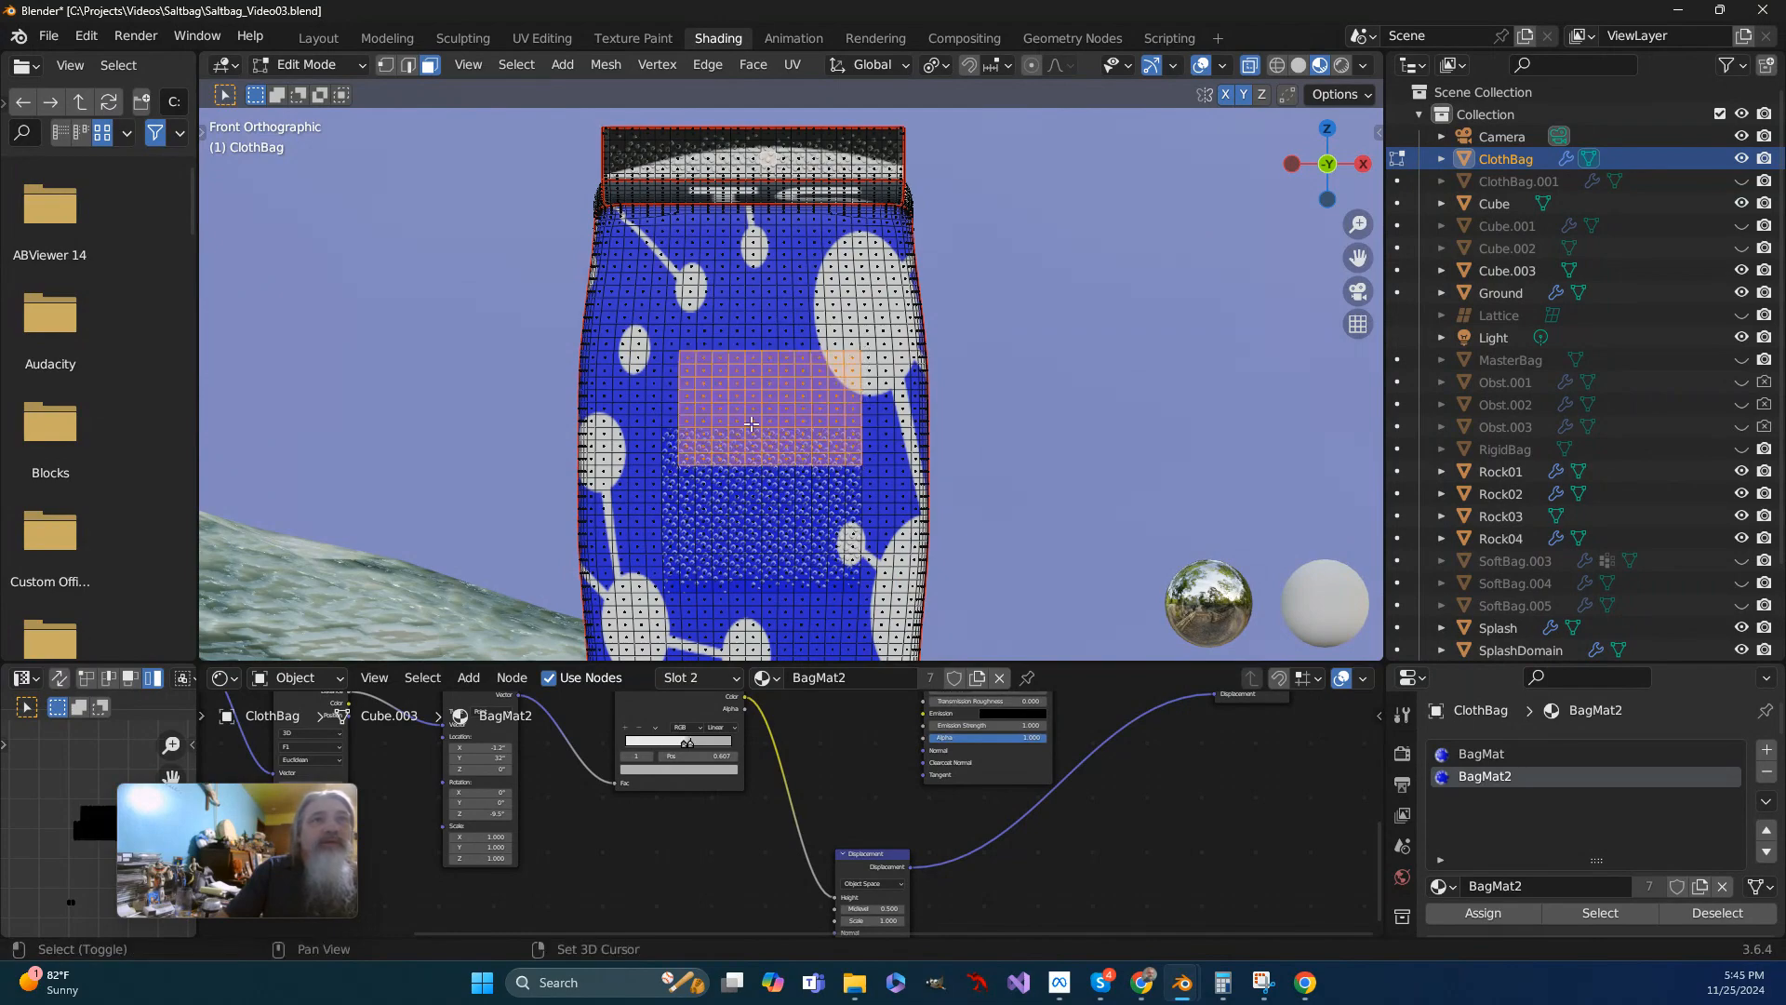
pyautogui.moveTo(678, 428); pyautogui.dragTo(663, 455)
pyautogui.moveTo(673, 586); pyautogui.dragTo(853, 639)
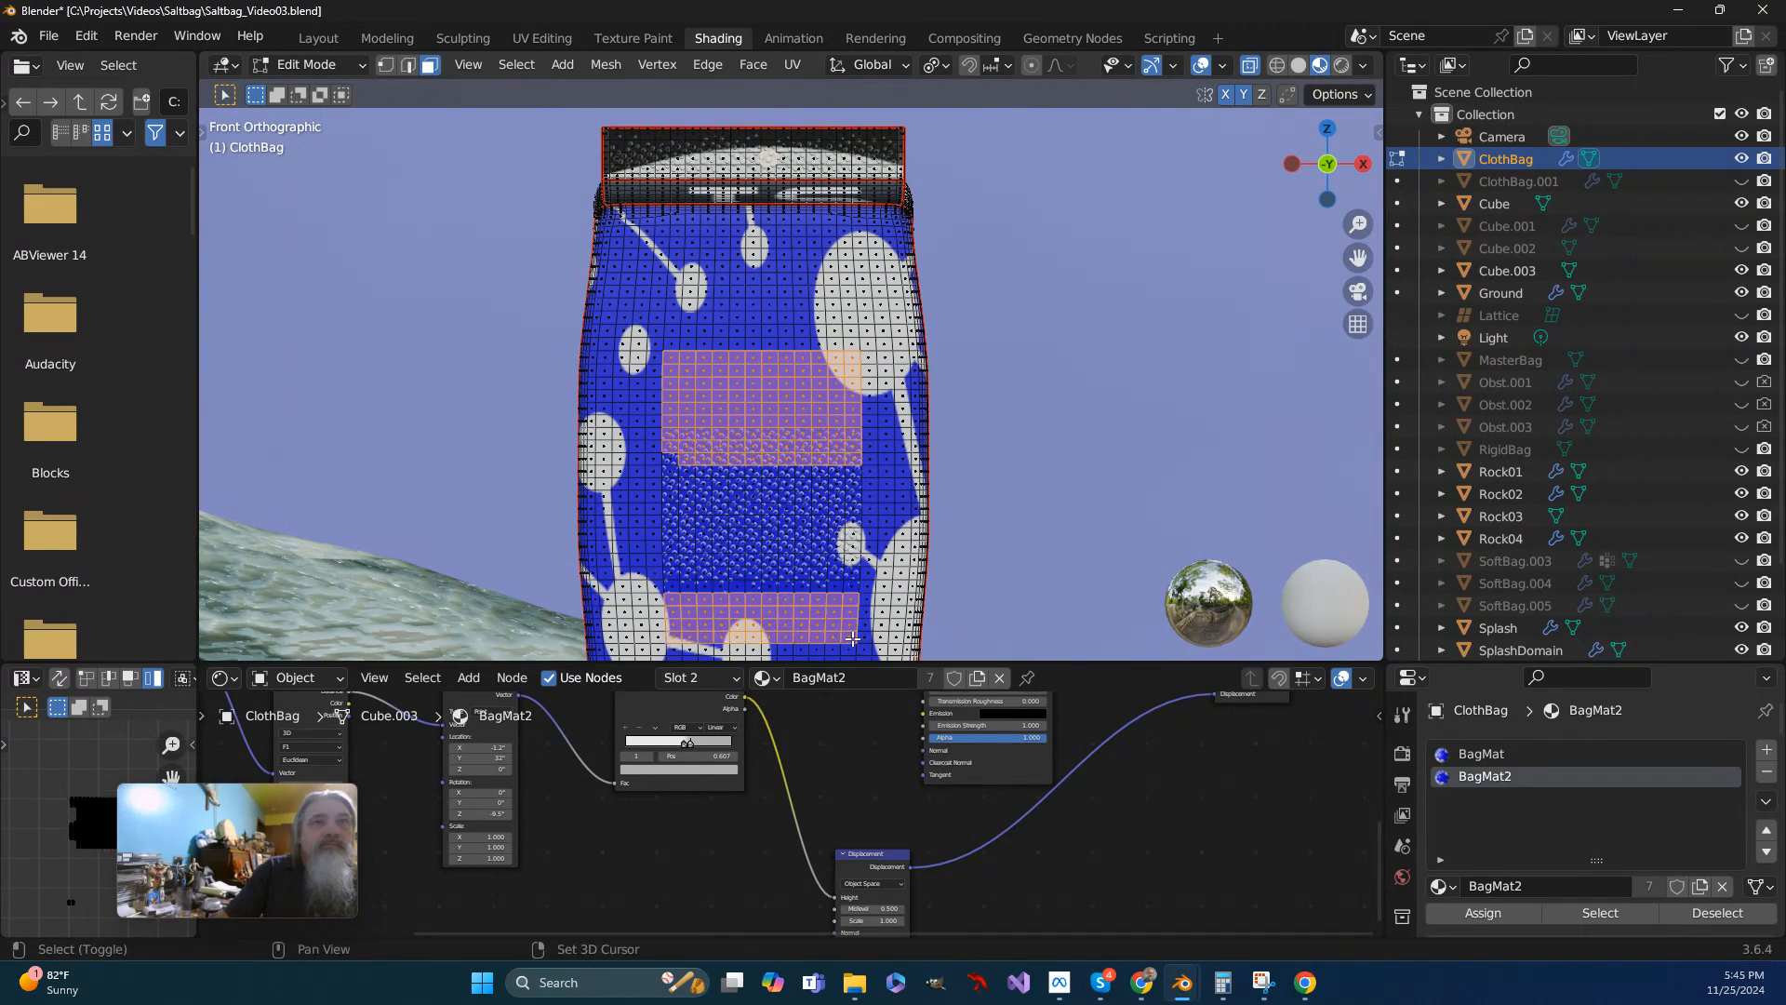
pyautogui.moveTo(675, 562); pyautogui.dragTo(852, 600)
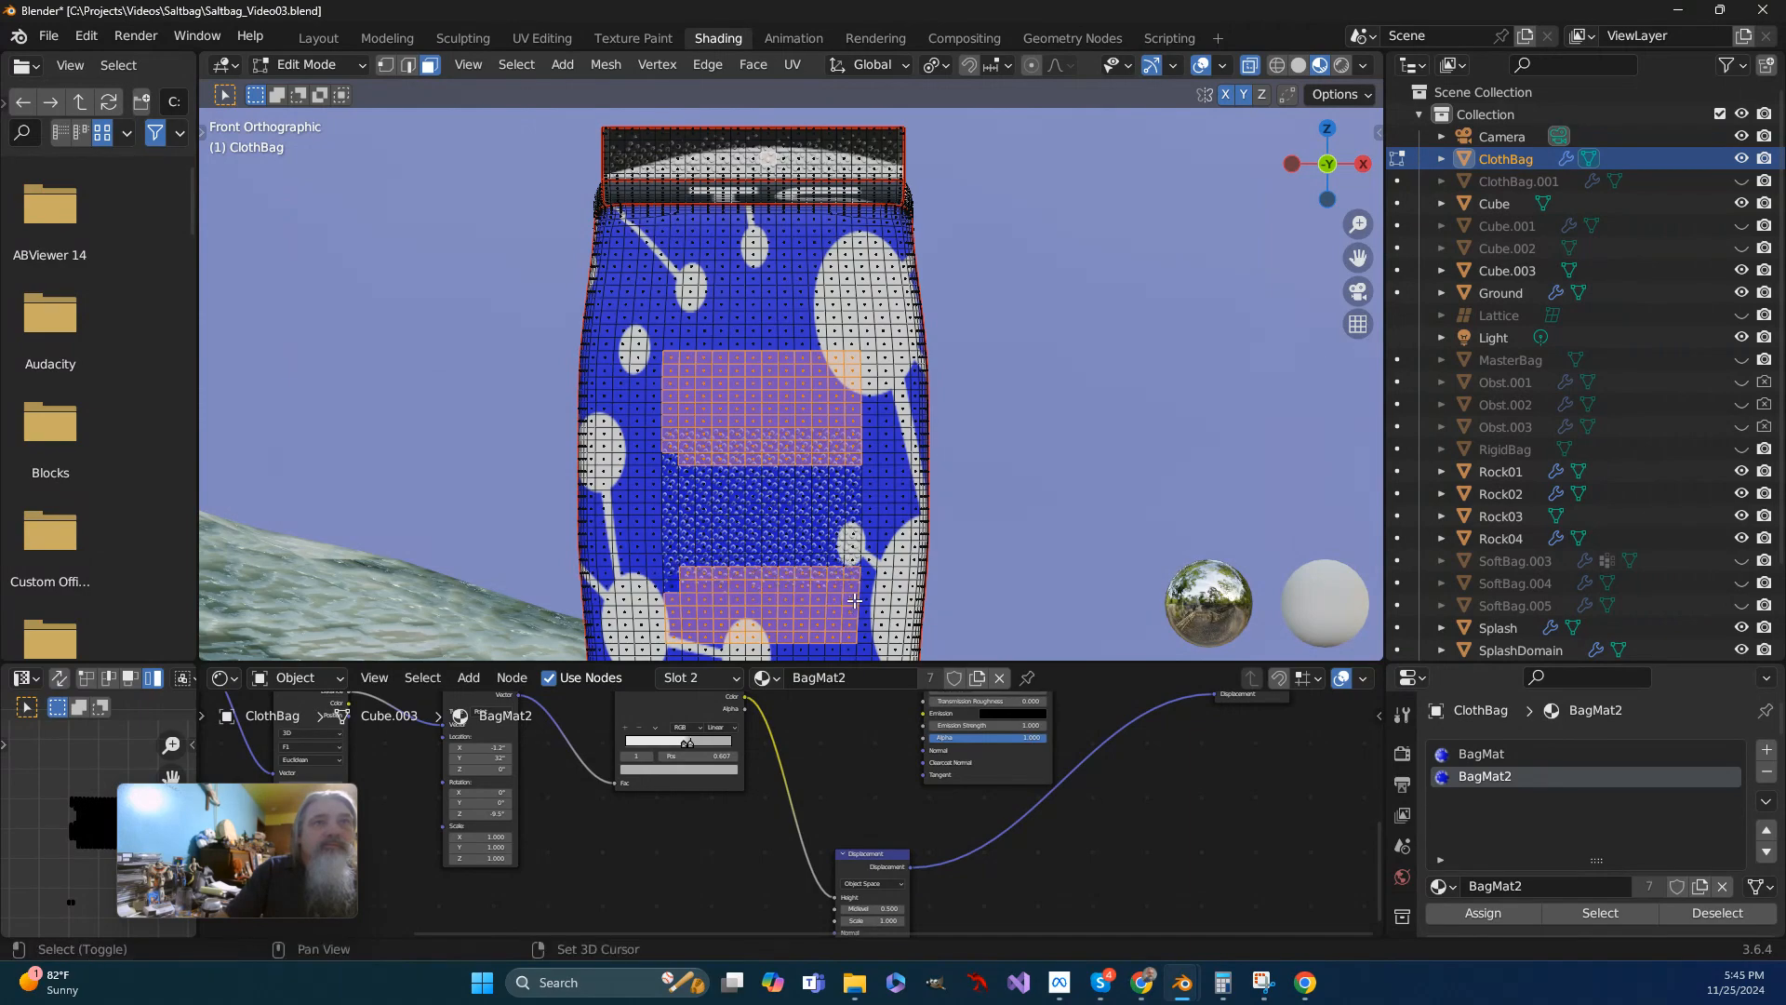
# - Turn off X-ray and add the missed corner faces around the patch on the bag's front and back to the selection
pyautogui.moveTo(1087, 527); pyautogui.dragTo(618, 511, button='middle')
pyautogui.scroll(2, 619, 511)
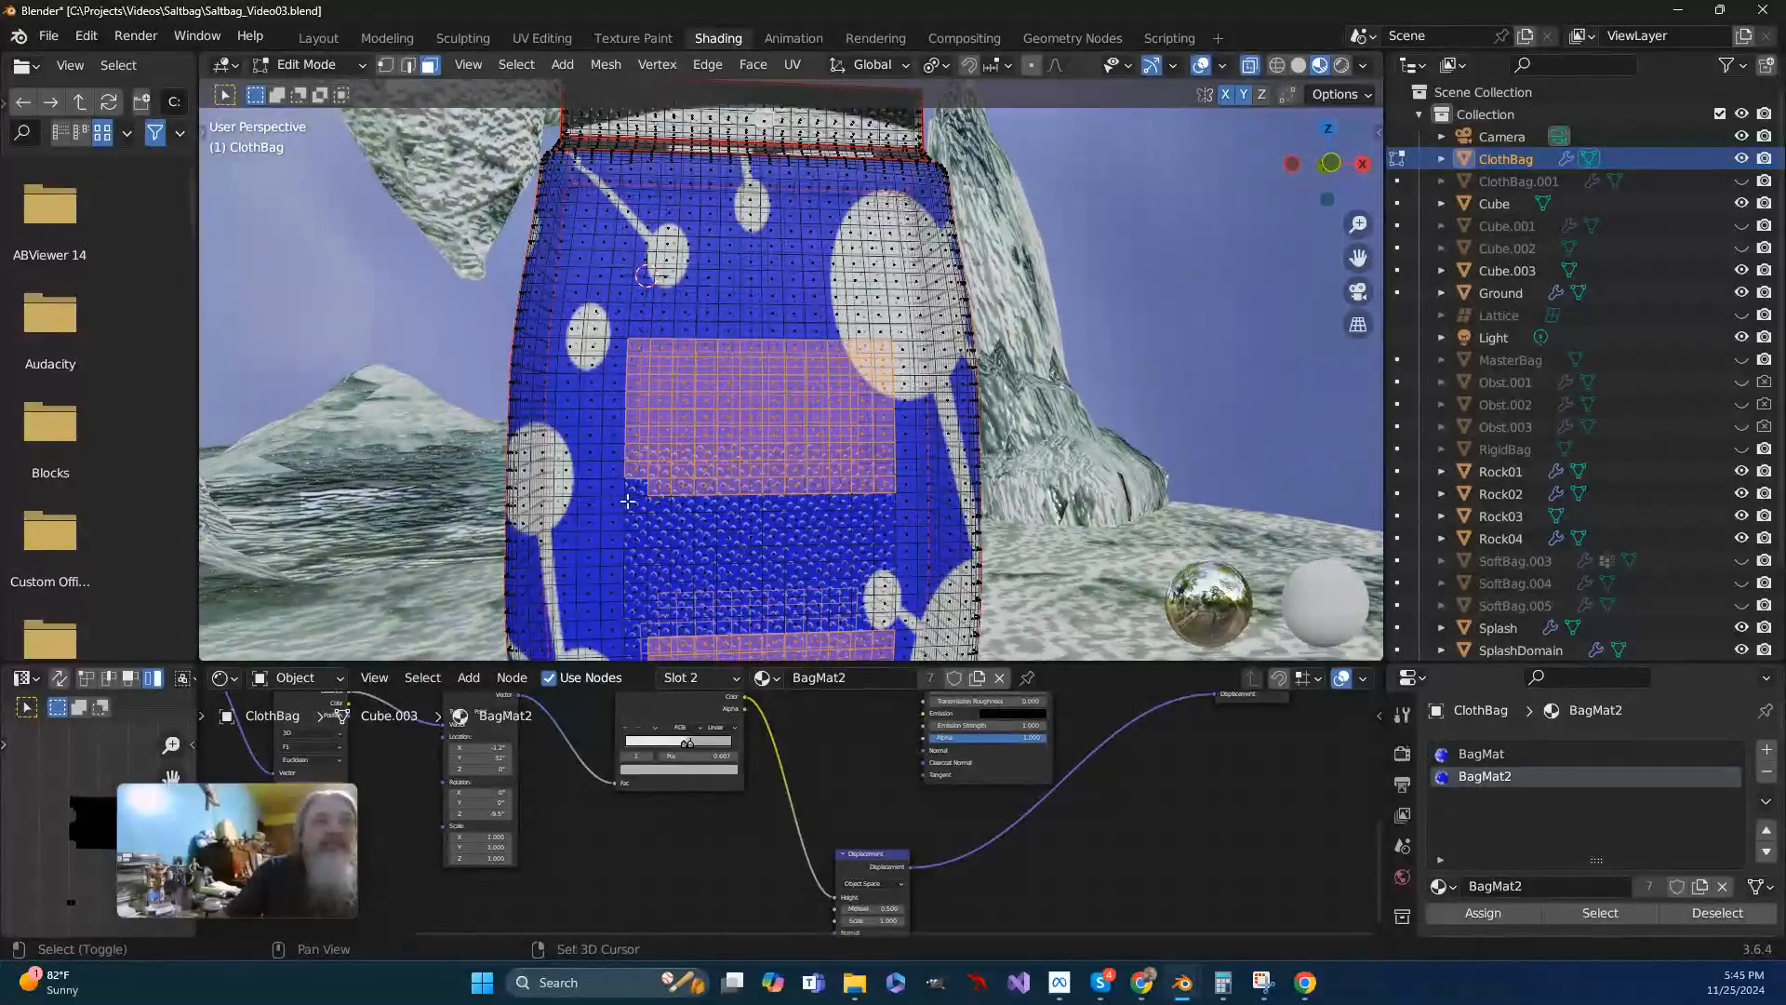
pyautogui.click(1247, 68)
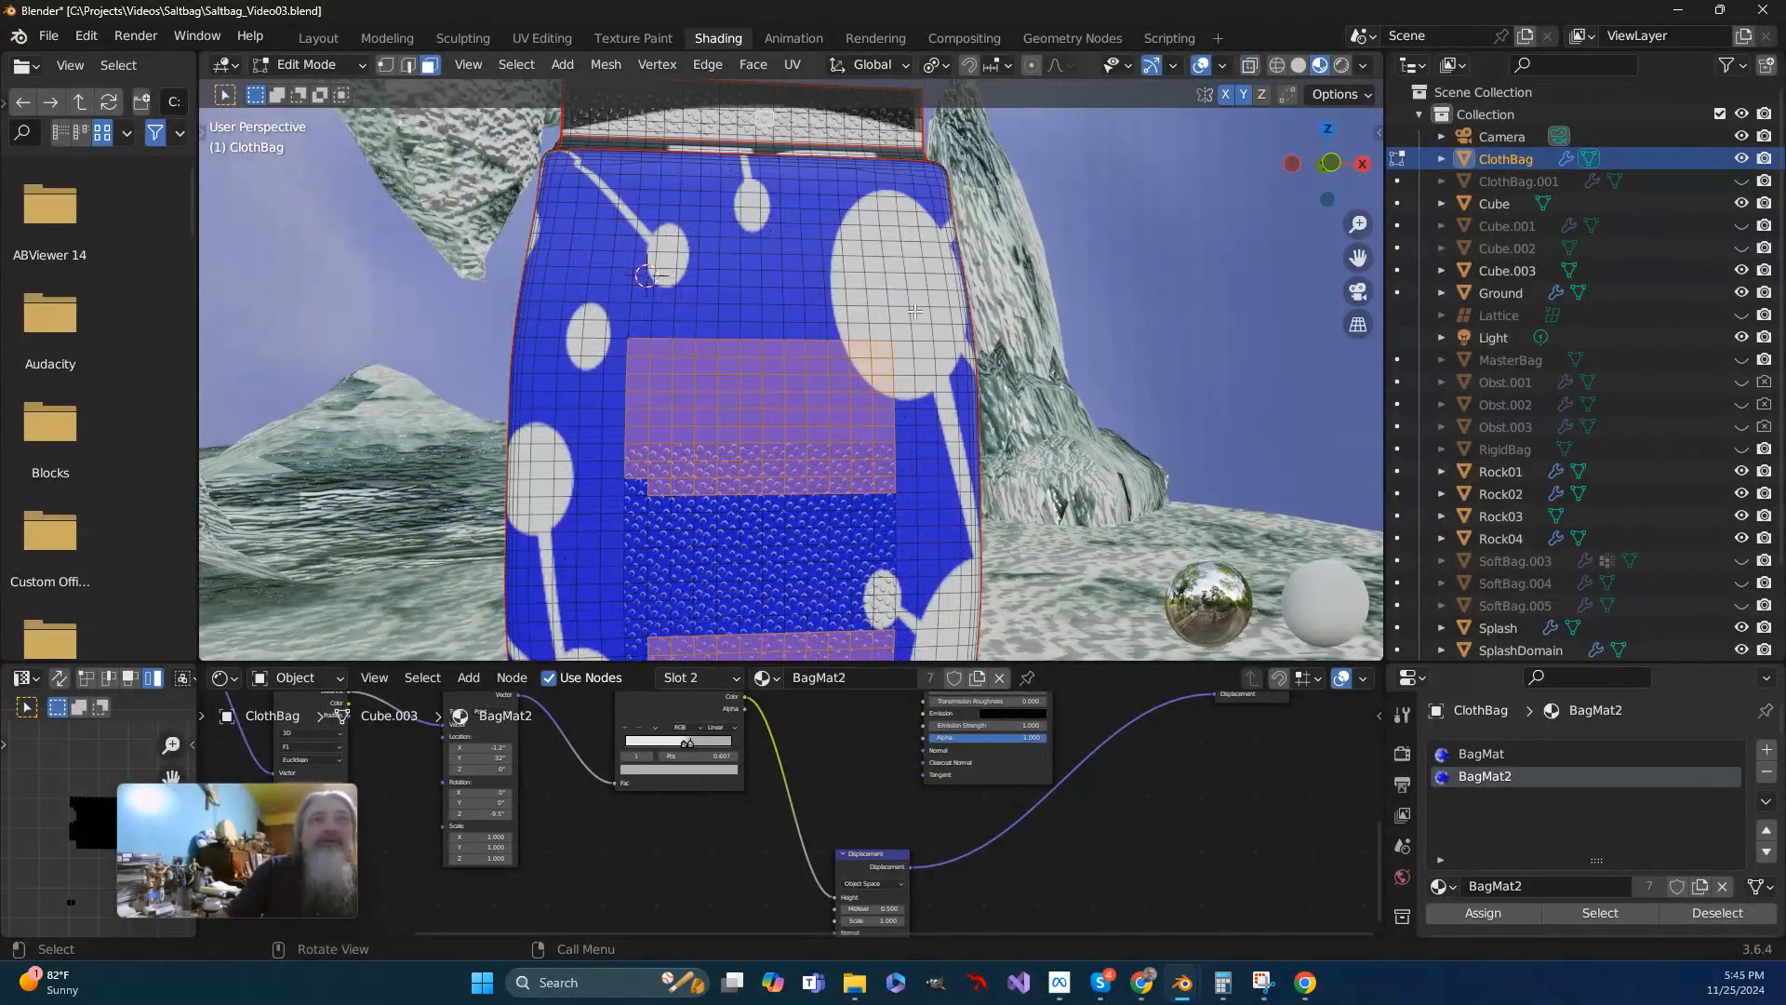
pyautogui.moveTo(634, 488); pyautogui.dragTo(518, 553, button='middle')
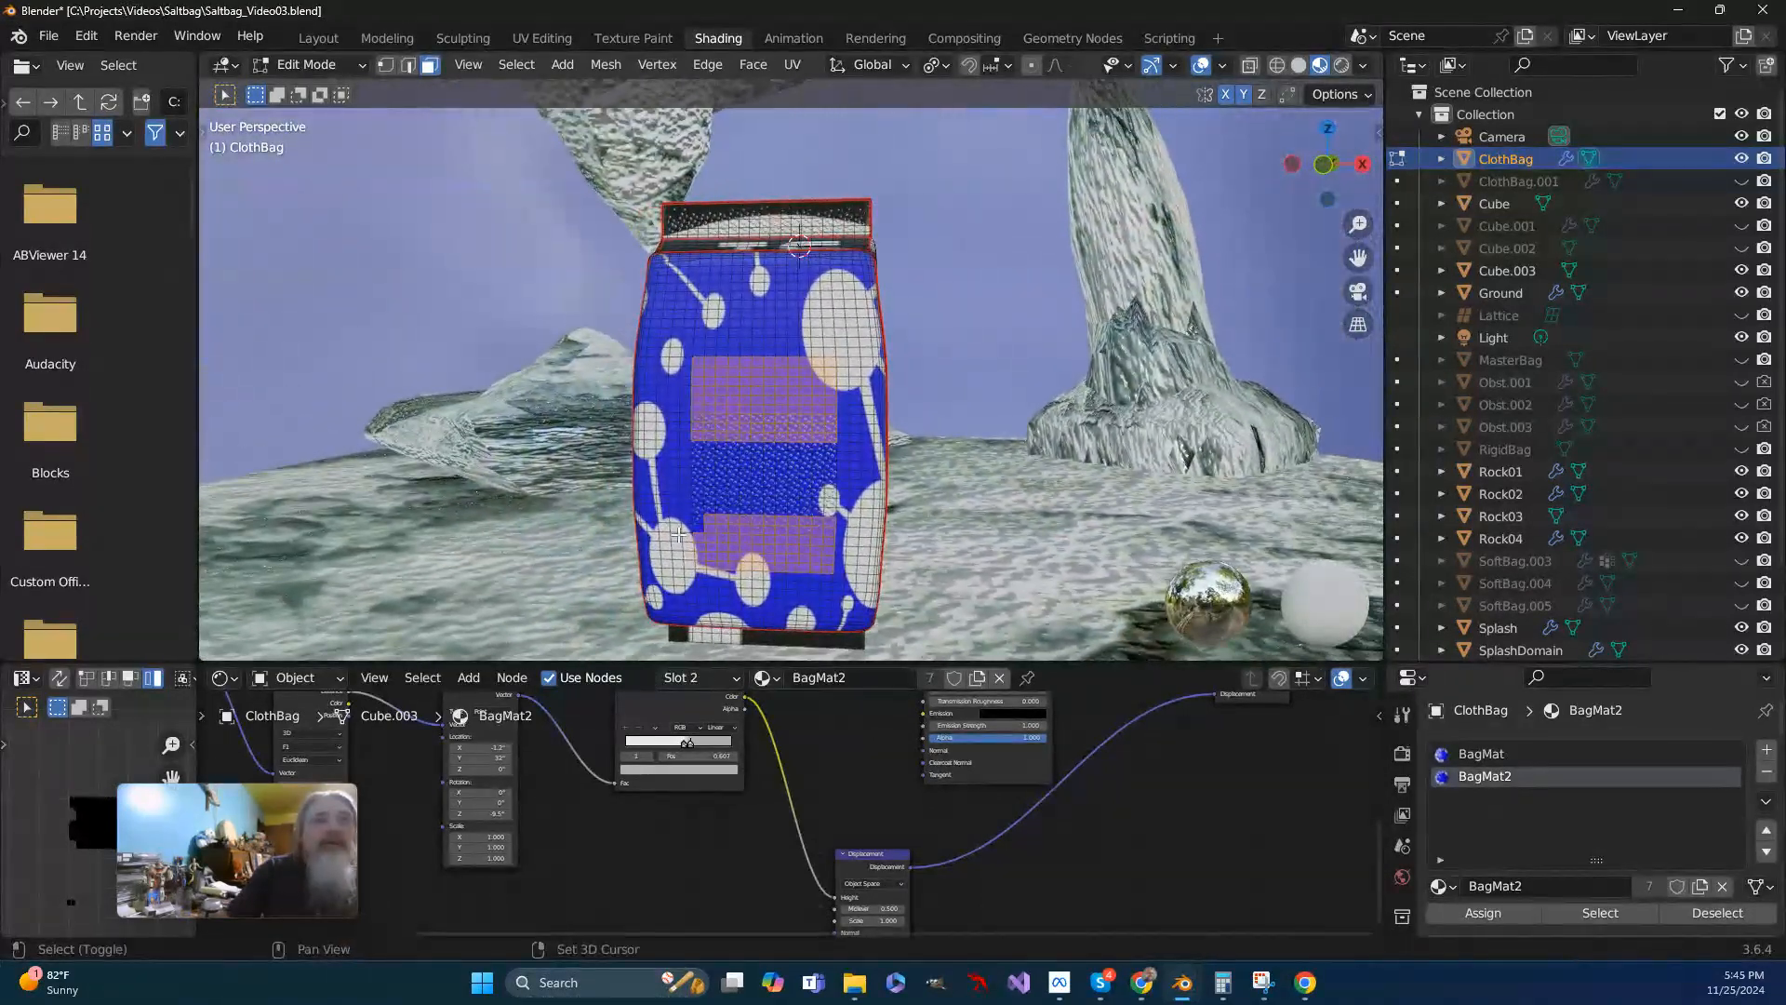
pyautogui.scroll(3, 700, 526)
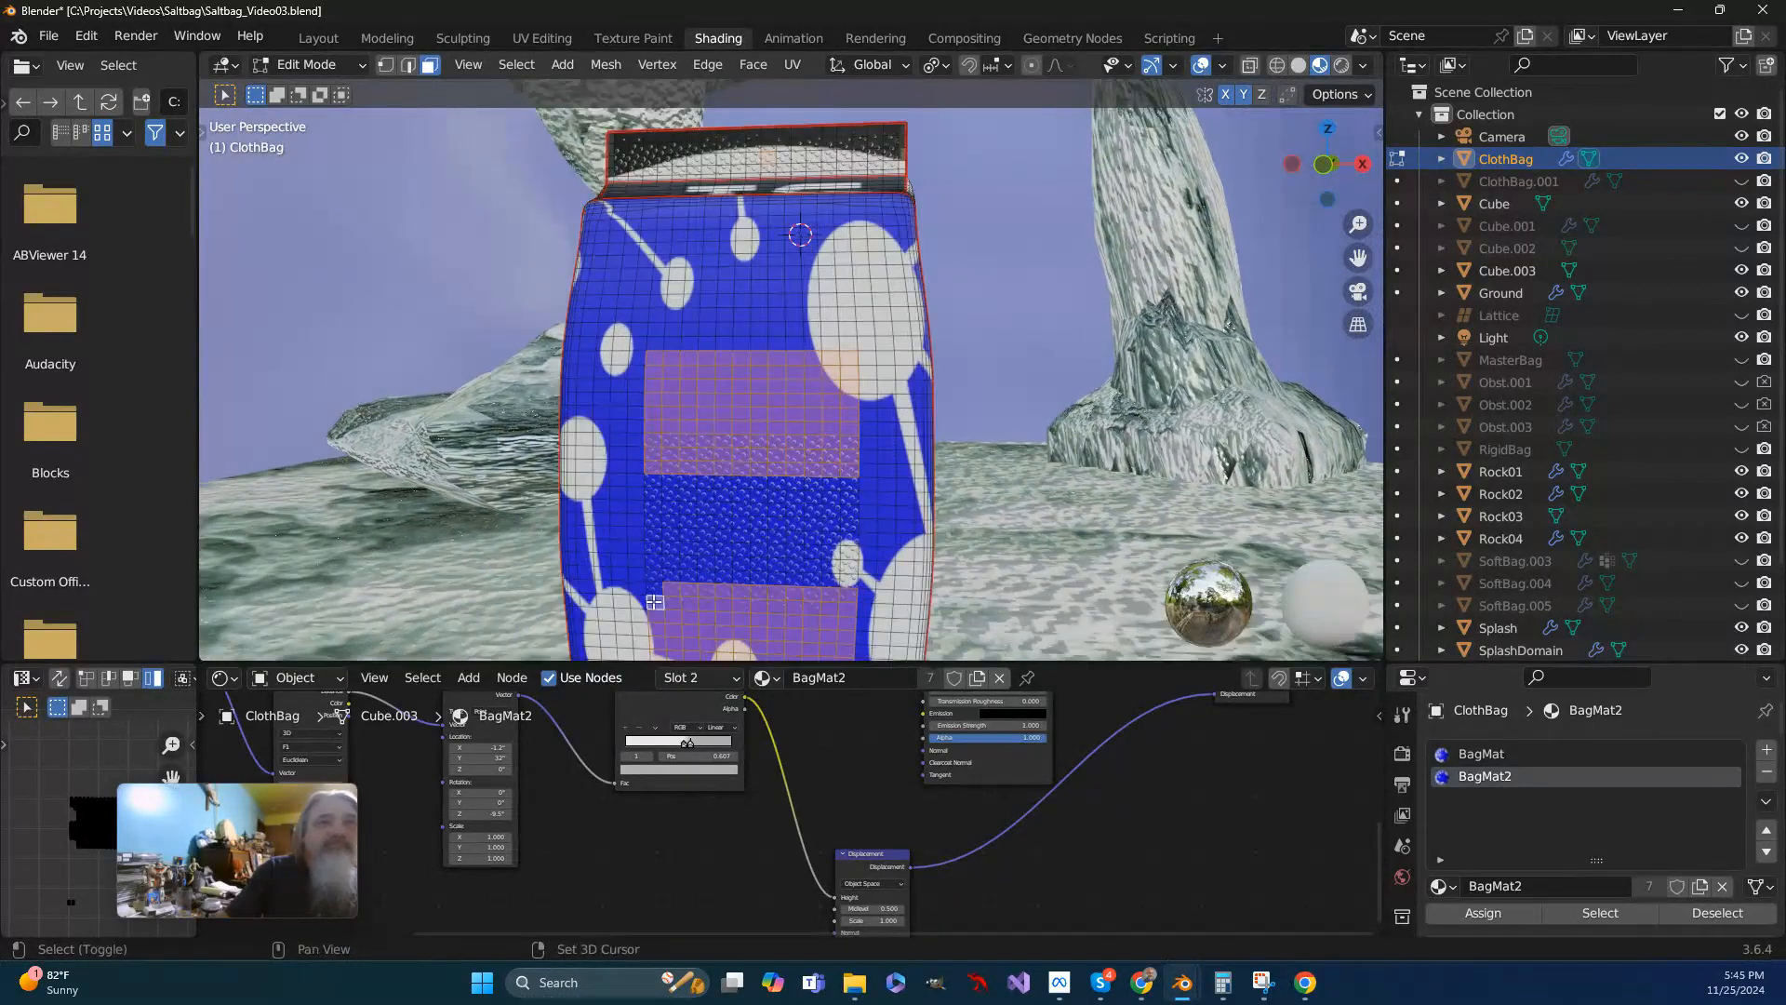
pyautogui.moveTo(651, 582); pyautogui.dragTo(1100, 571, button='middle')
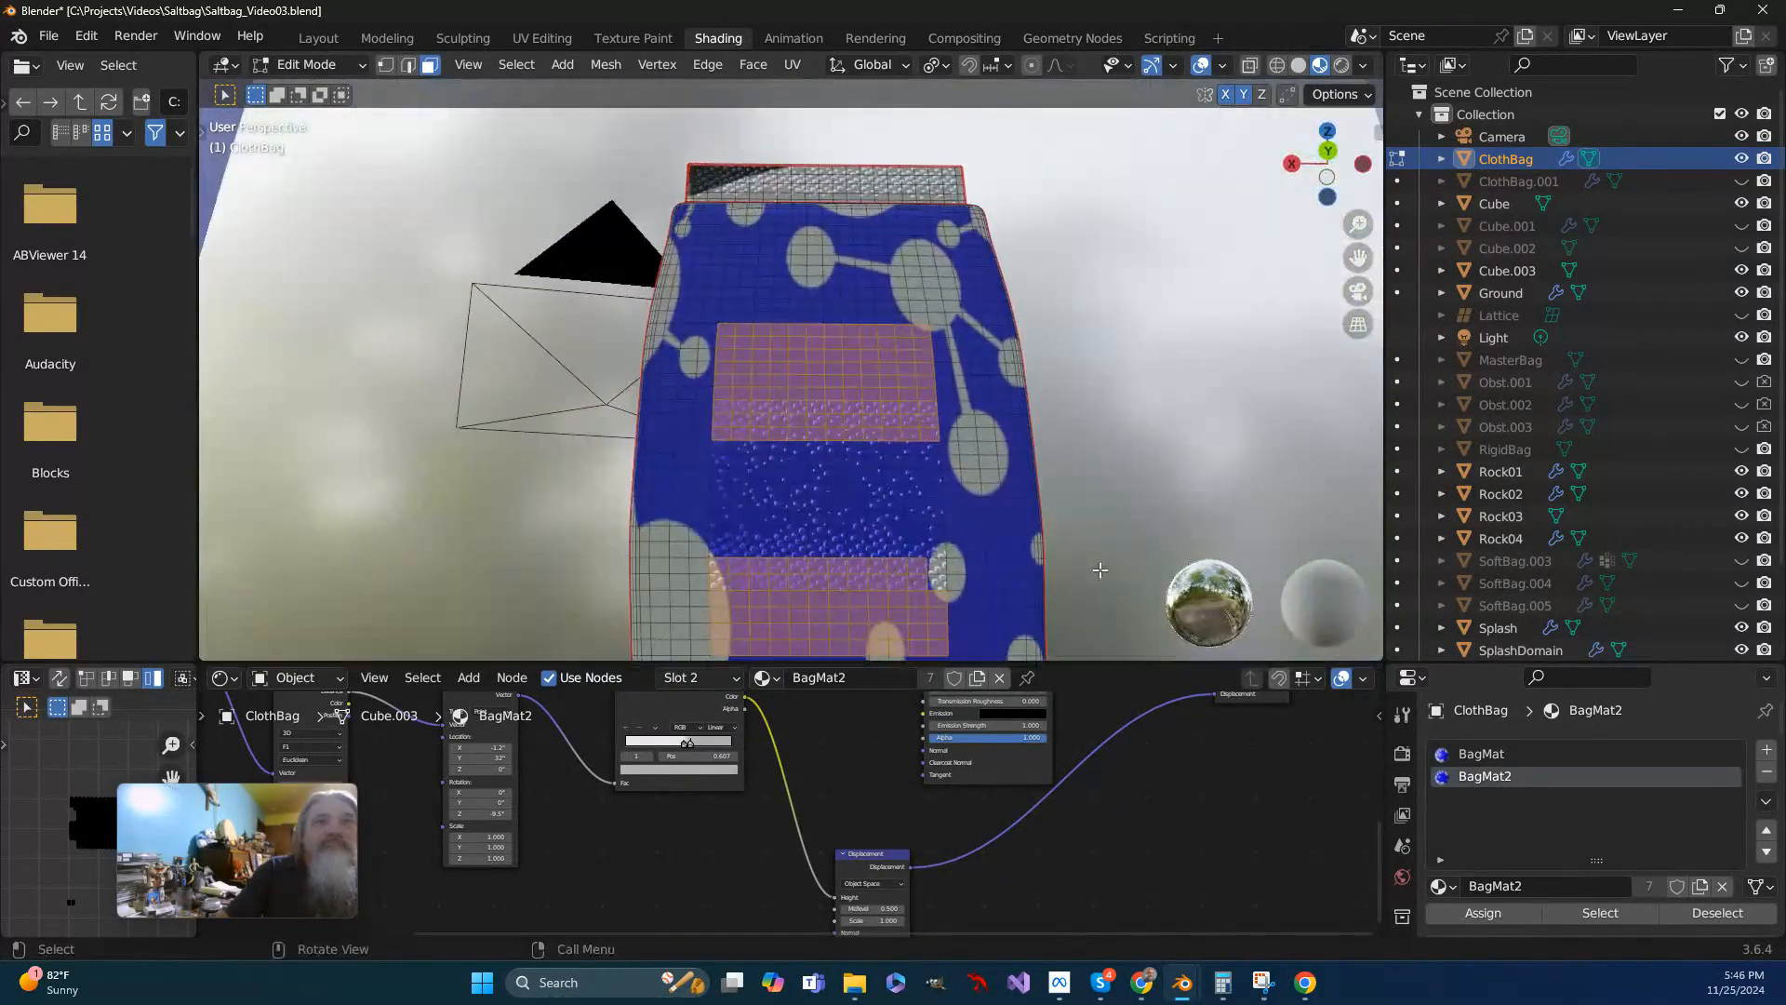
pyautogui.keyDown('shift'); pyautogui.click(936, 567); pyautogui.keyUp('shift')
pyautogui.moveTo(994, 583); pyautogui.dragTo(967, 585, button='middle')
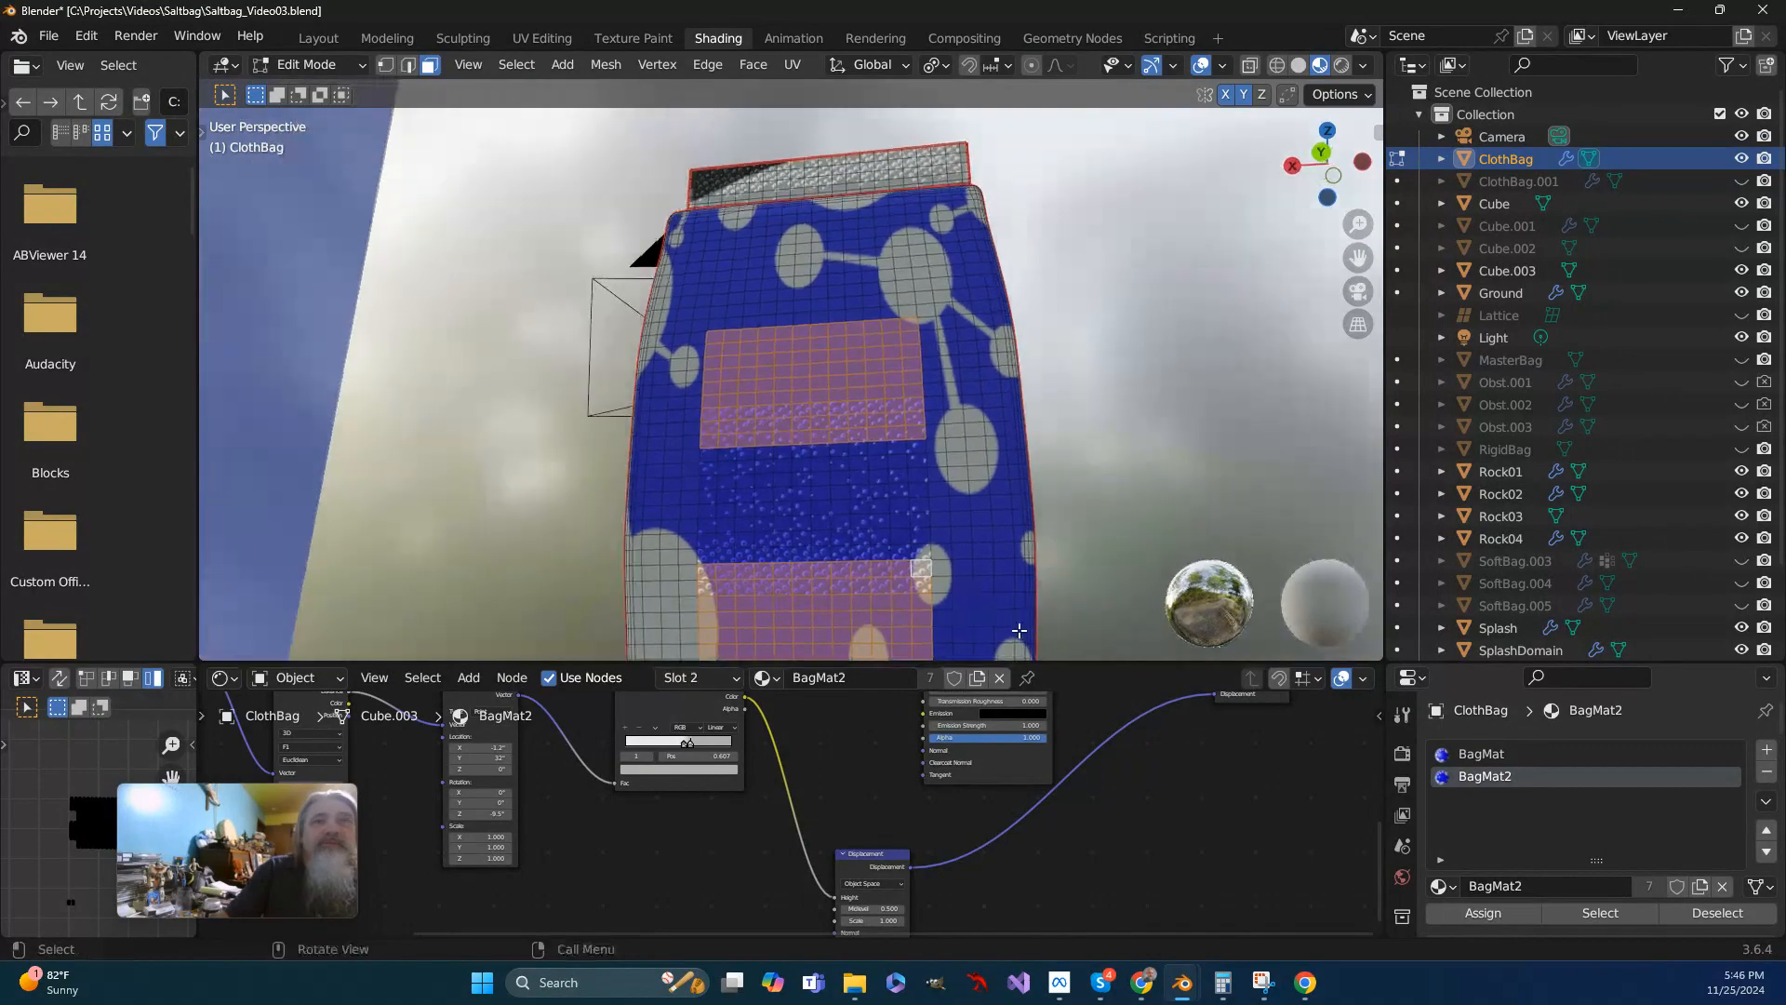
# - Assign BagMat2 to the selected faces and reduce the selection to a single face in the front patch
pyautogui.click(1481, 912)
pyautogui.moveTo(726, 446); pyautogui.dragTo(586, 455, button='middle')
pyautogui.scroll(3, 586, 455)
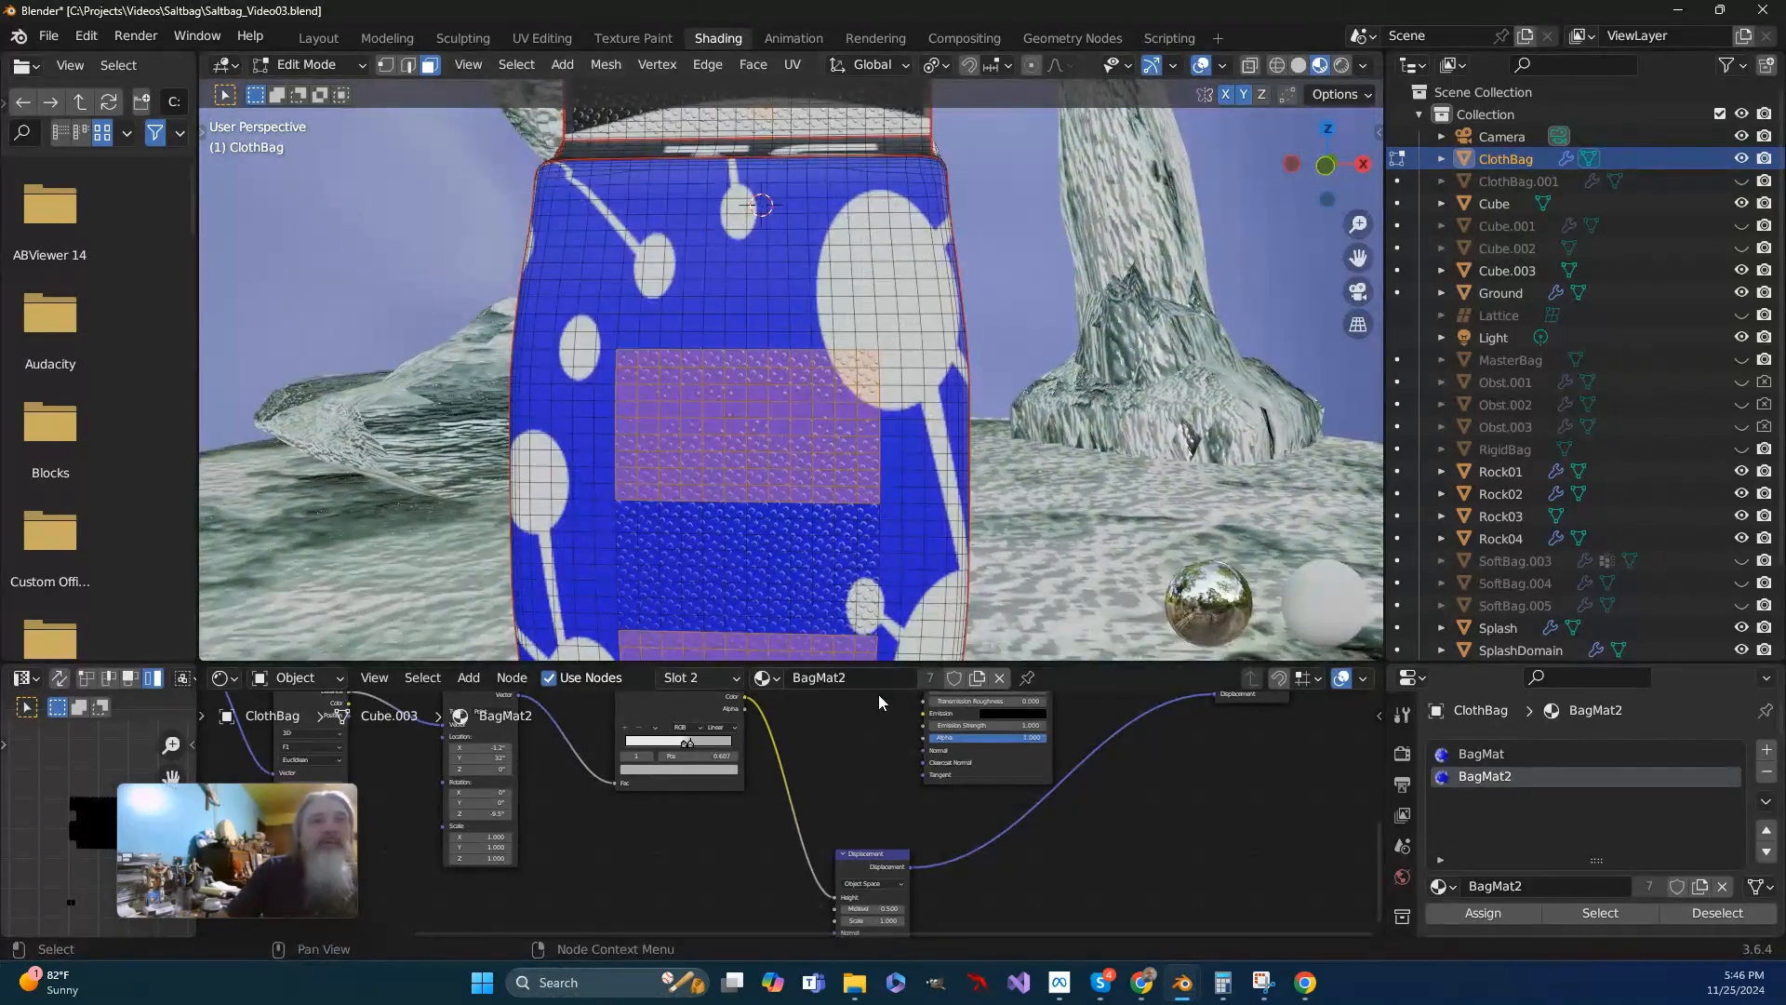
pyautogui.click(801, 493)
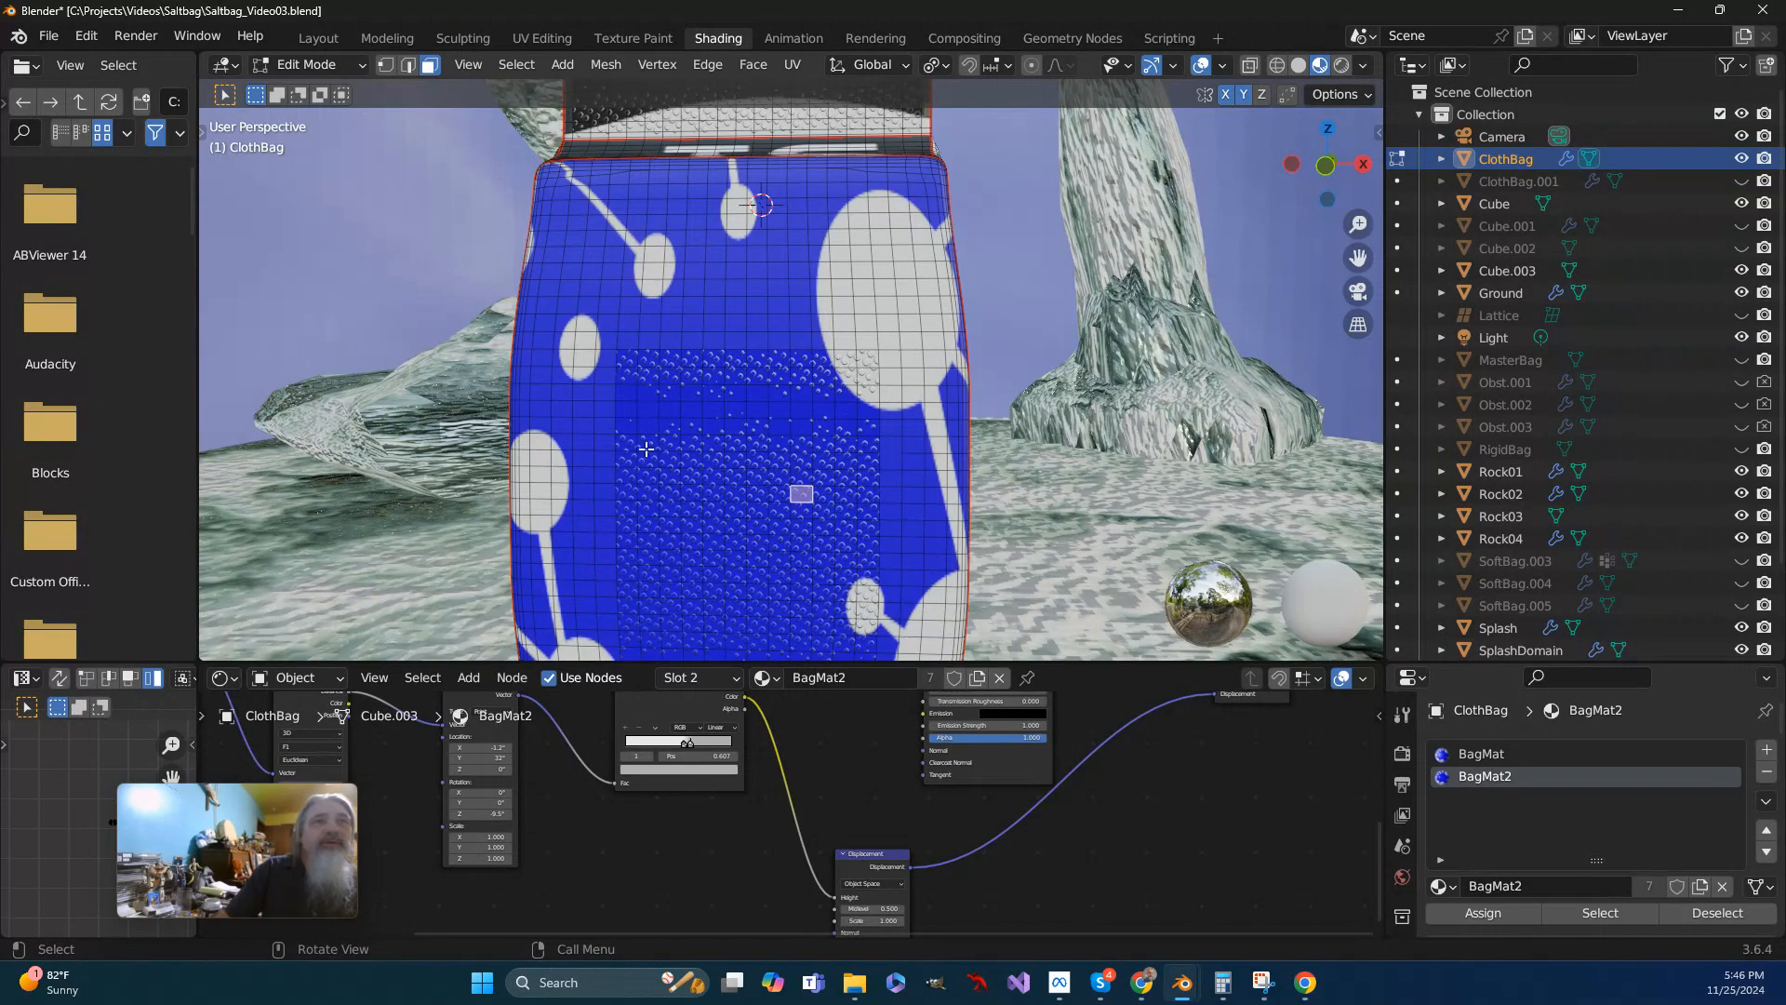
pyautogui.scroll(-2, 817, 538)
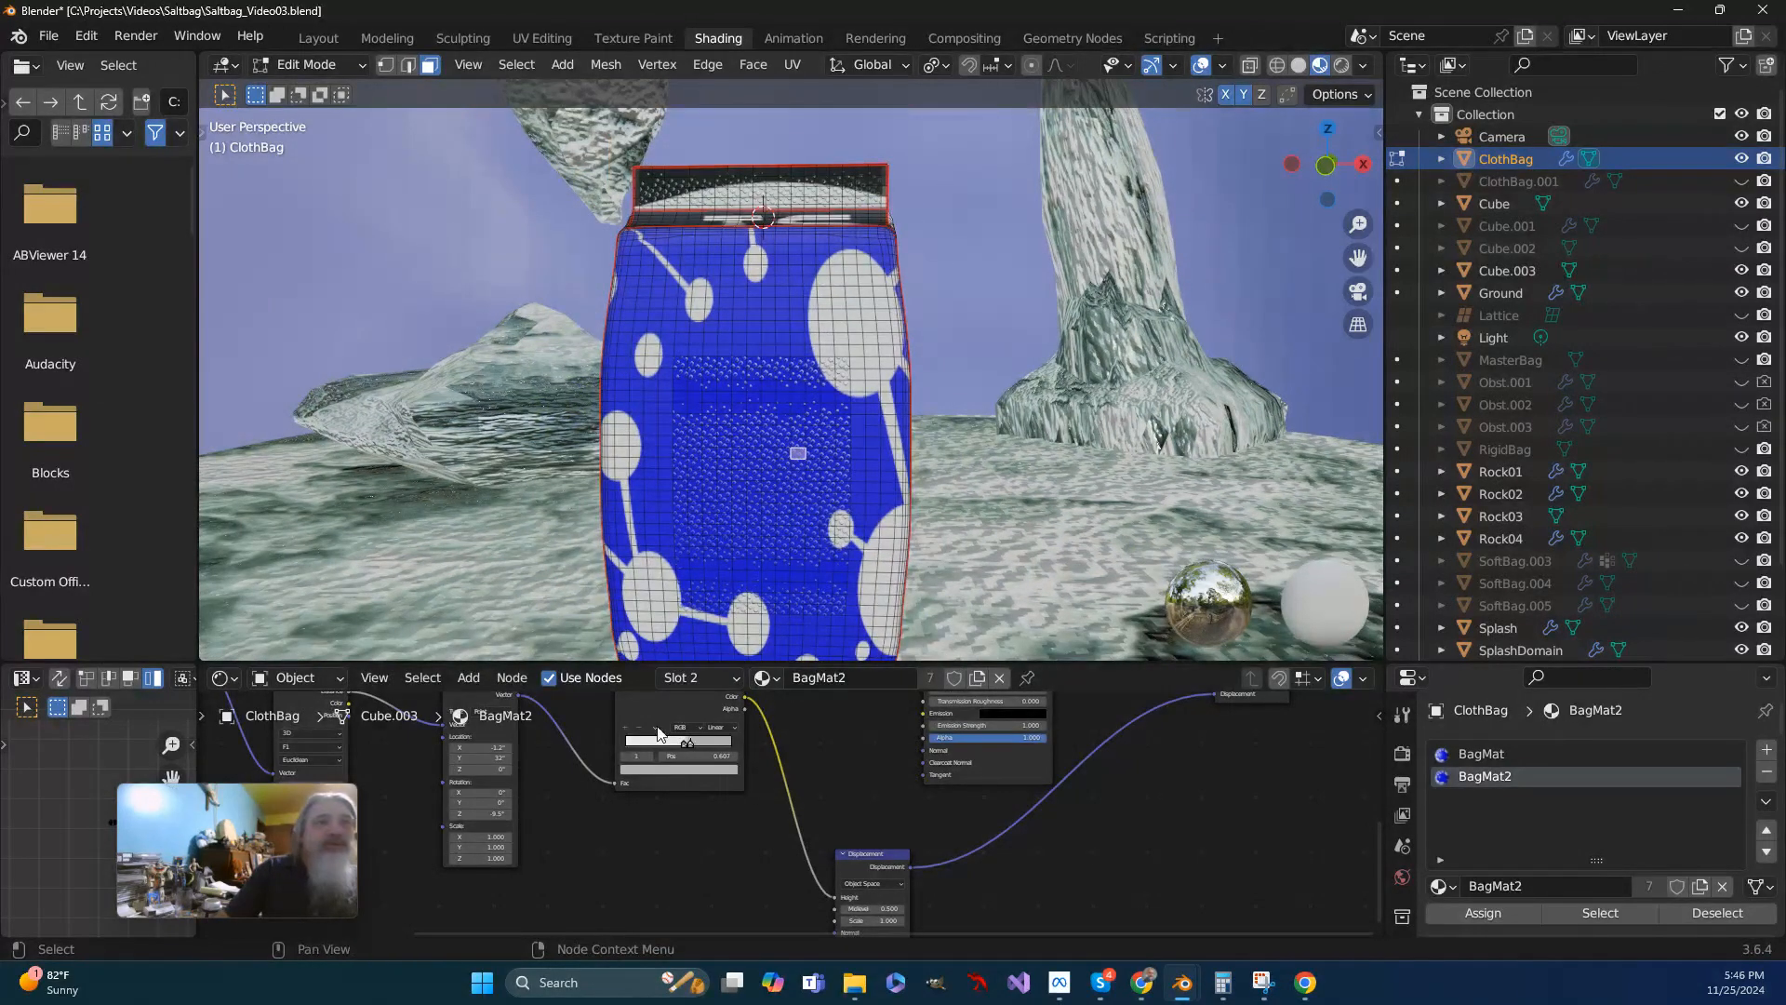
# - Enlarge the node editor, feed the first Mapping node from the Texture Coordinate's UV output and set its Y rotation to 0°
pyautogui.moveTo(830, 663); pyautogui.dragTo(713, 467)
pyautogui.moveTo(375, 659); pyautogui.dragTo(387, 669, button='middle')
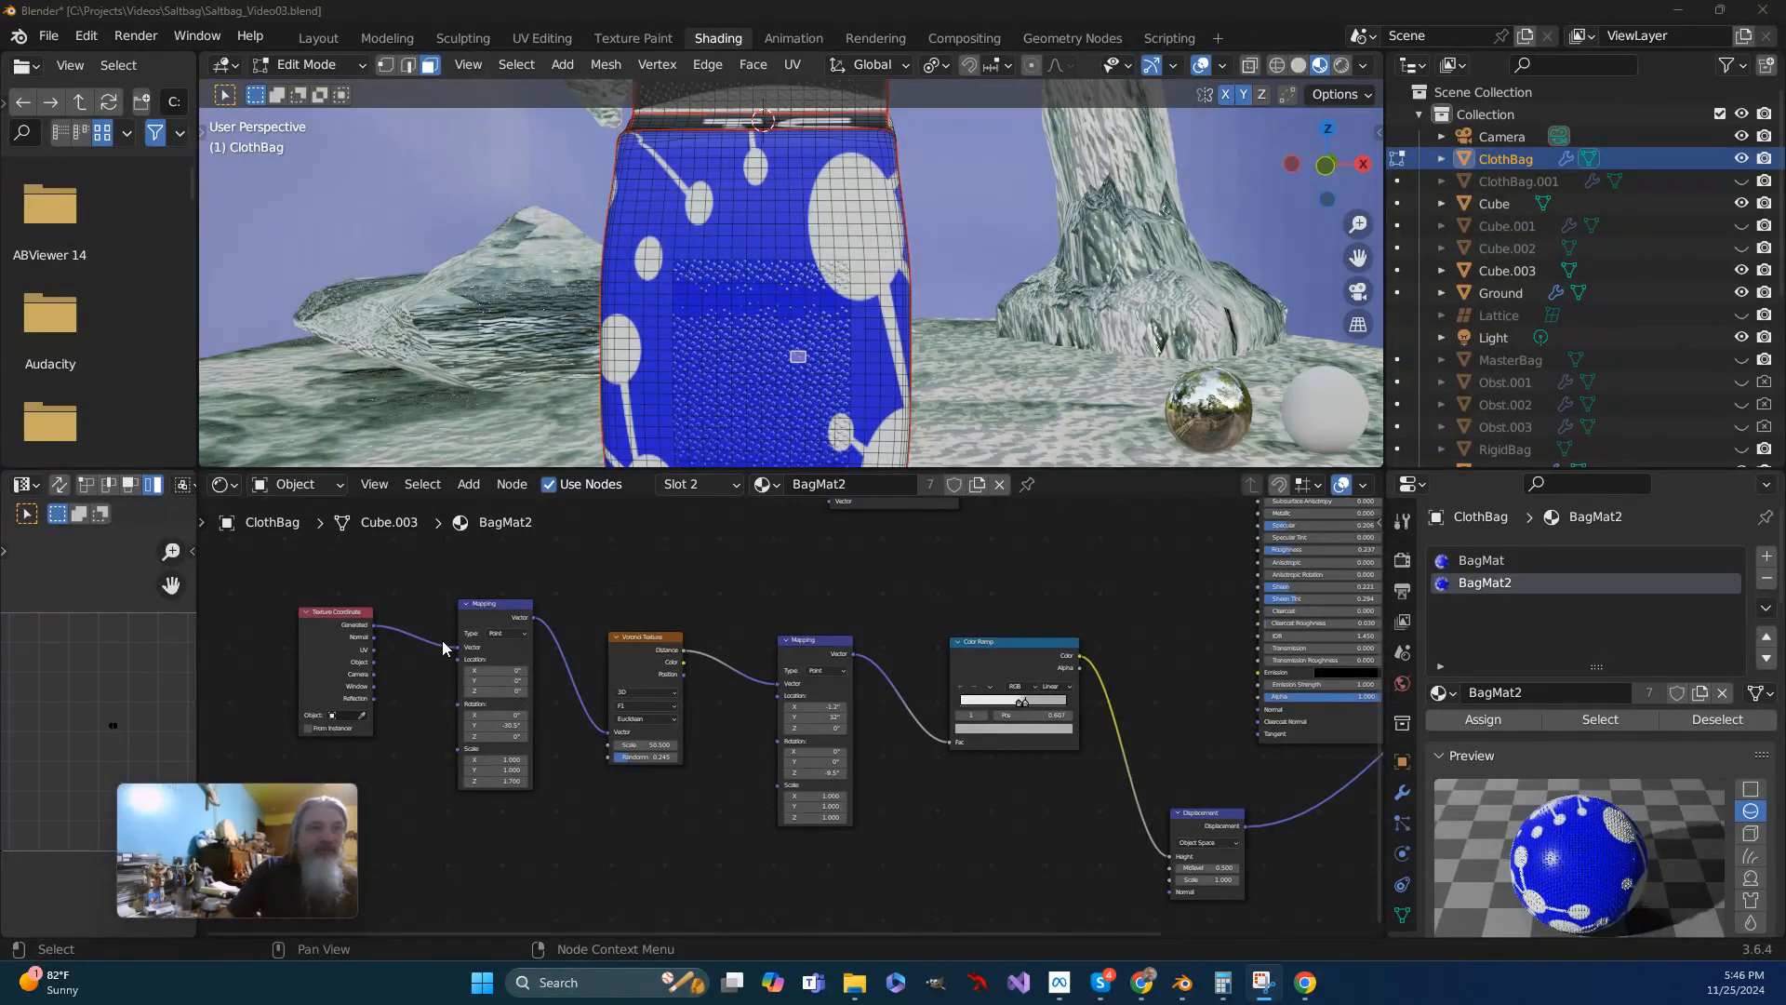
pyautogui.moveTo(373, 649); pyautogui.dragTo(455, 651)
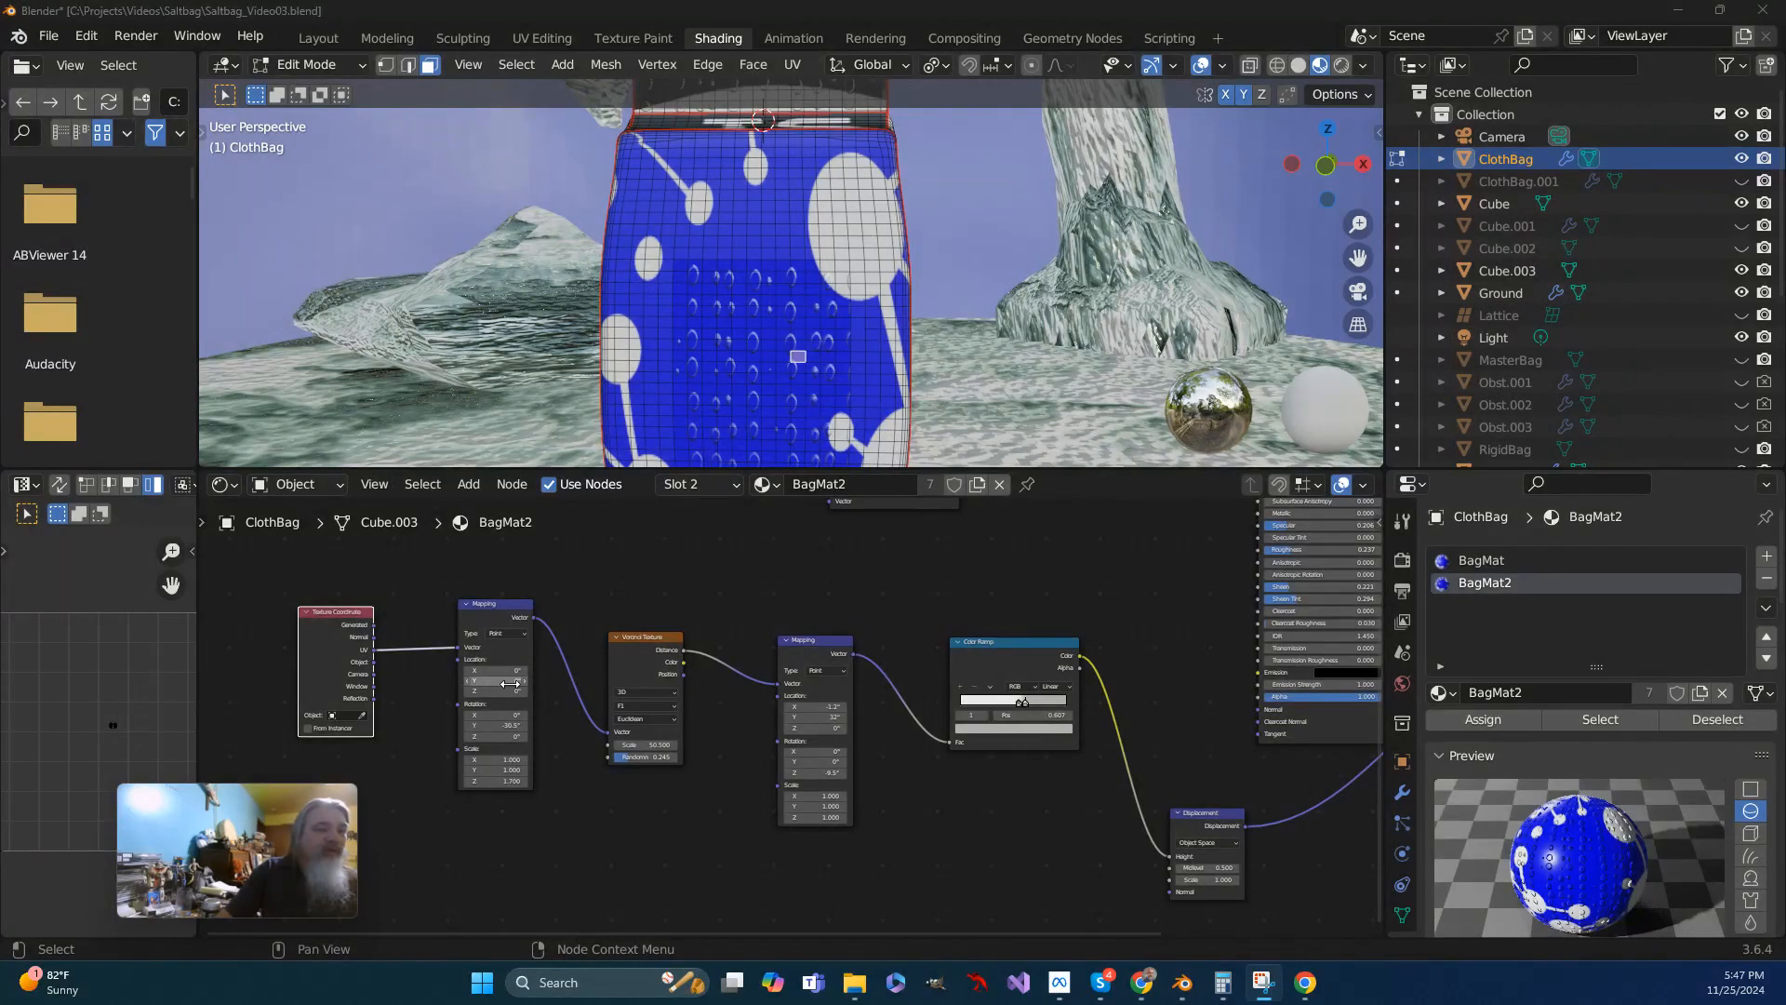
pyautogui.click(507, 724)
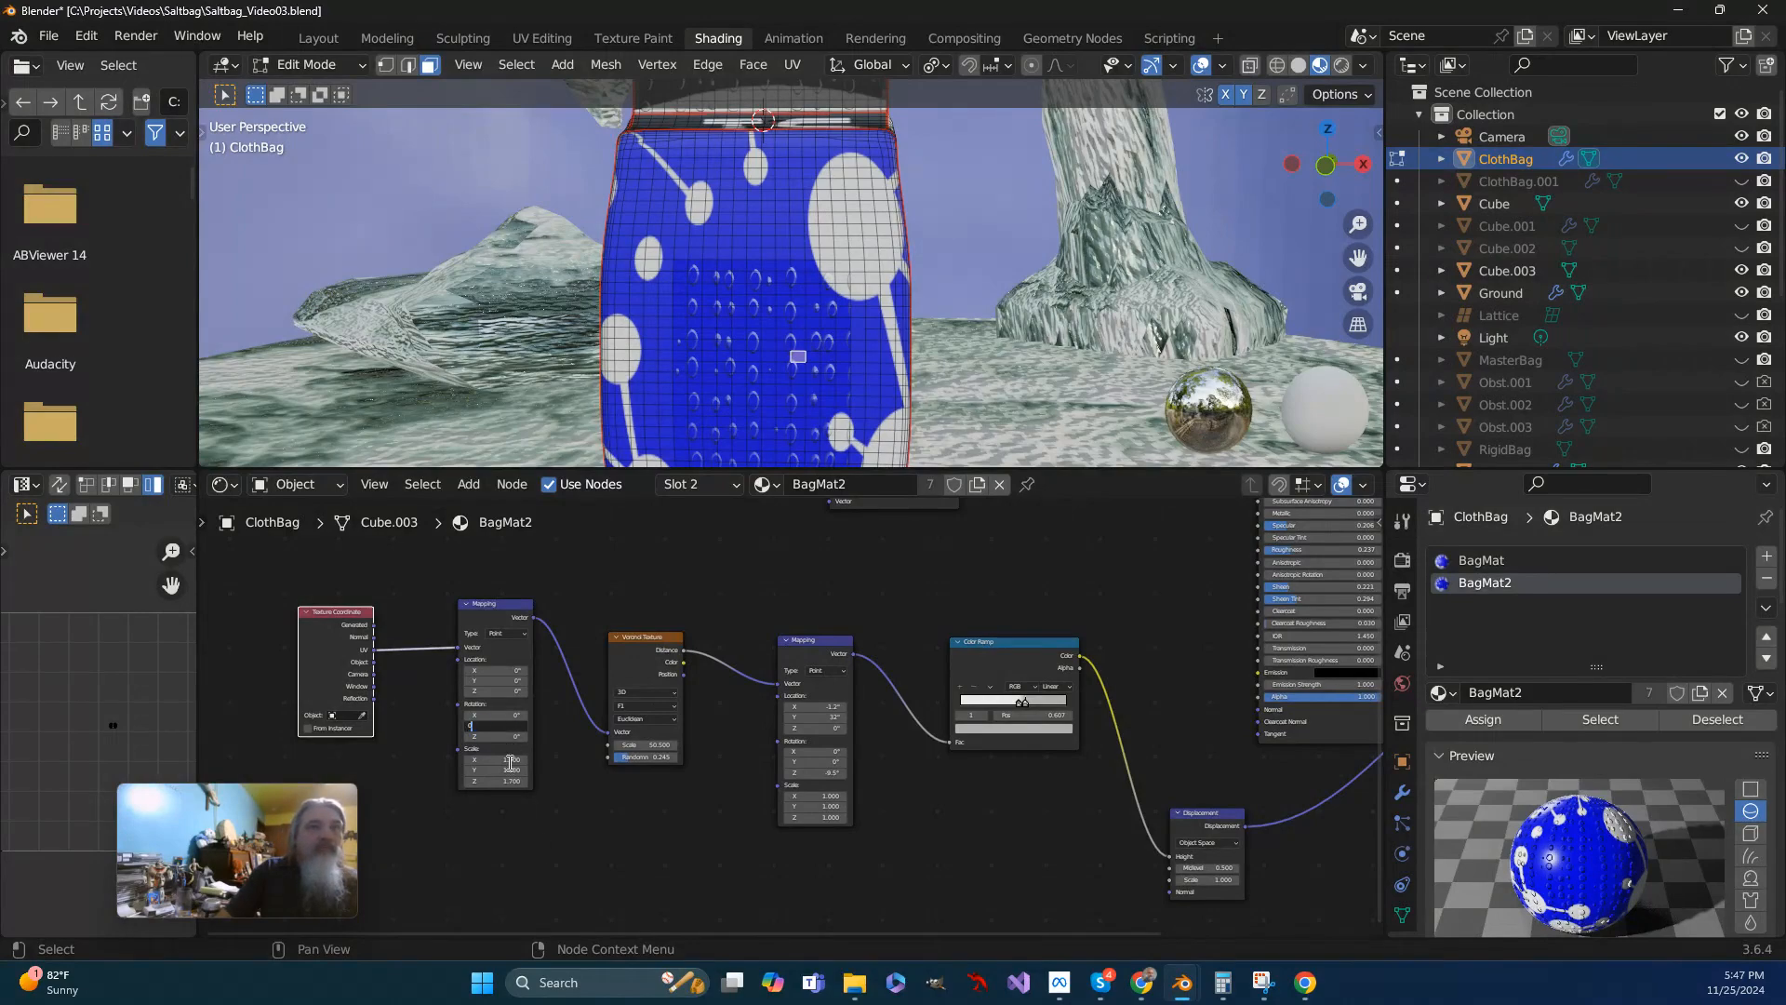
pyautogui.press('Return')
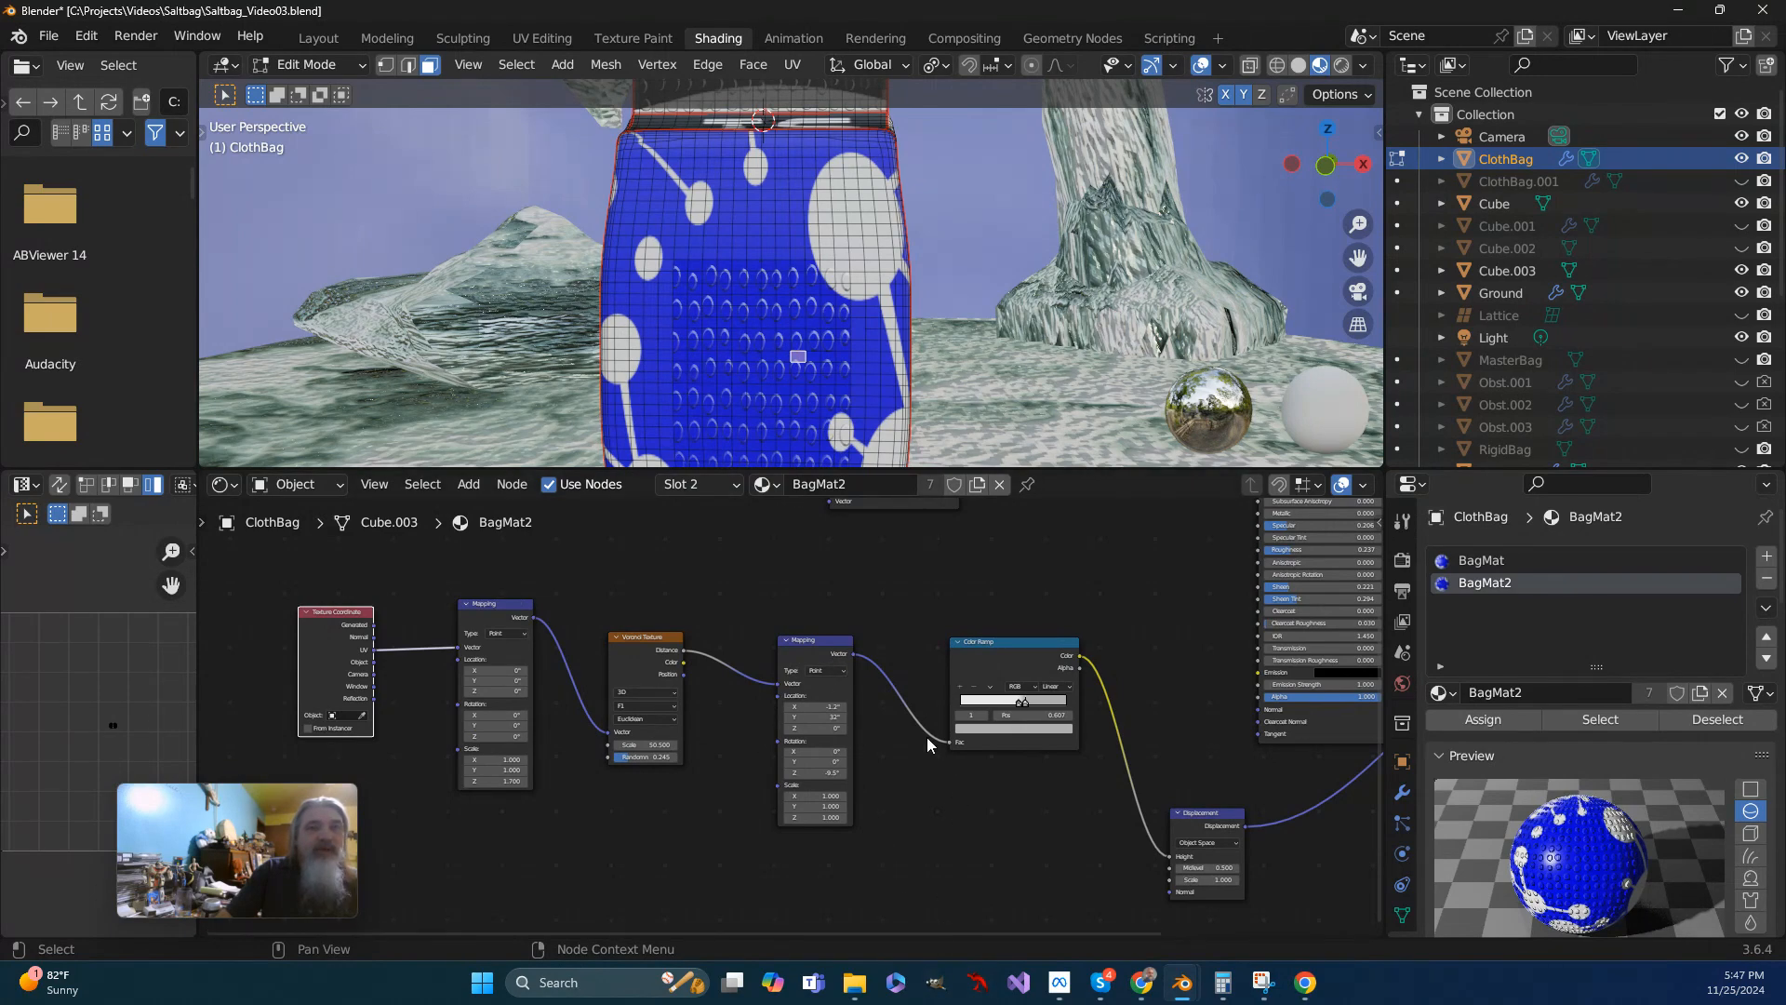
# - Set all location and rotation values of the Mapping node after the Voronoi Texture to 0°
pyautogui.click(832, 711)
pyautogui.write('0')
pyautogui.press('Tab')
pyautogui.press('Tab')
pyautogui.press('Tab')
pyautogui.press('Tab')
pyautogui.write('0')
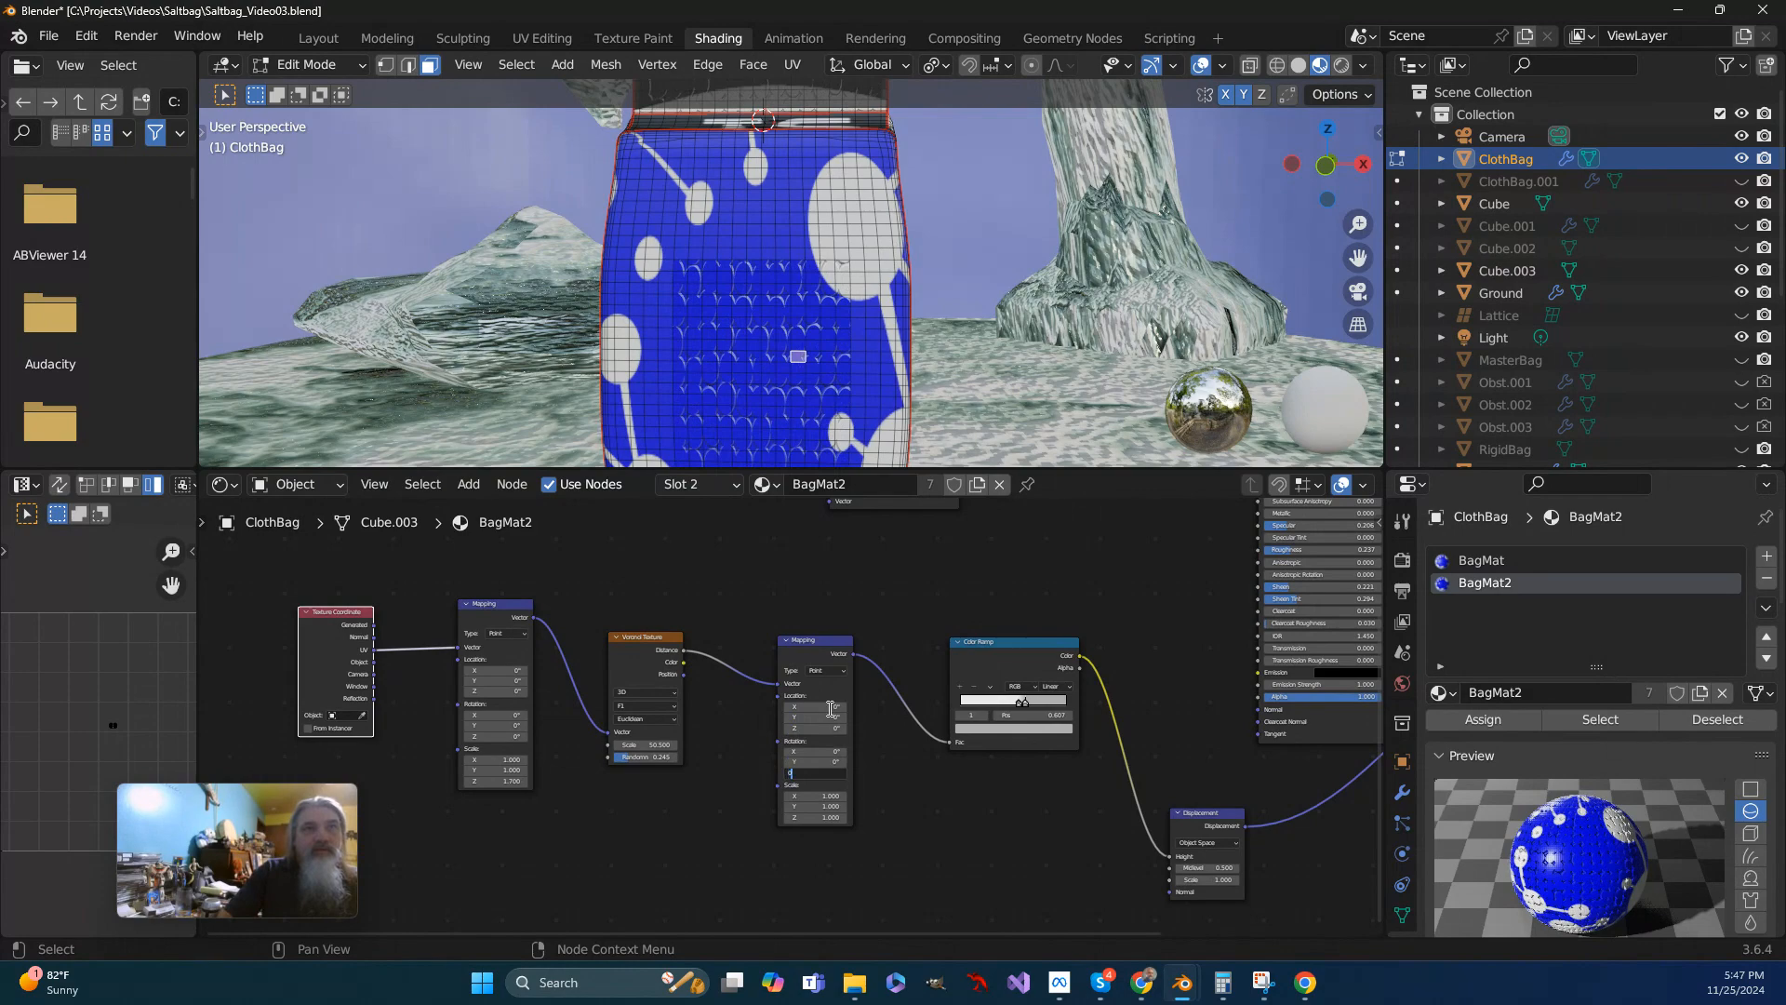
pyautogui.press('Tab')
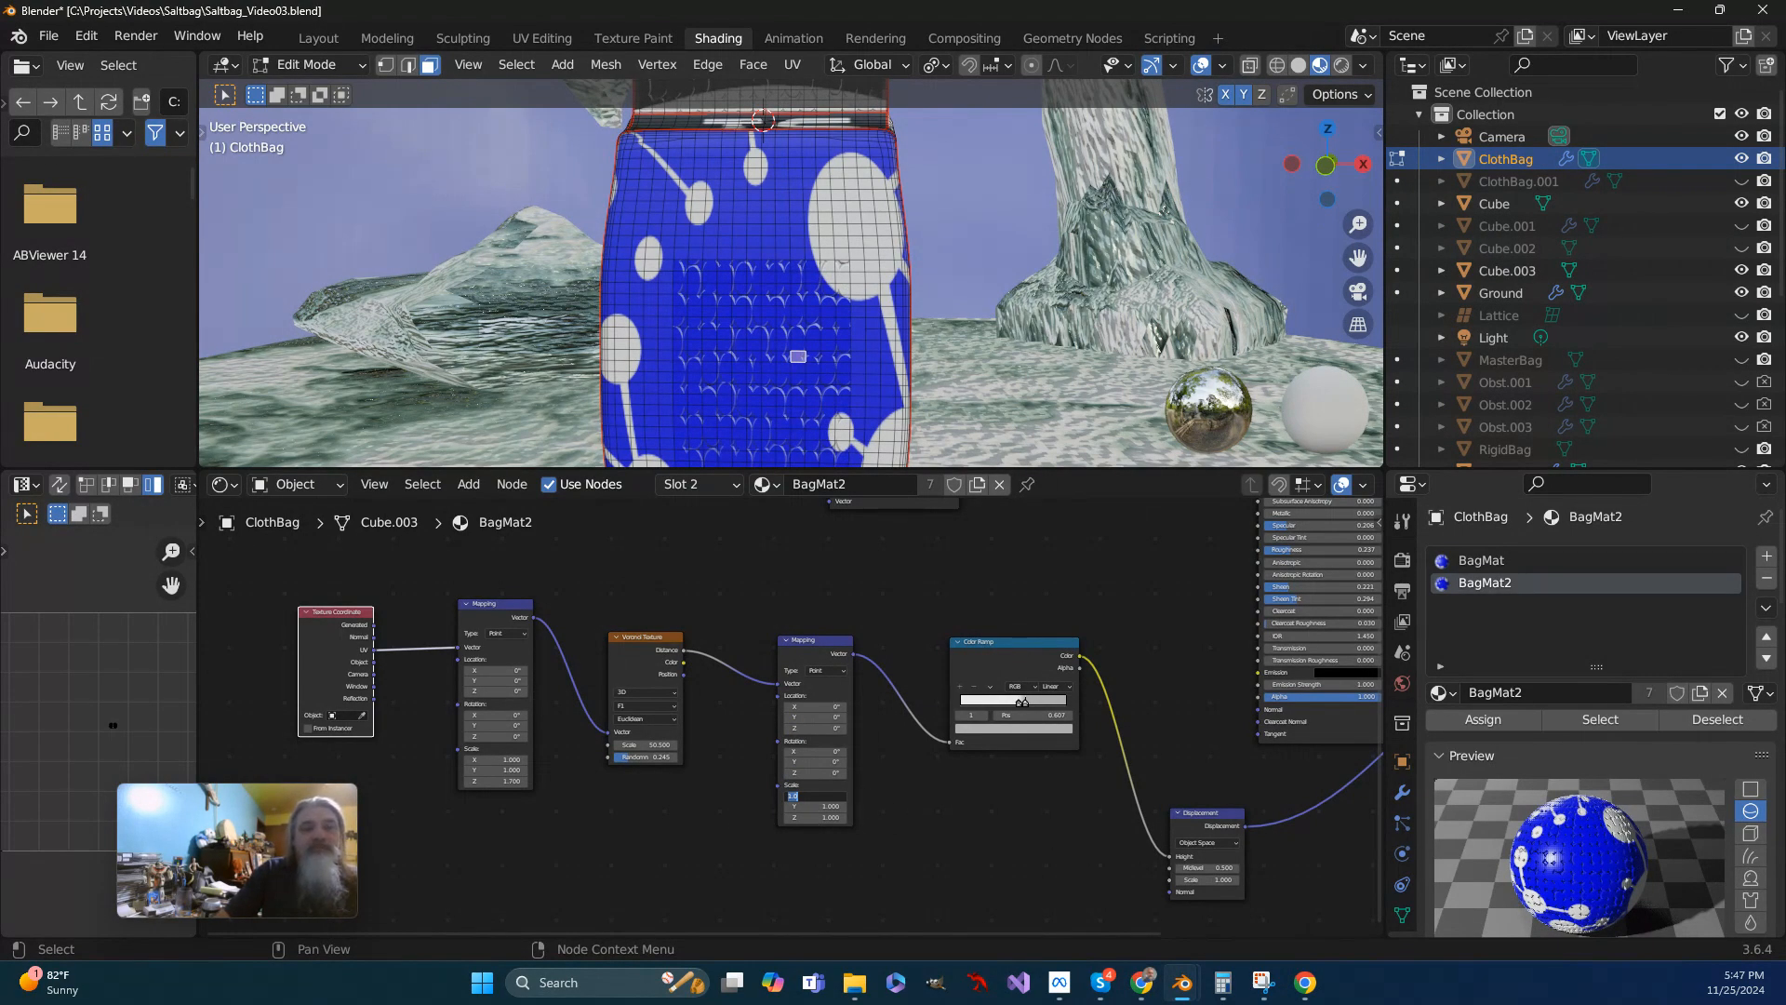
pyautogui.click(723, 774)
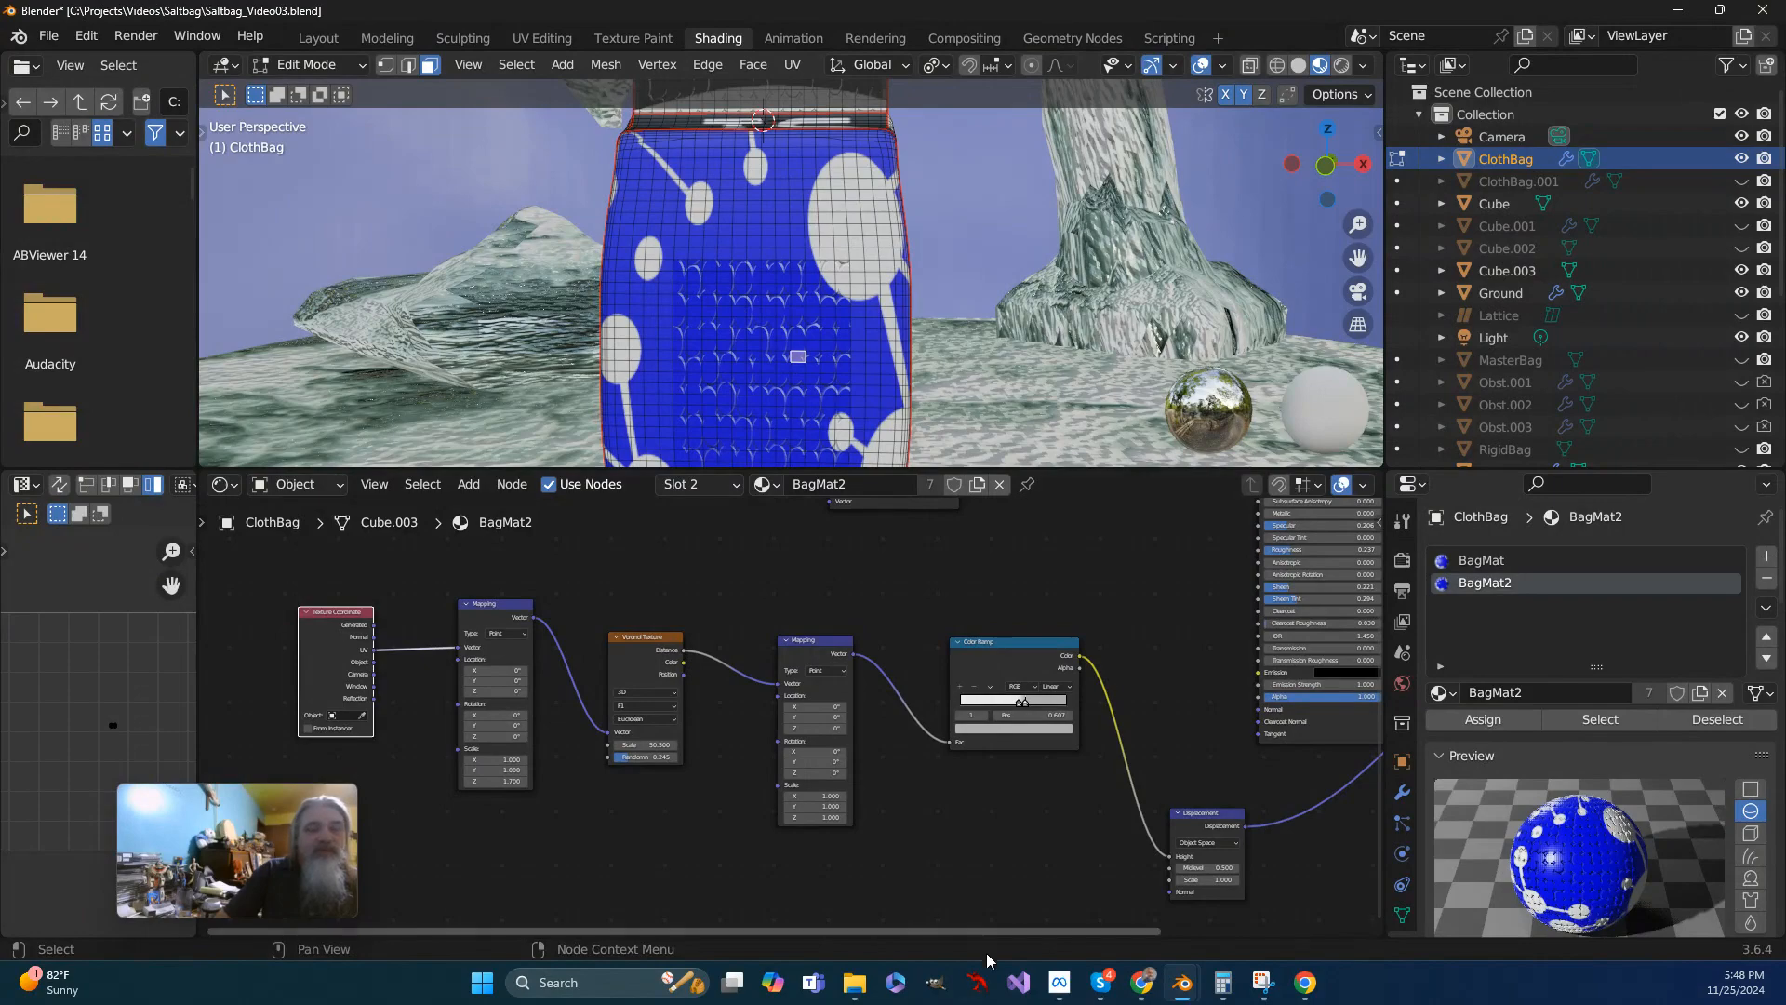
# - Set the X, Y and Z scale of the Mapping node after the Voronoi Texture to 2
pyautogui.click(819, 796)
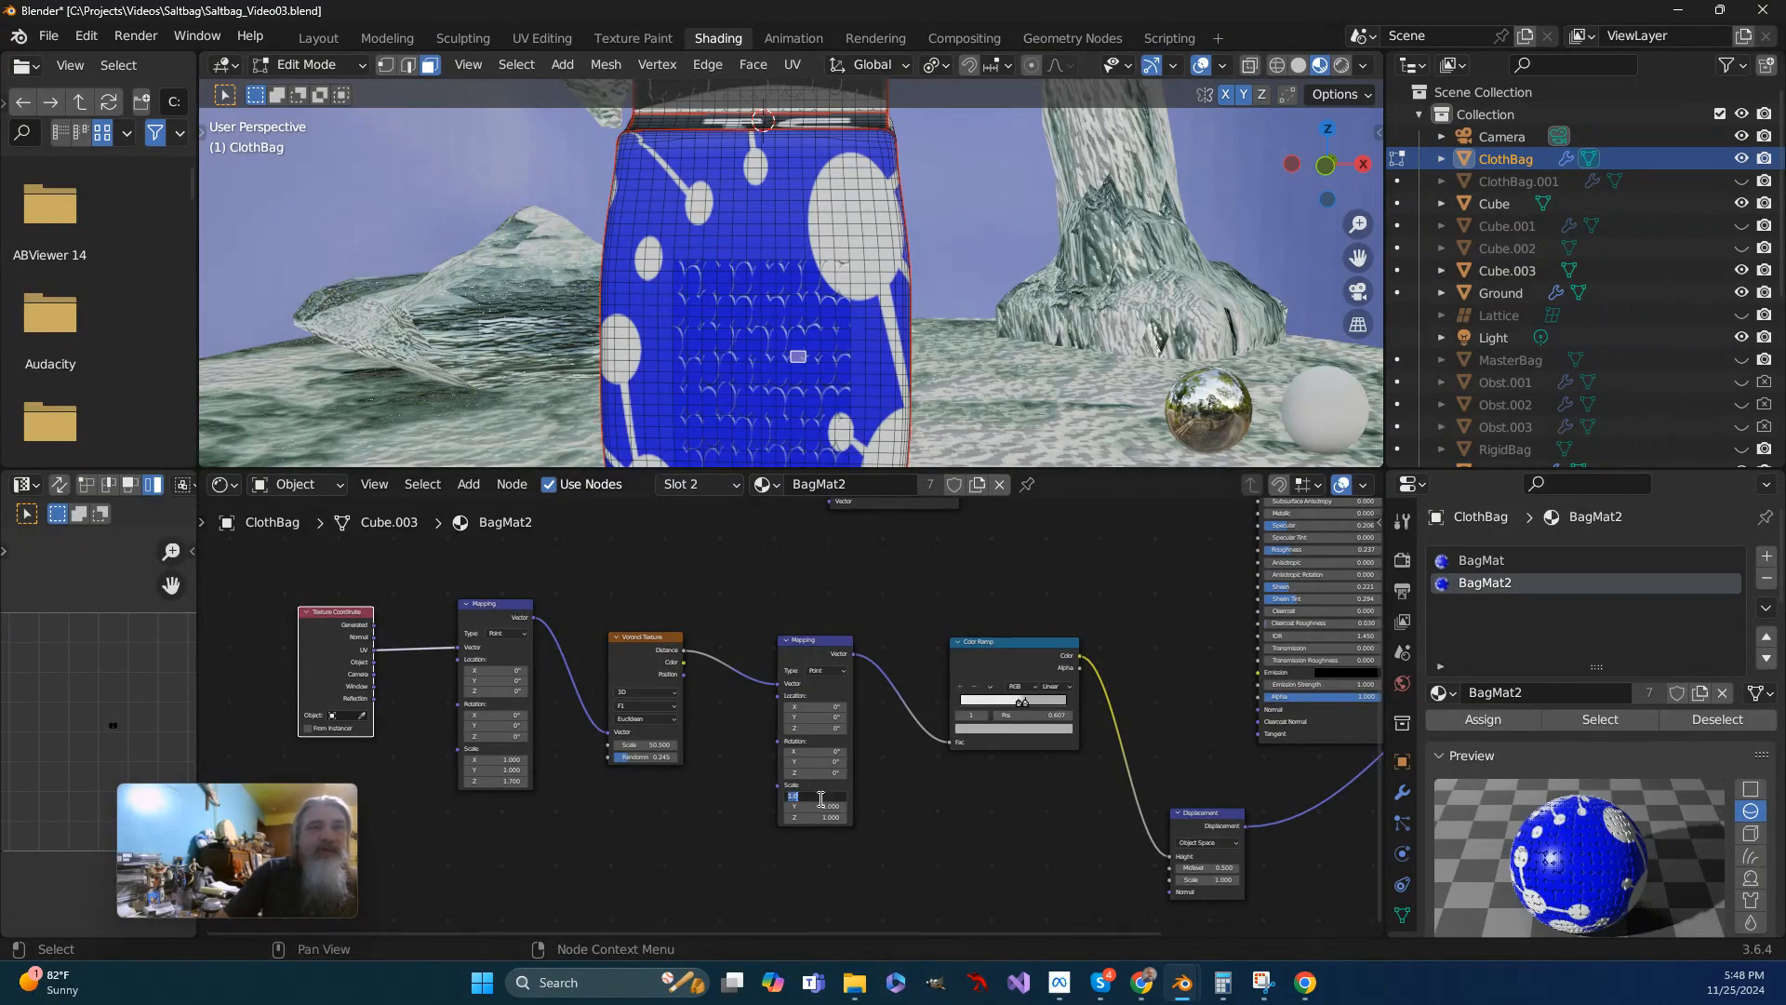
pyautogui.press('Tab')
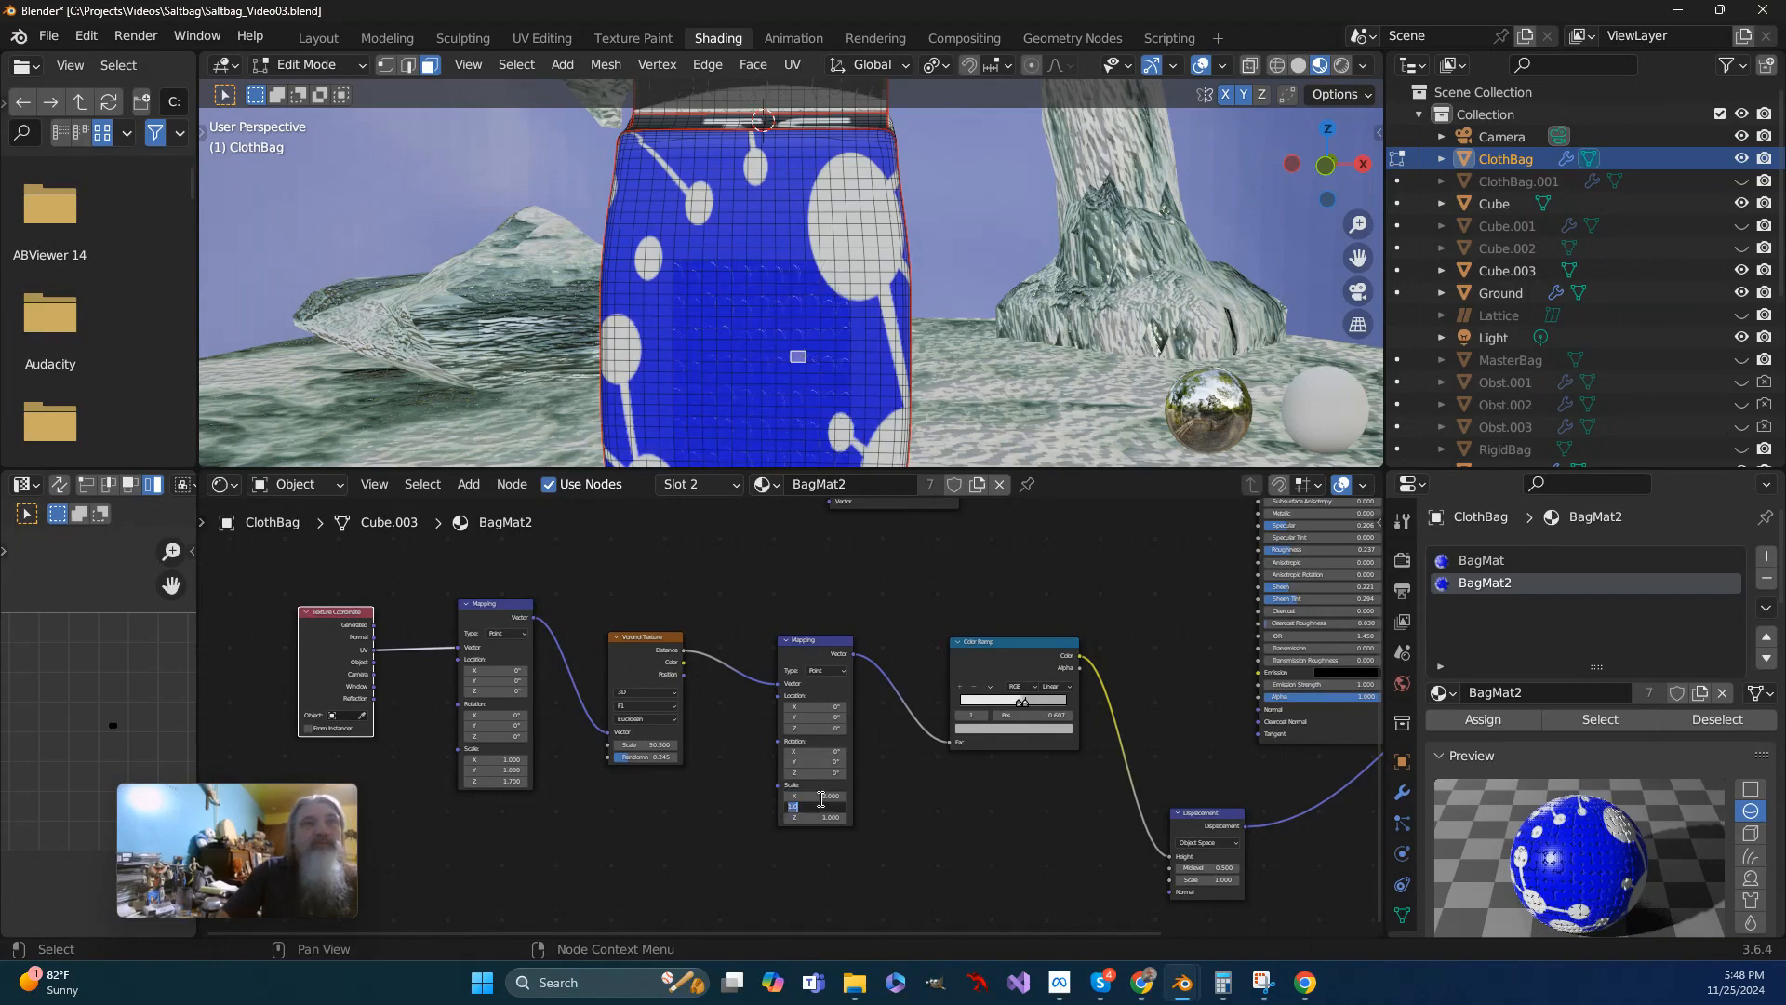
pyautogui.write('2')
pyautogui.press('Tab')
pyautogui.write('2')
pyautogui.press('Tab')
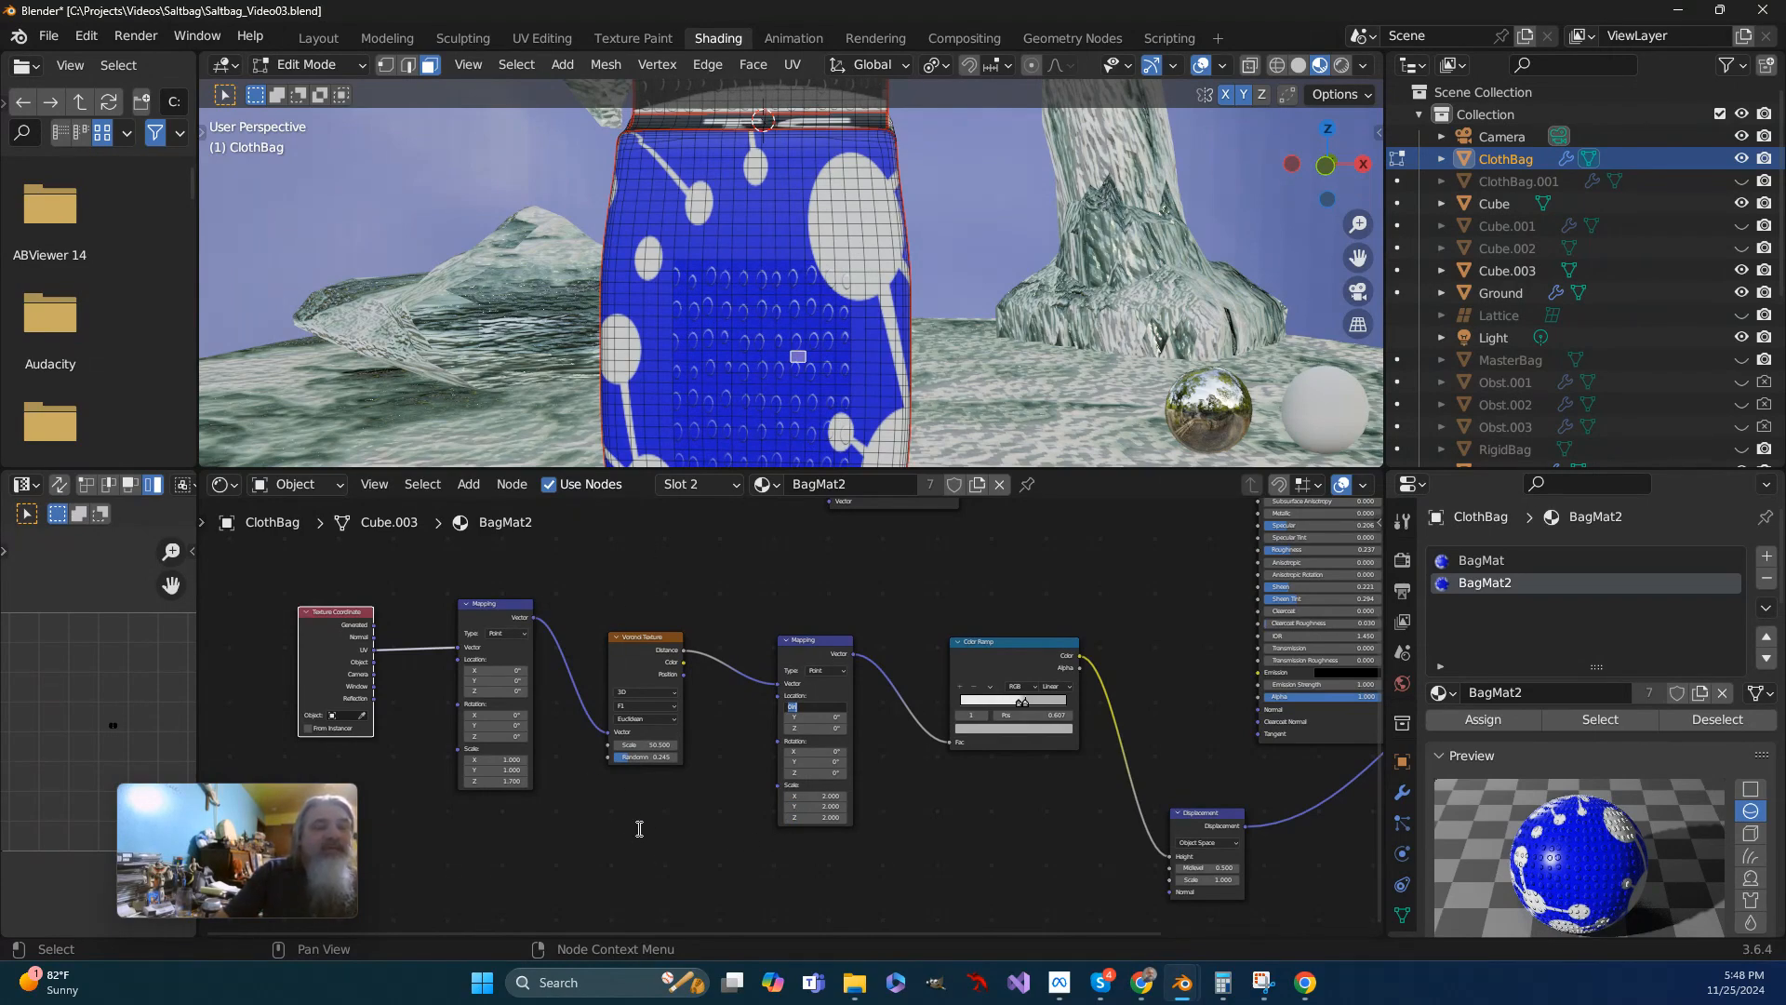
# - Set the Voronoi Texture's Randomness to 0.05
pyautogui.scroll(3, 605, 776)
pyautogui.click(715, 793)
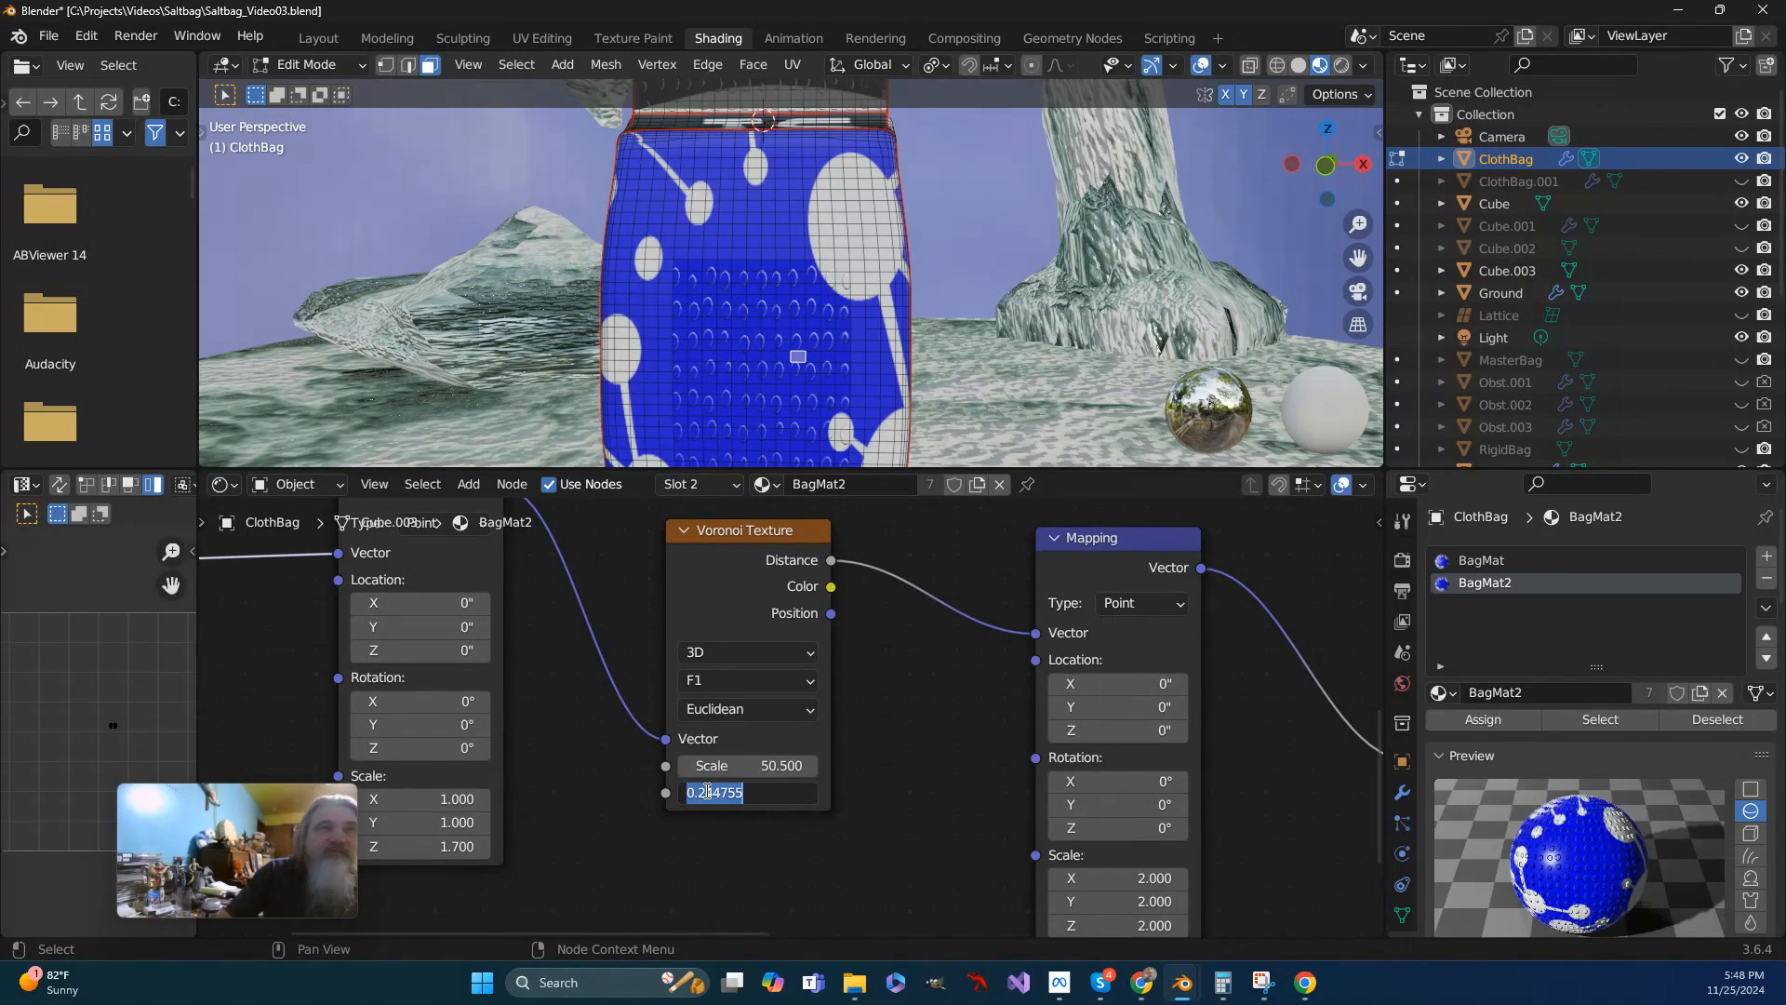
pyautogui.write('.05')
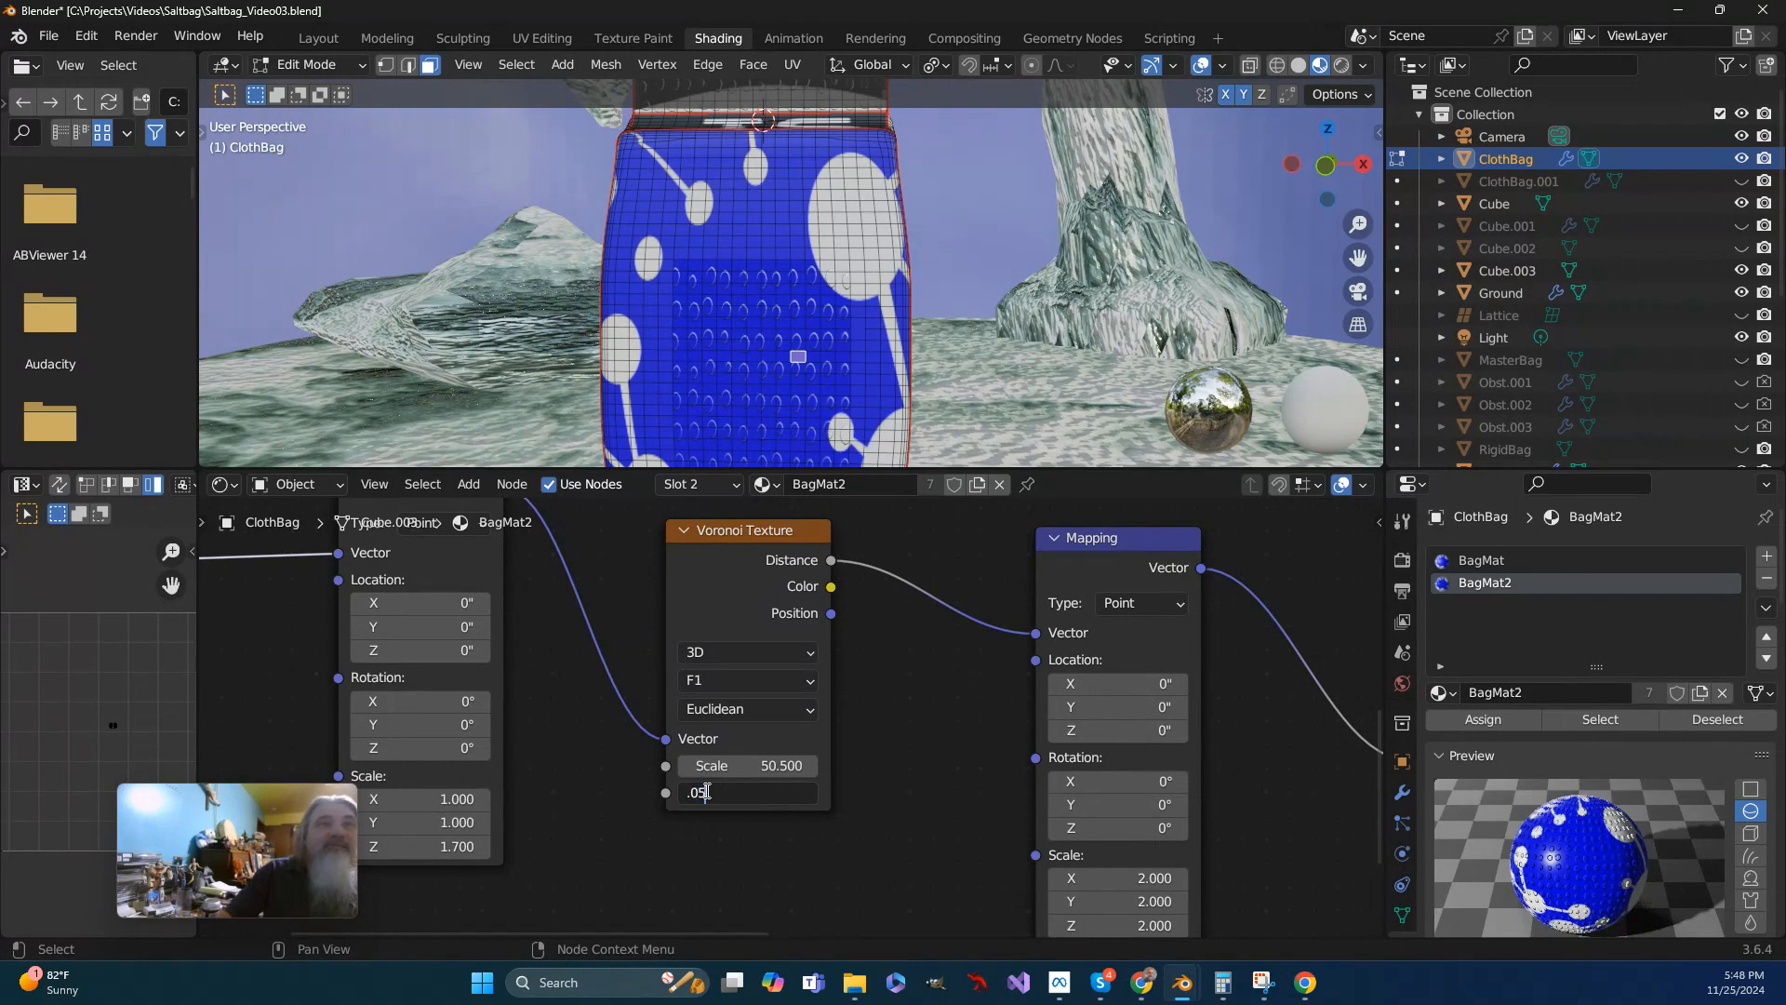
pyautogui.press('Return')
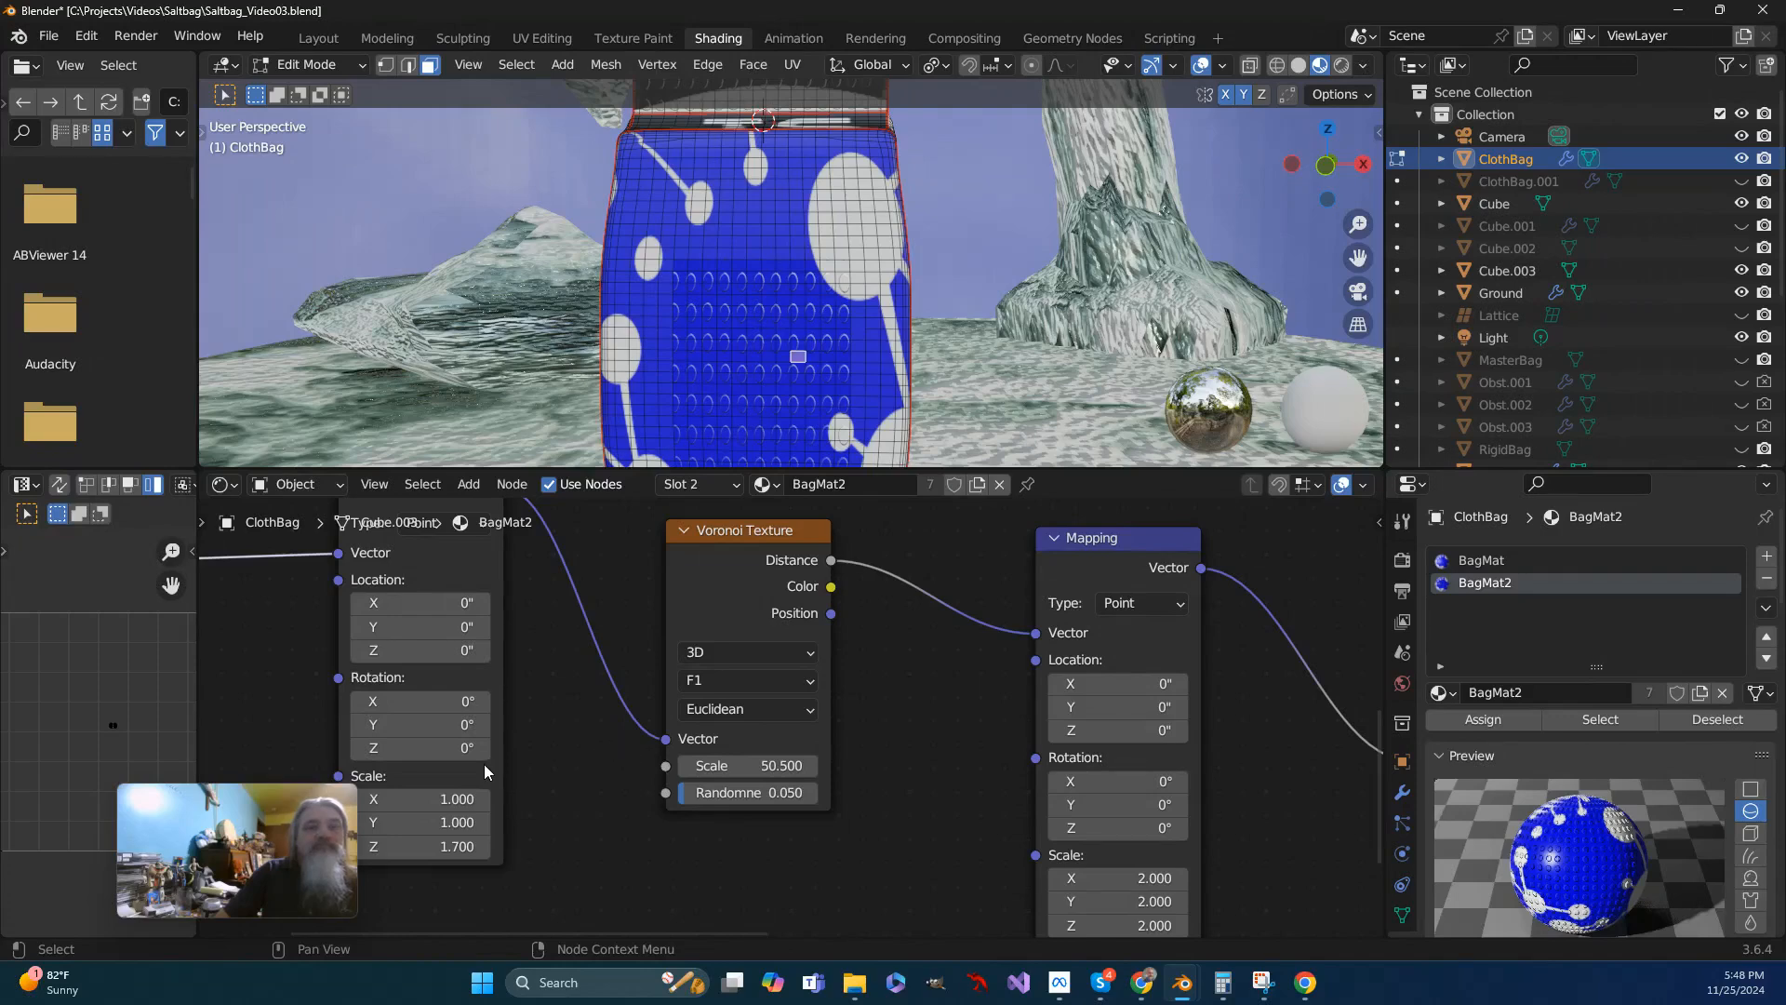
# - Set the X scale to 0.5 and the Y scale to 0.4 on the Mapping node before the Voronoi Texture
pyautogui.moveTo(548, 746); pyautogui.dragTo(825, 835, button='middle')
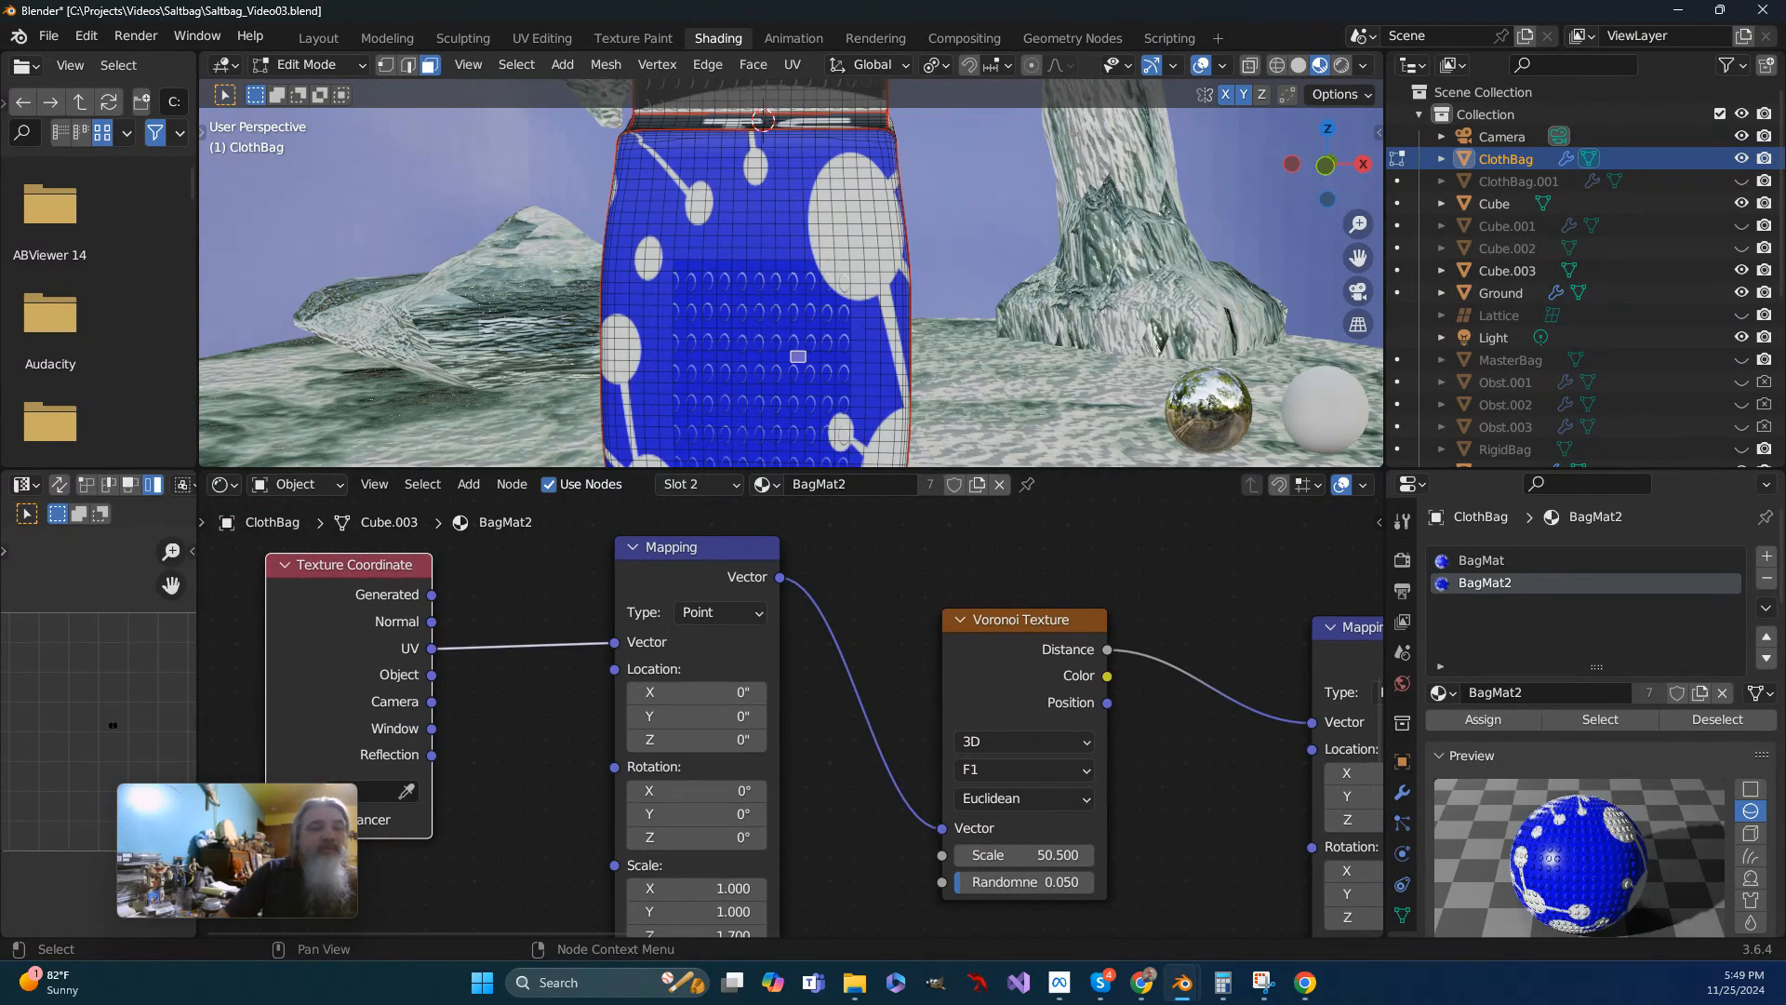
pyautogui.click(725, 889)
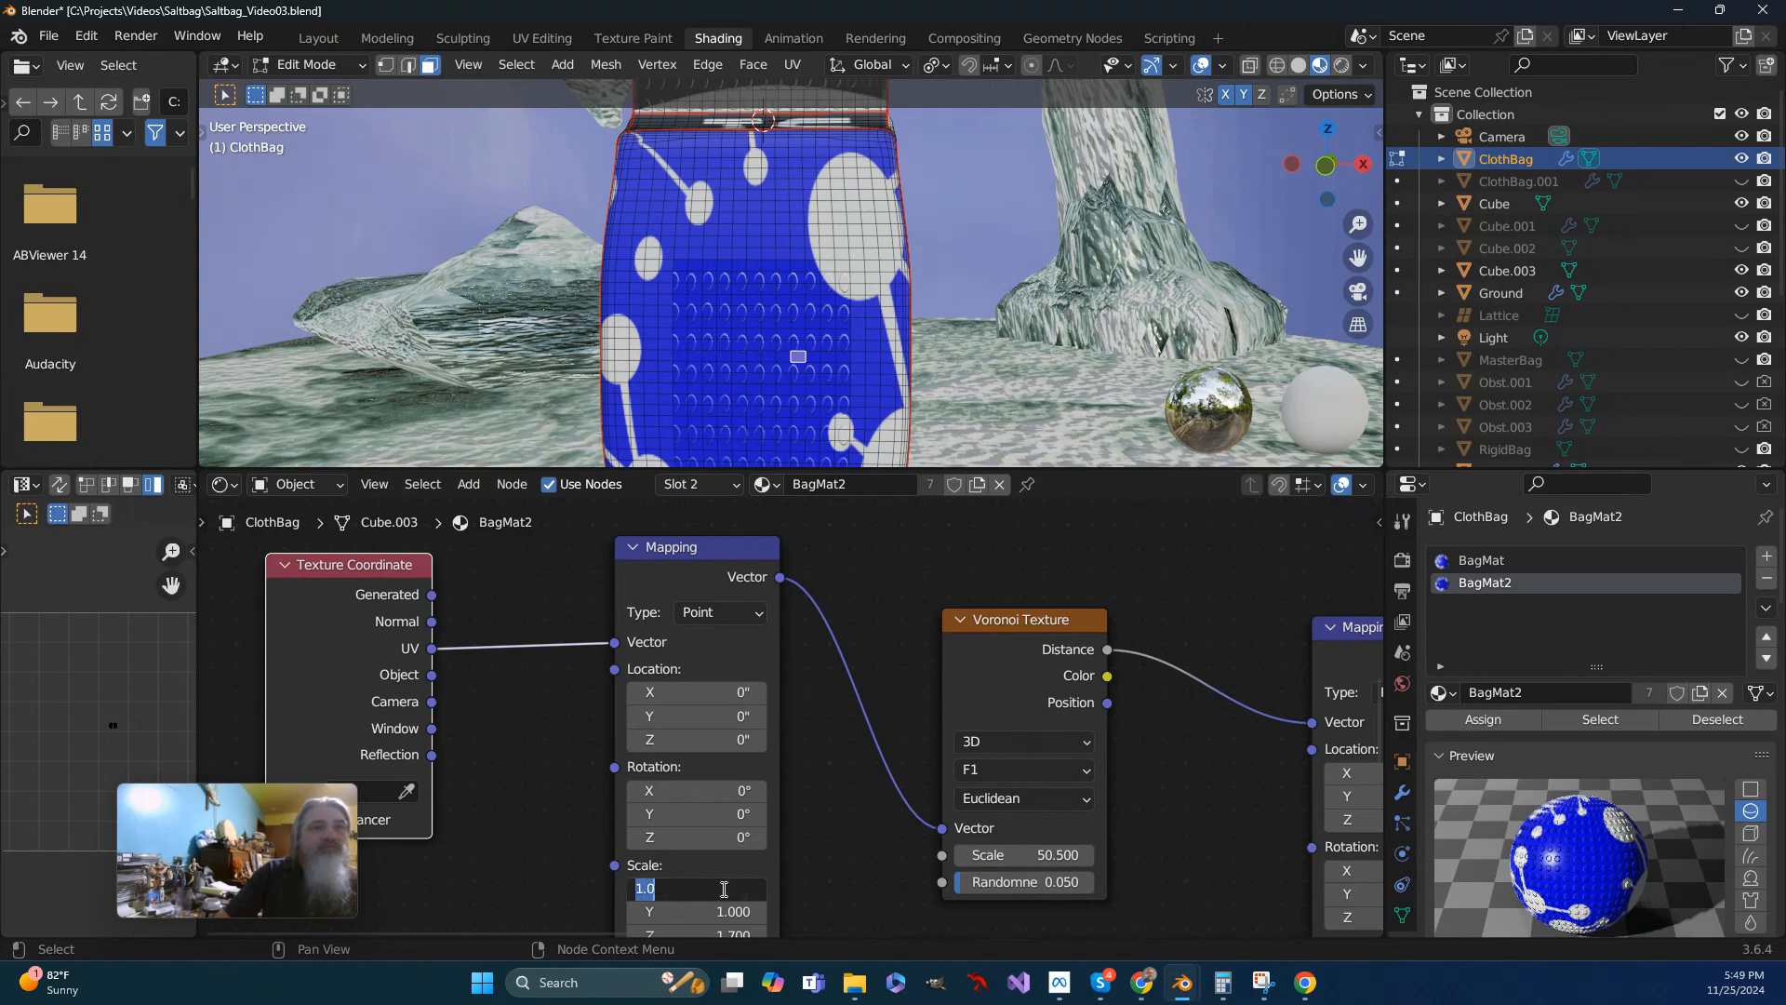
pyautogui.write('.5')
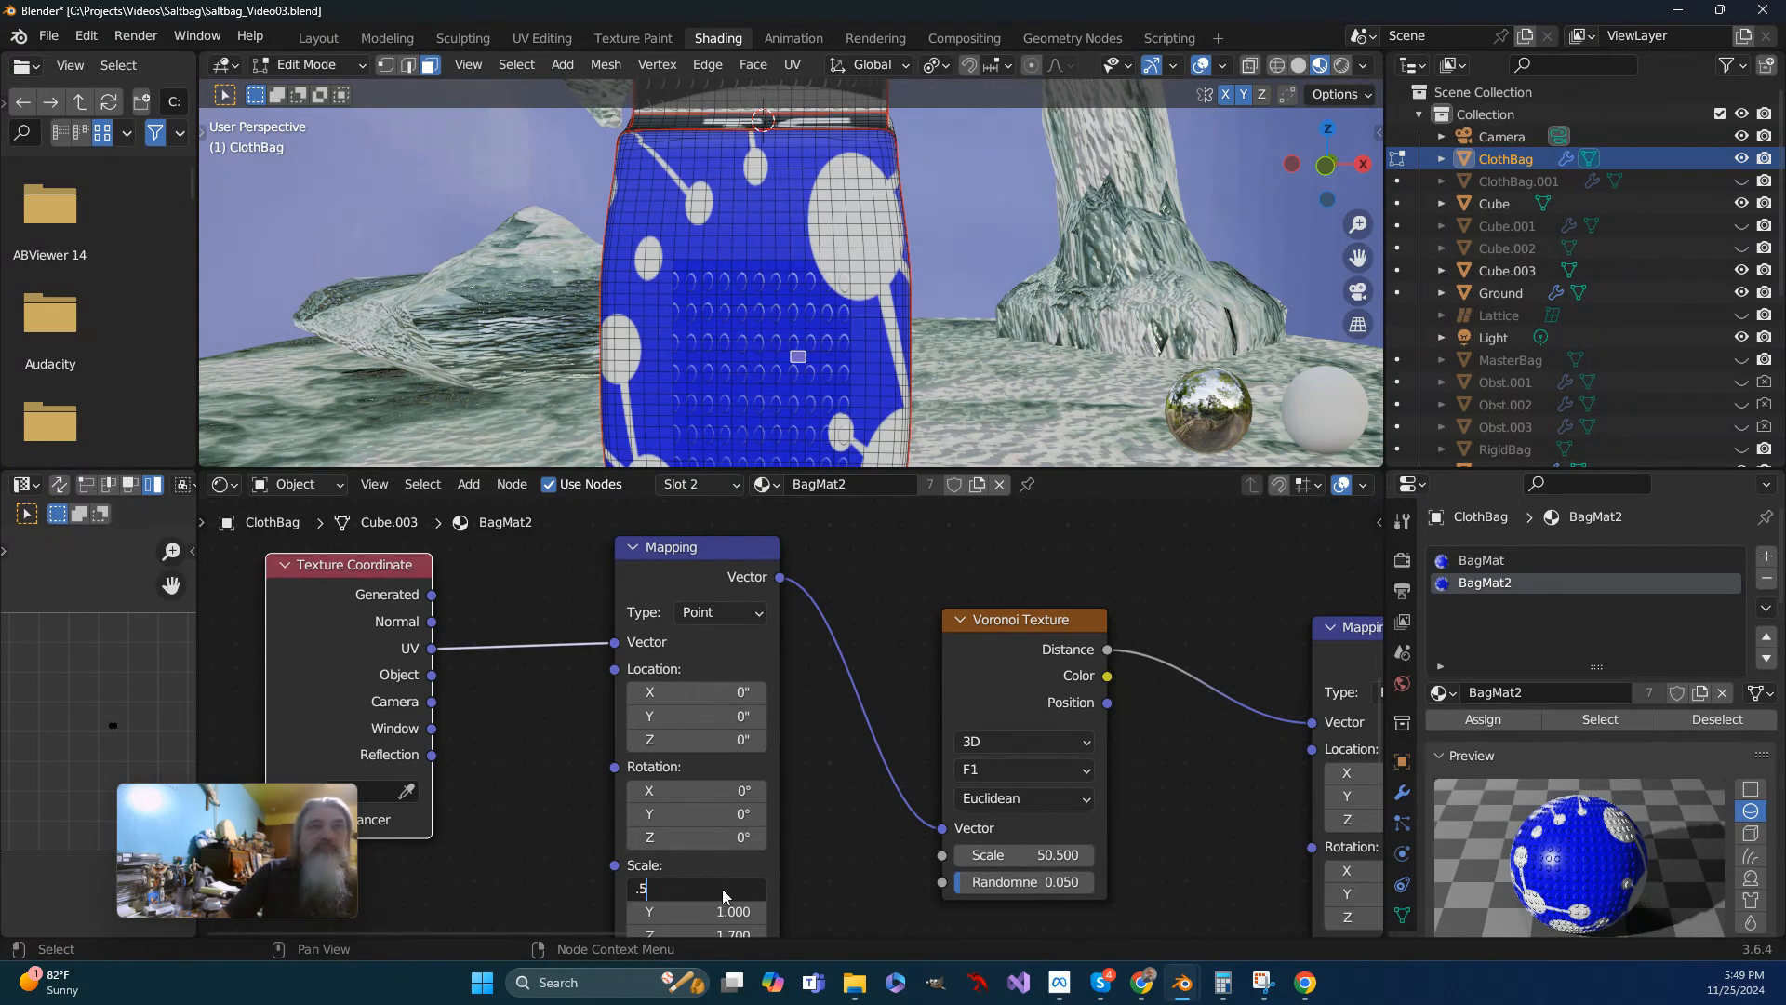
pyautogui.press('Return')
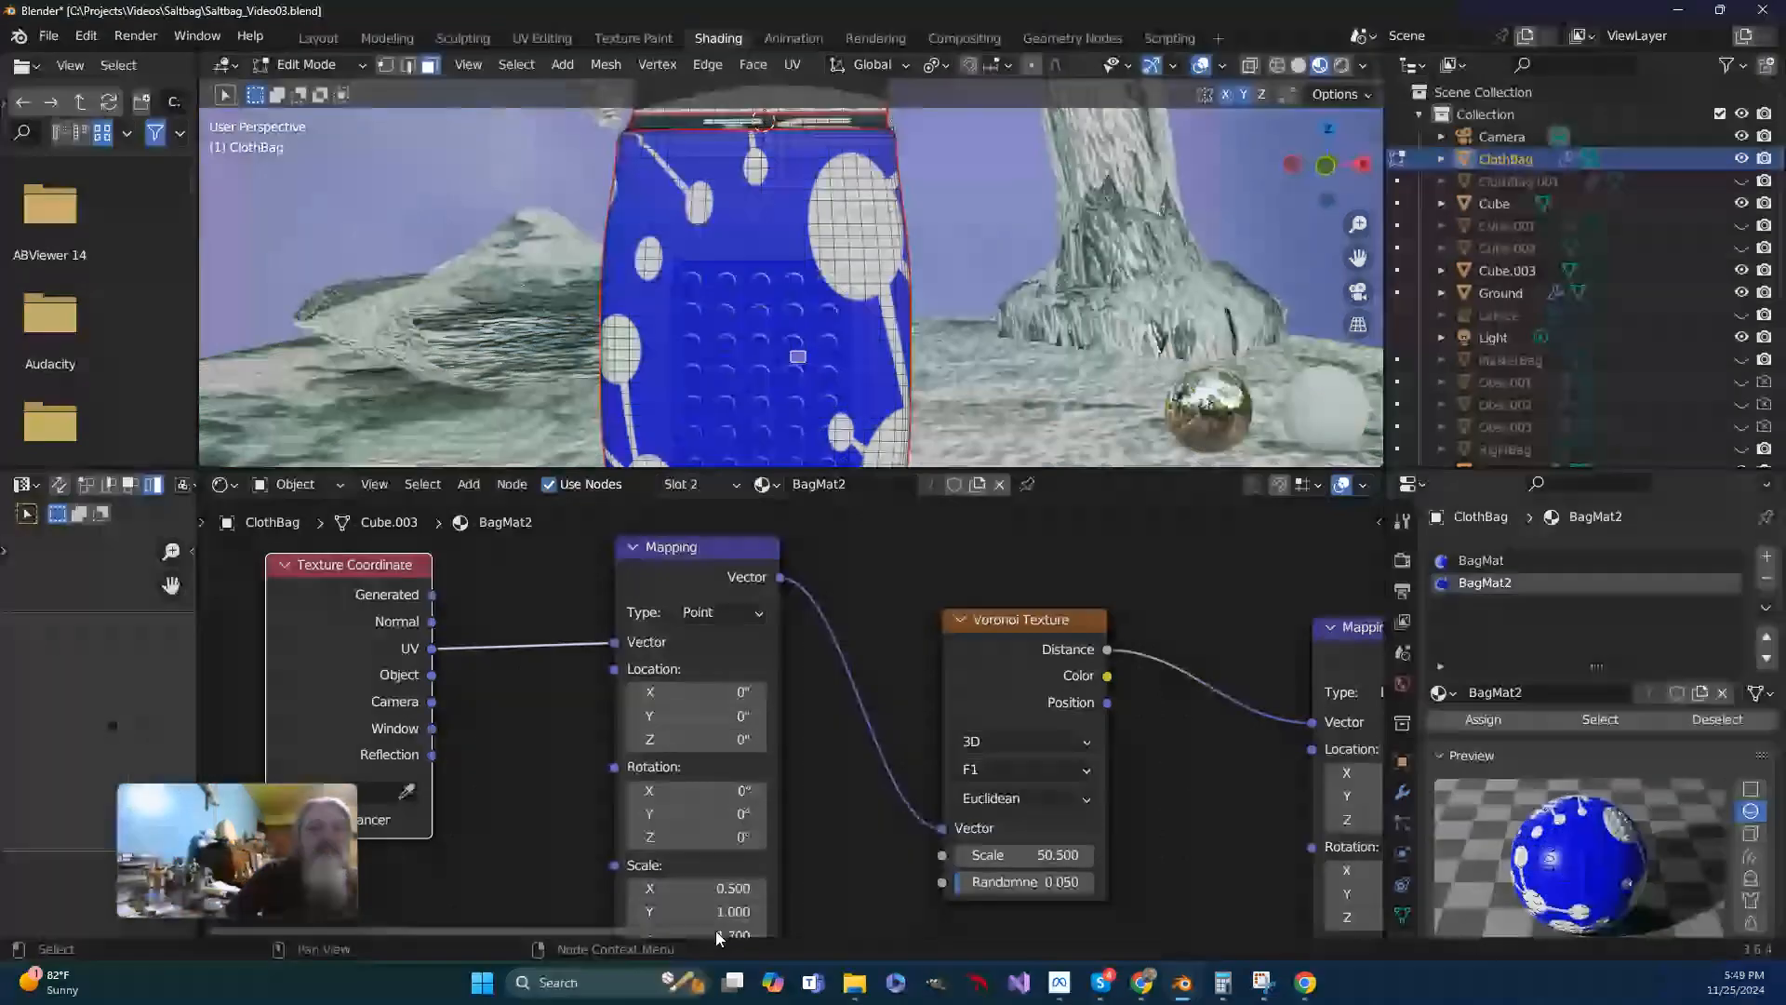
pyautogui.click(720, 908)
pyautogui.write('.5')
pyautogui.press('Return')
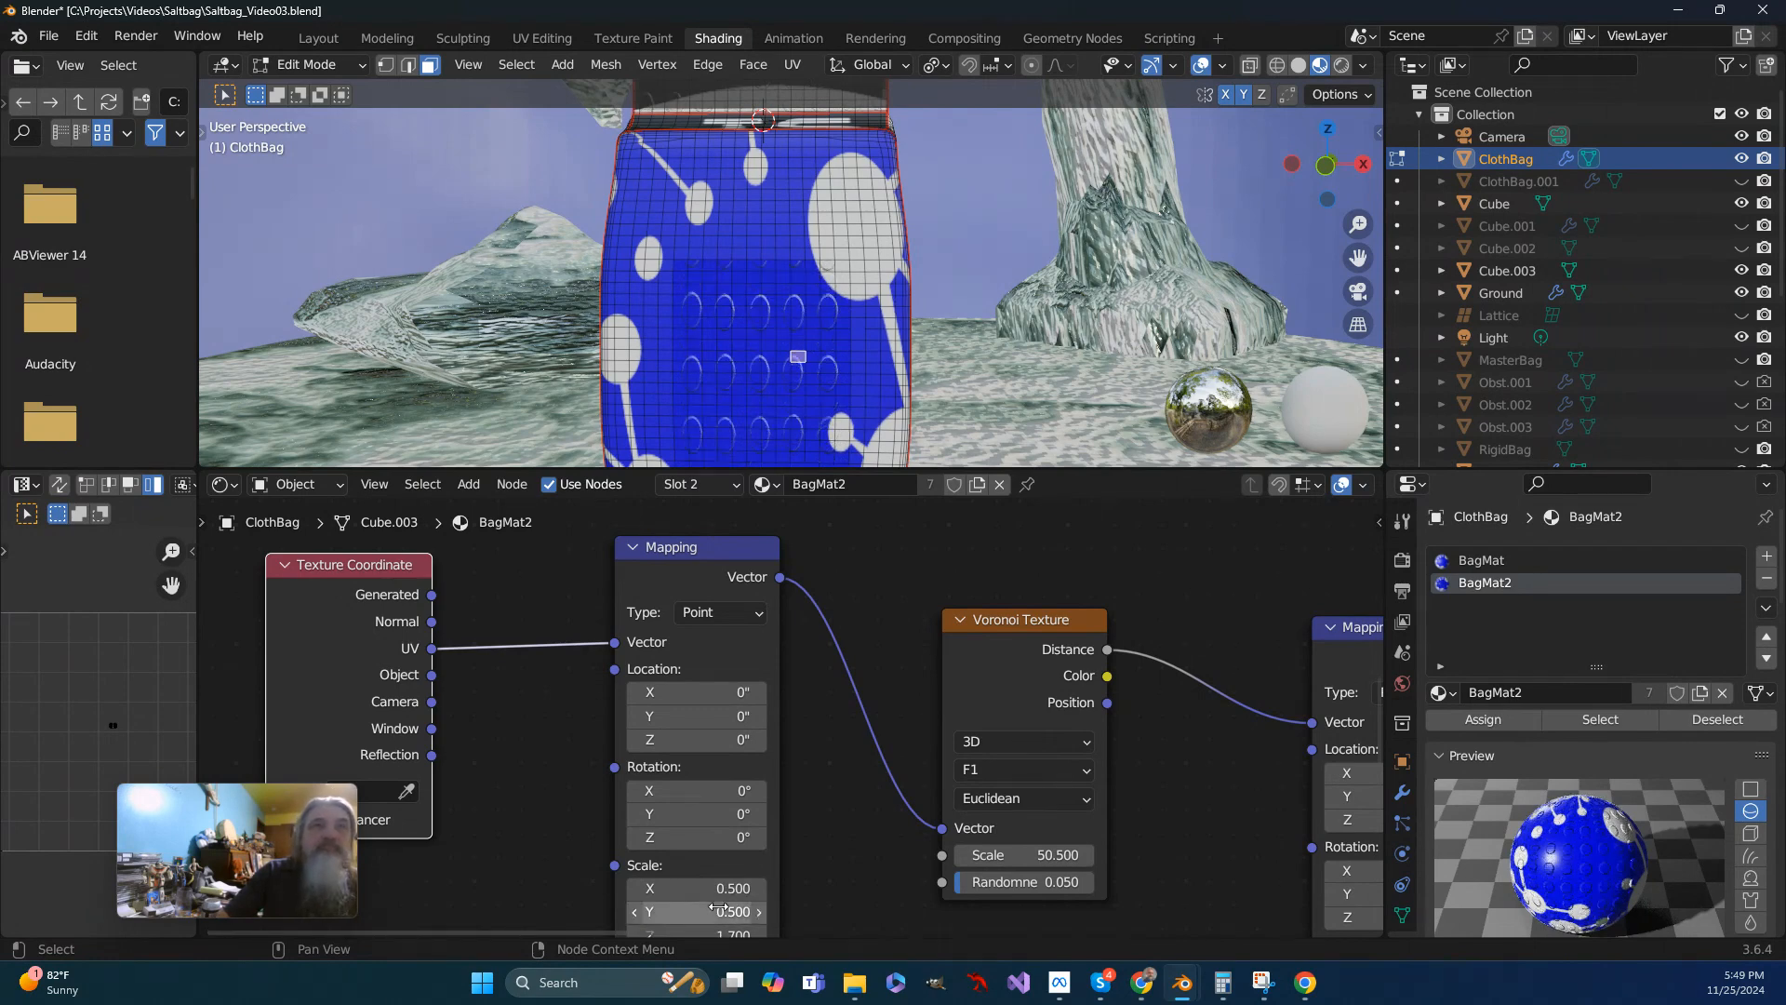
pyautogui.click(720, 911)
pyautogui.write('.4')
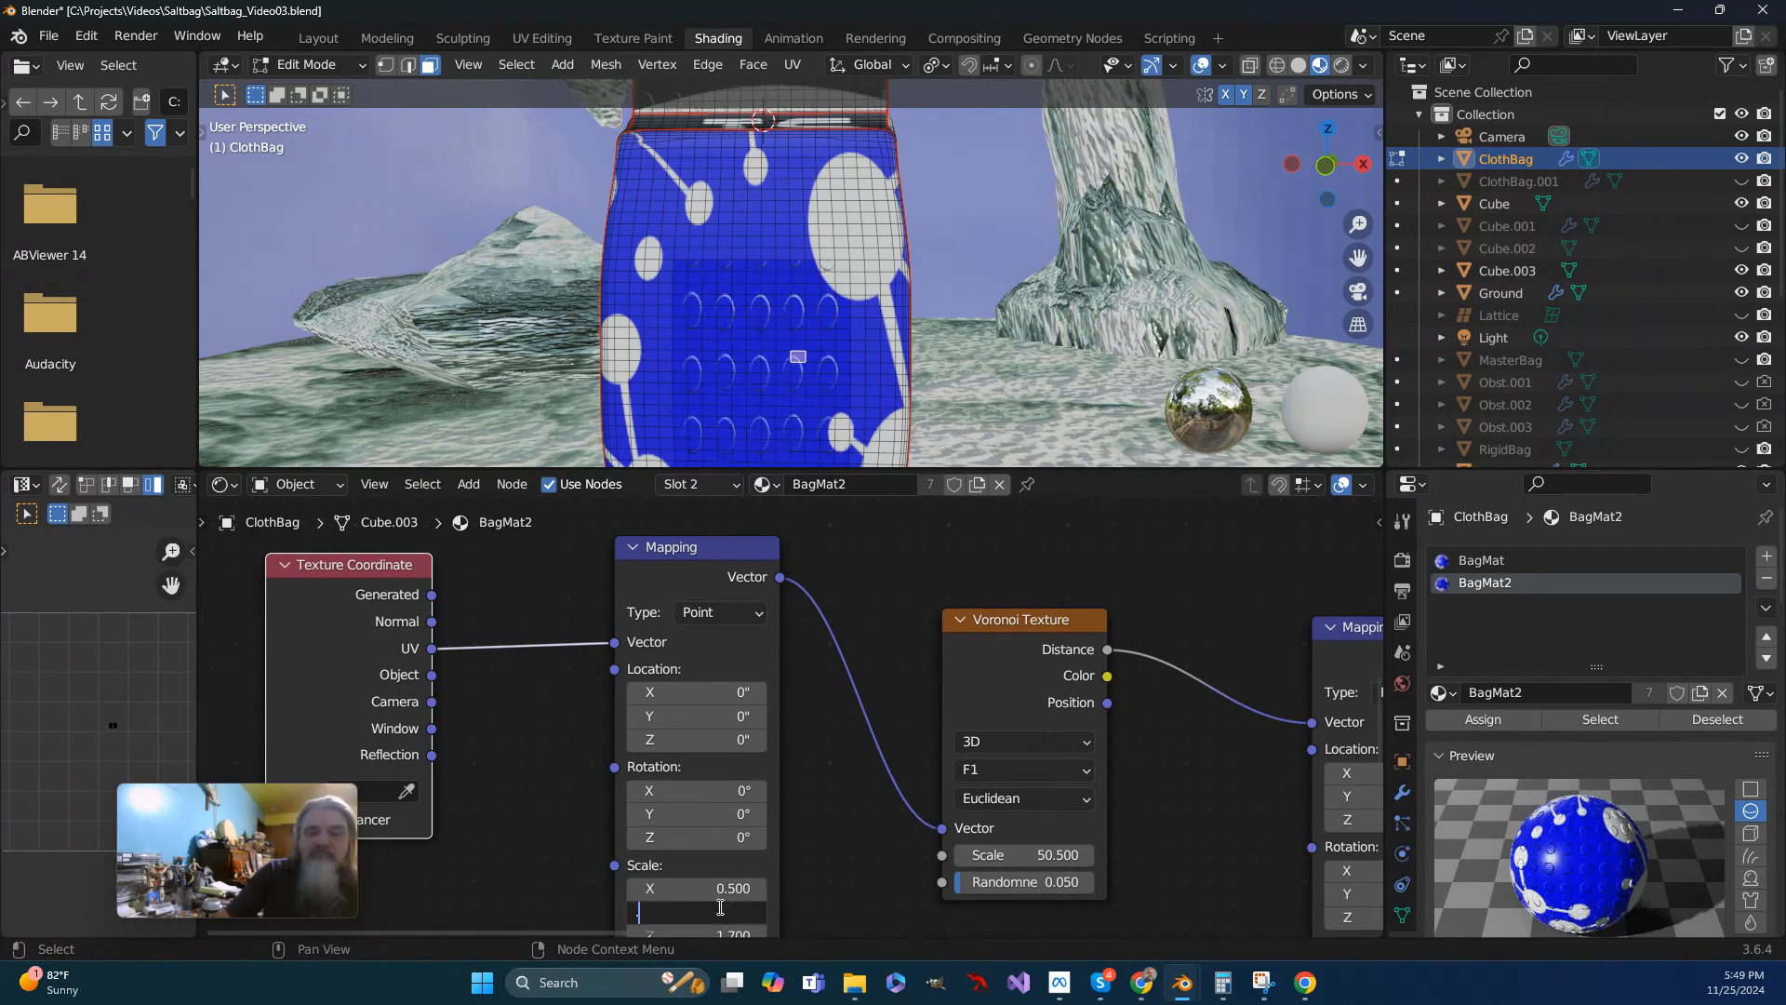
pyautogui.press('Return')
# - Set the Z scale of the Mapping node before the Voronoi Texture to 0.25
pyautogui.click(597, 723)
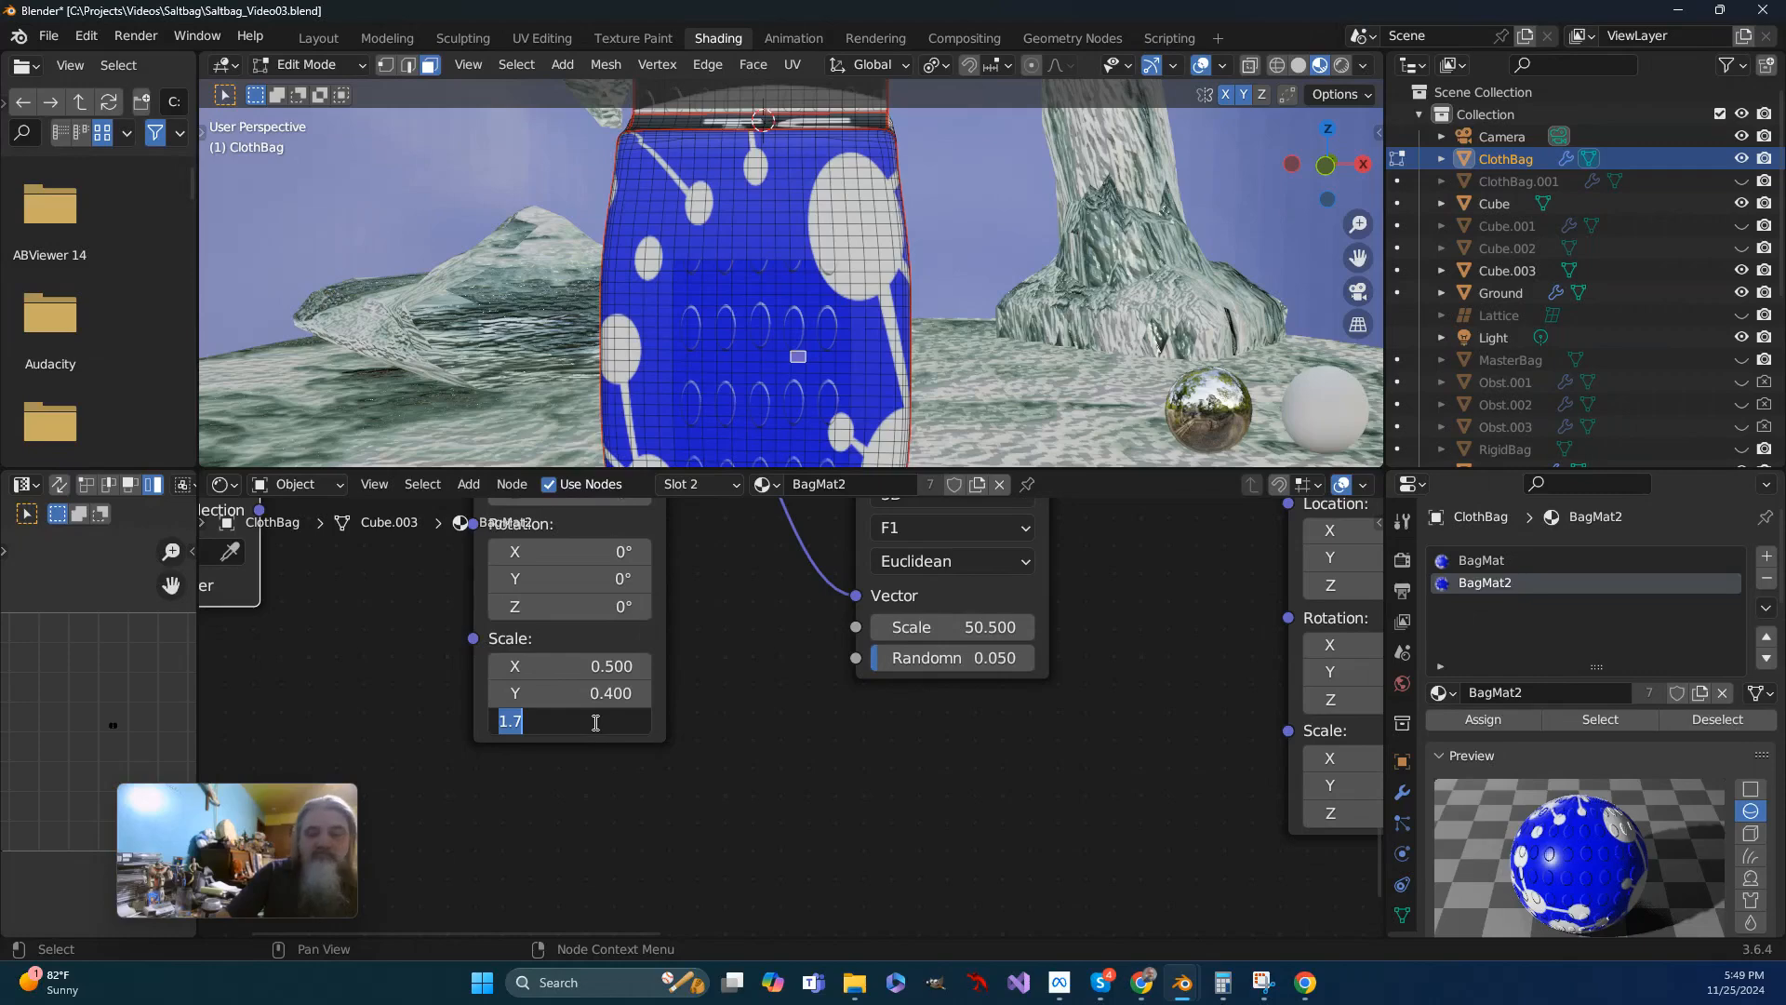
pyautogui.write('.5')
pyautogui.press('Return')
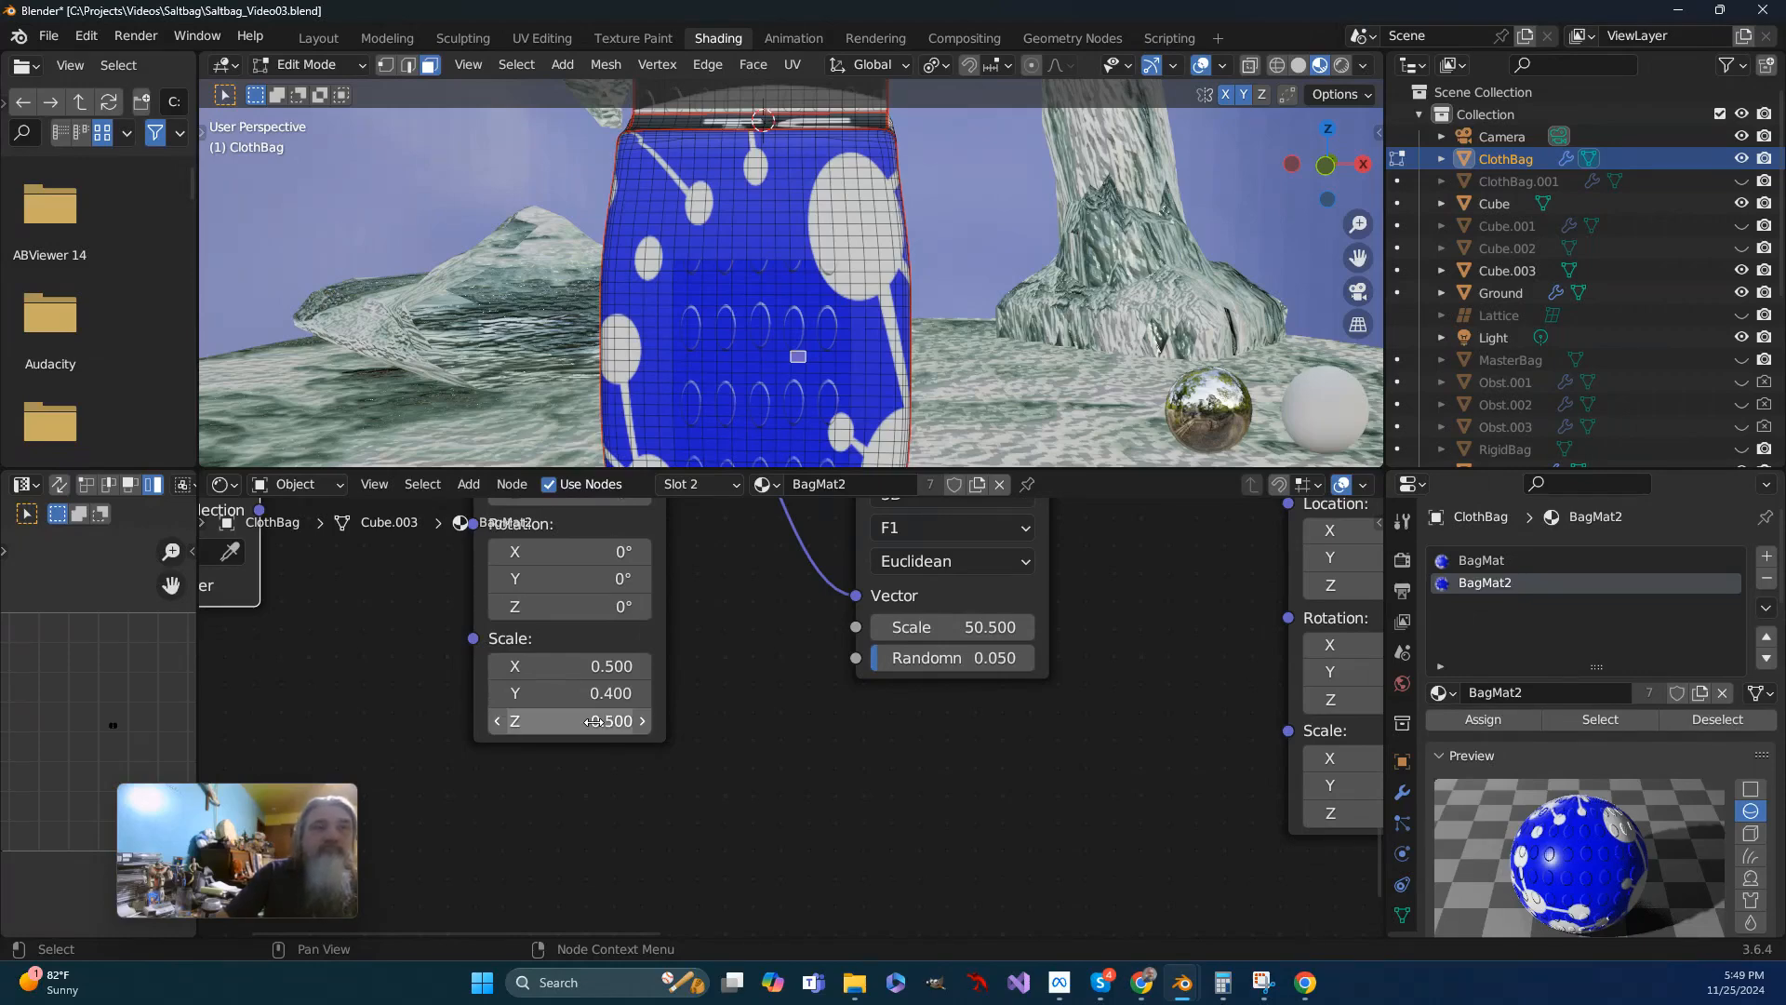
pyautogui.click(595, 722)
pyautogui.write('.25')
pyautogui.press('Return')
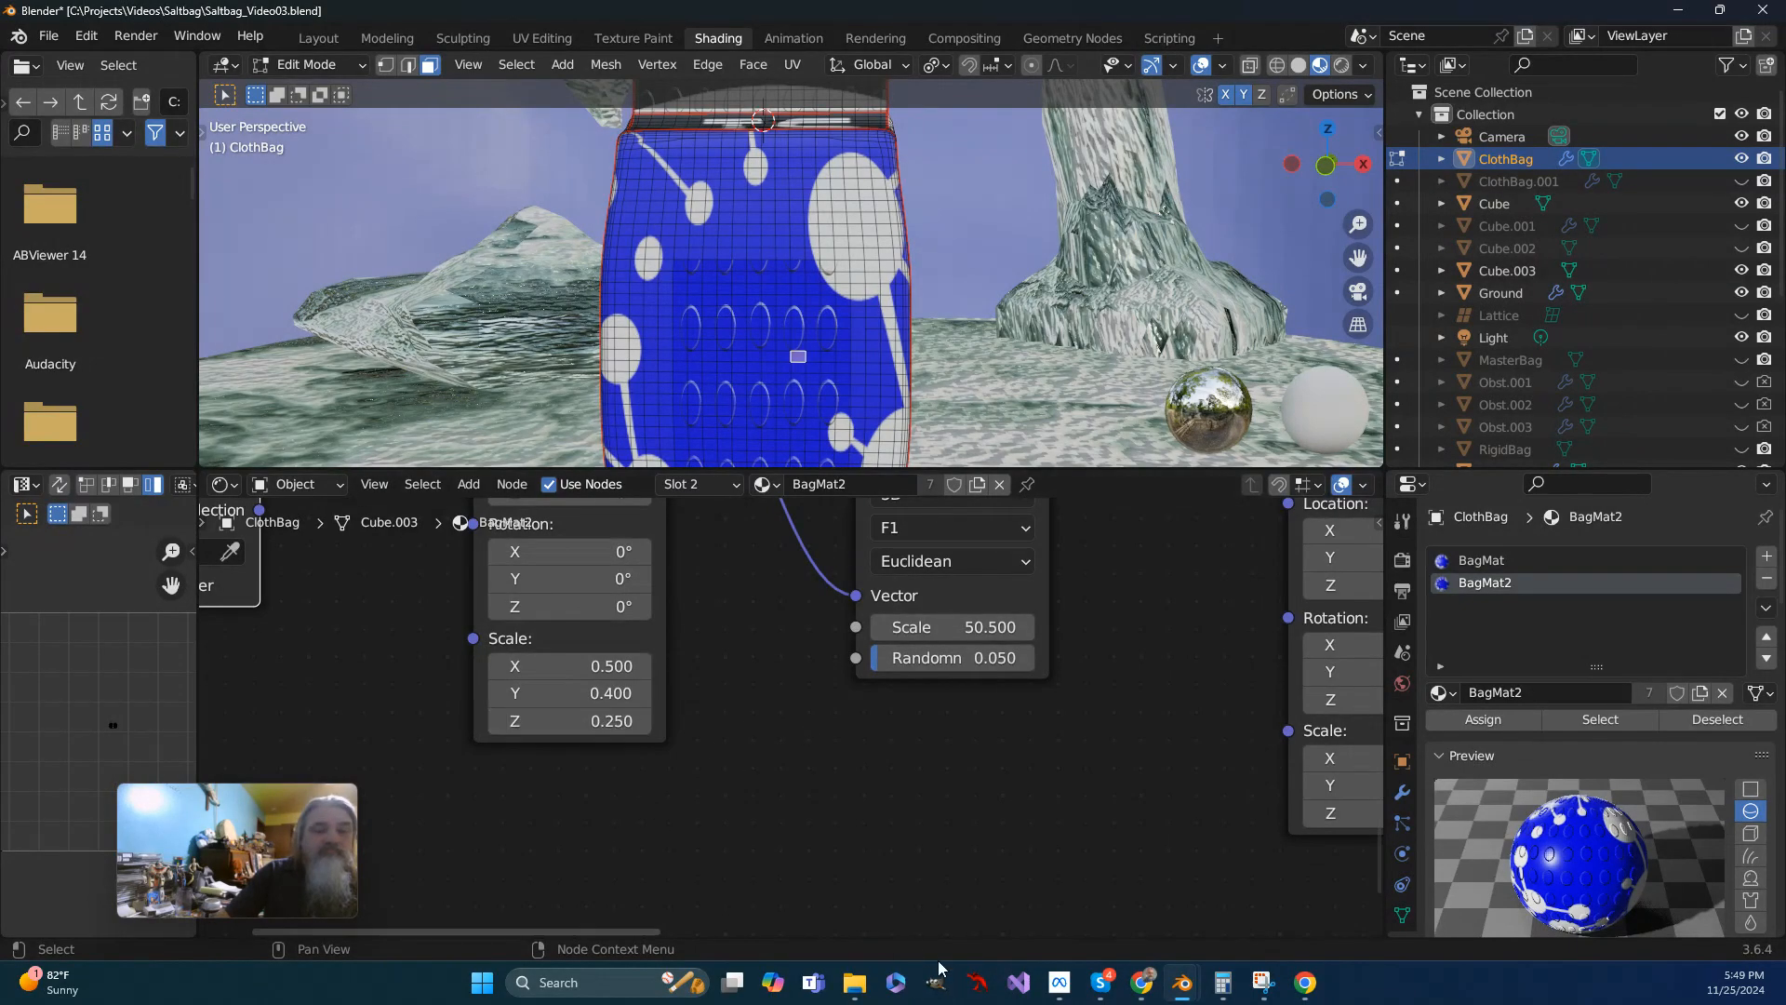
# - Change the vector type of the Mapping node before the Voronoi Texture to Texture and check the dots on the bag
pyautogui.scroll(-2, 763, 726)
pyautogui.moveTo(766, 721); pyautogui.dragTo(779, 849, button='middle')
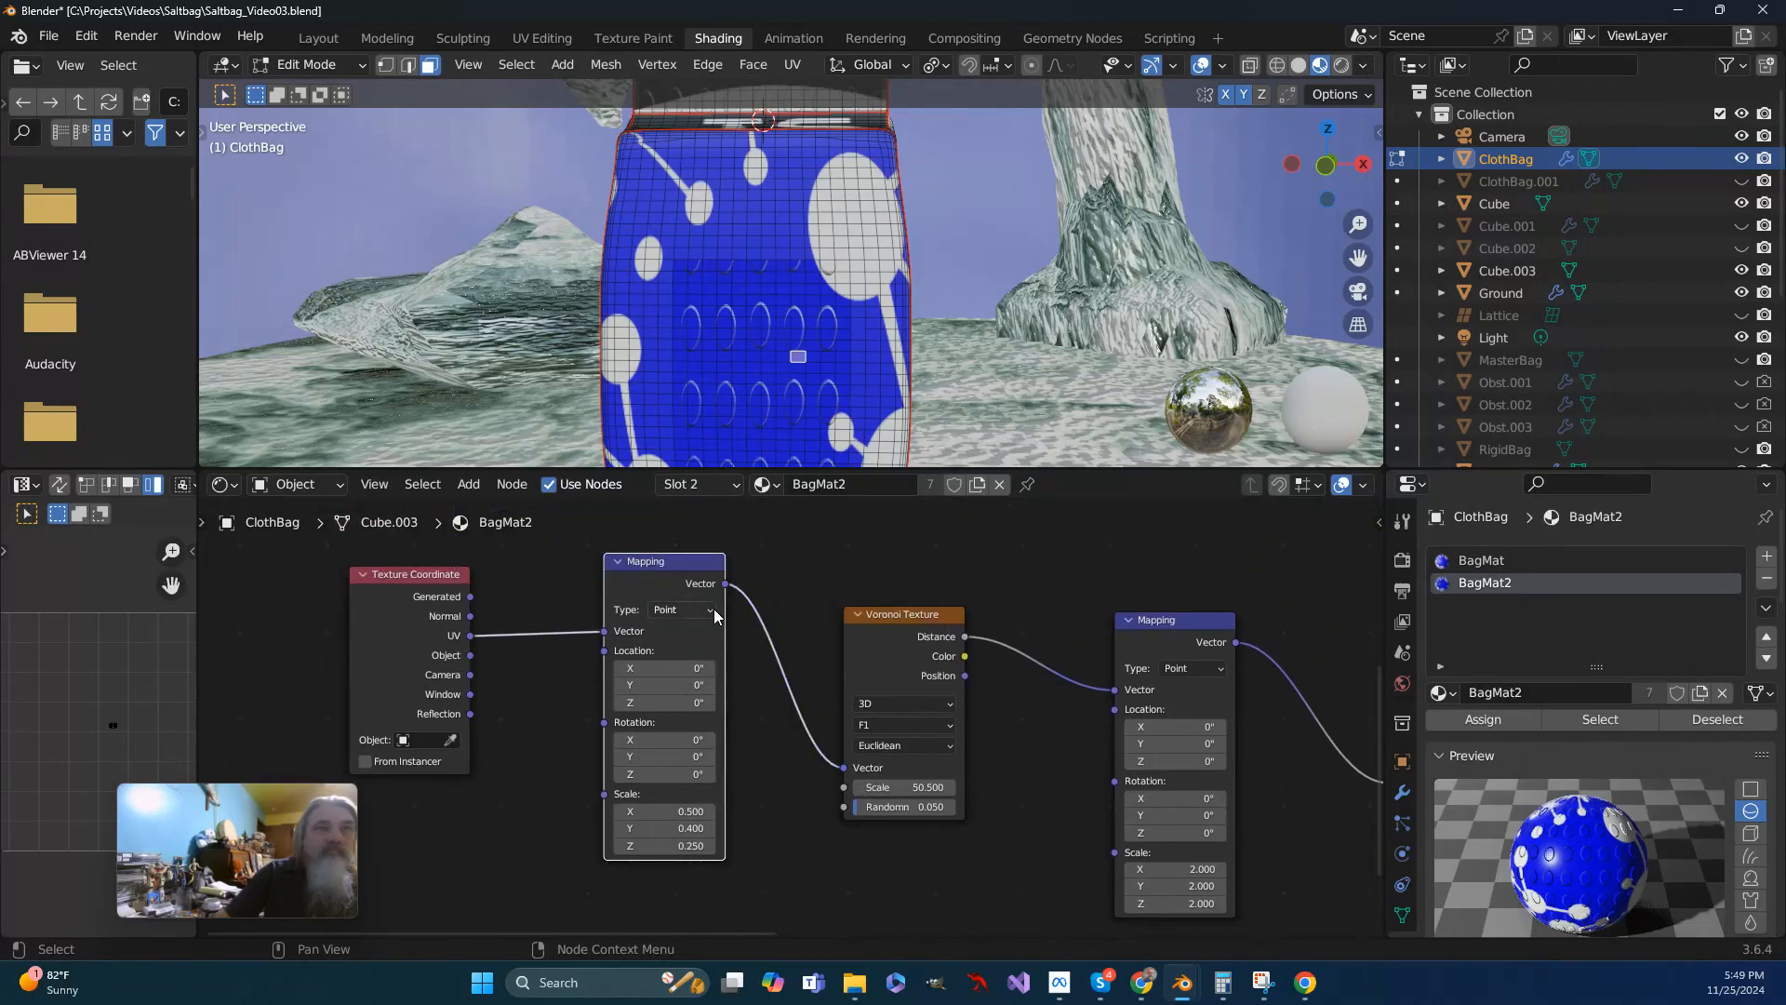
pyautogui.click(712, 610)
pyautogui.click(673, 648)
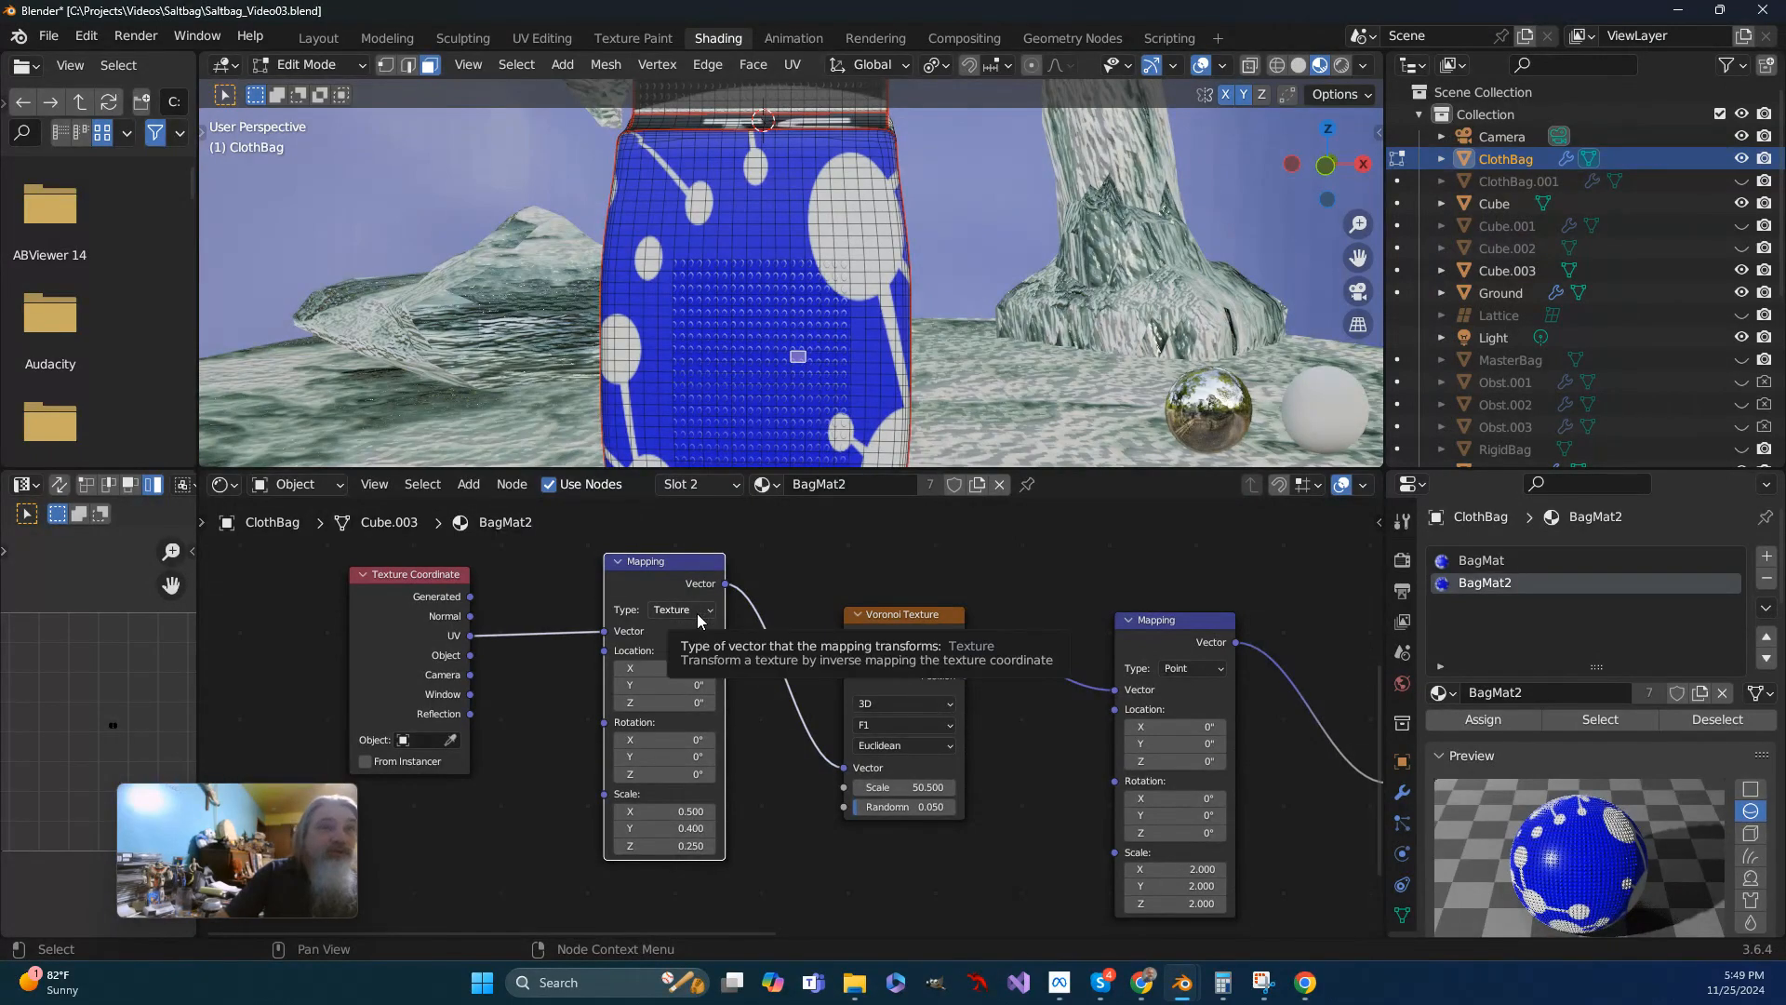
pyautogui.scroll(3, 780, 383)
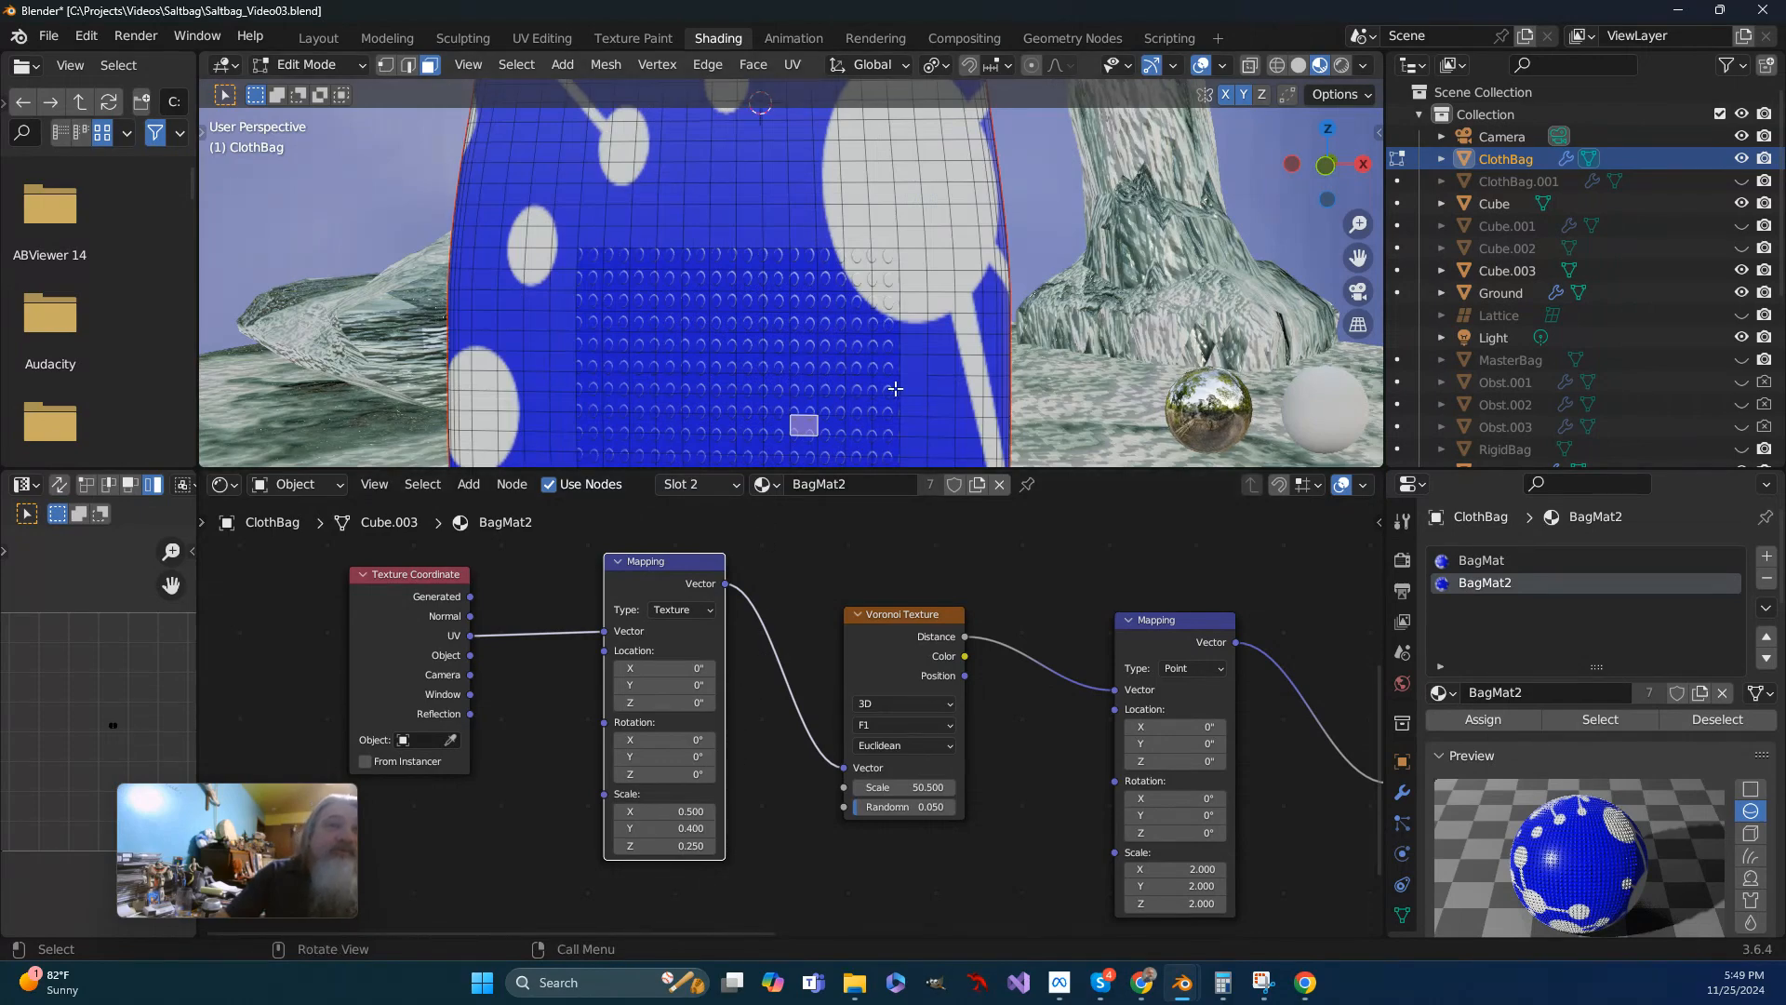
pyautogui.scroll(-1, 883, 385)
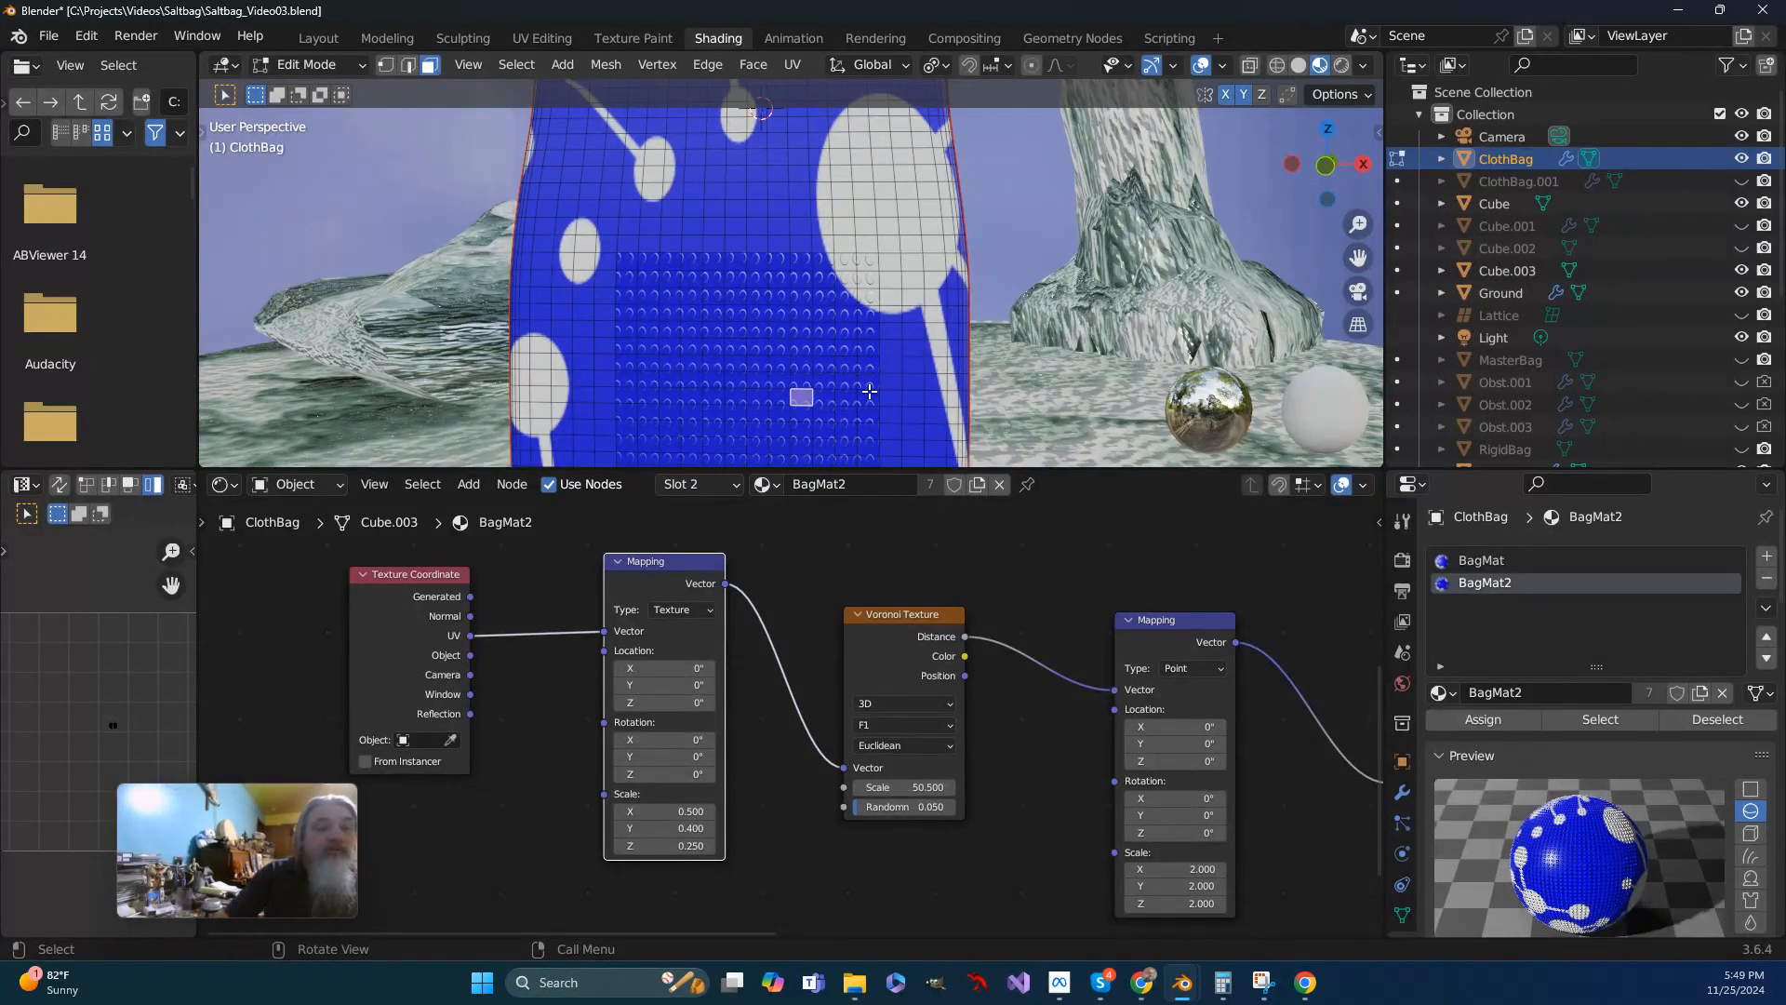
# - Set the X scale of the Mapping node before the Voronoi Texture to 0.55, after trying 0.6
pyautogui.click(680, 812)
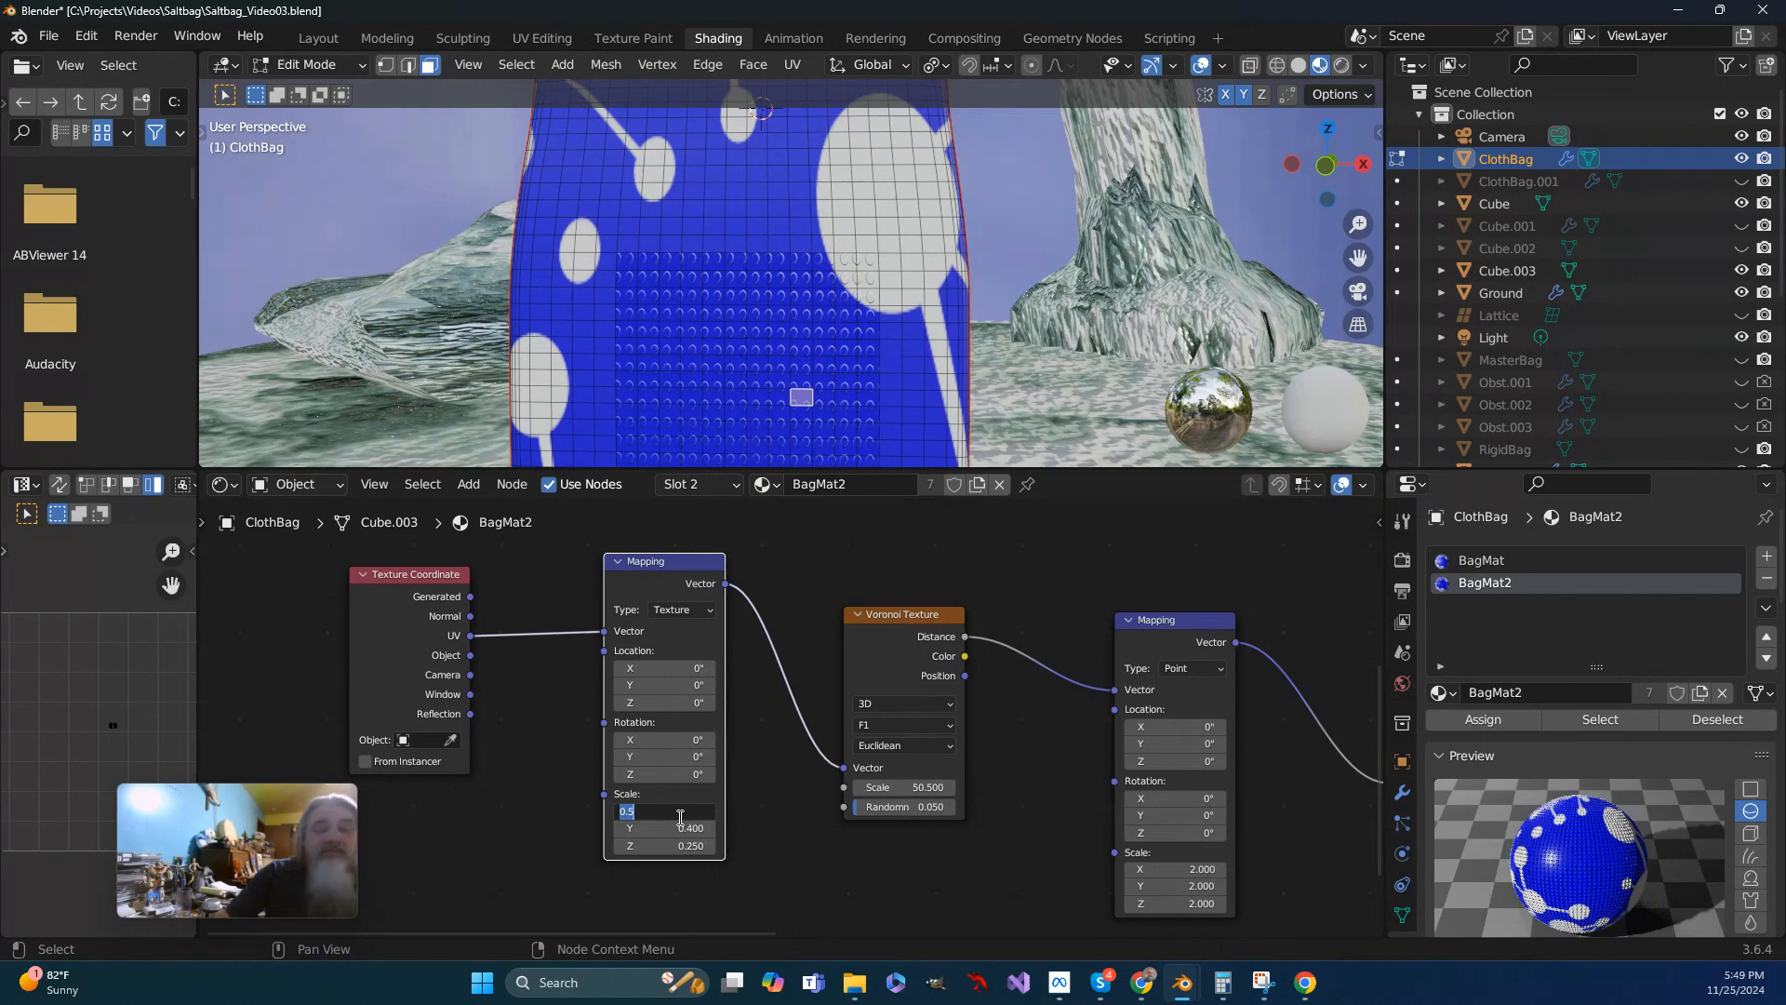
pyautogui.write('.6')
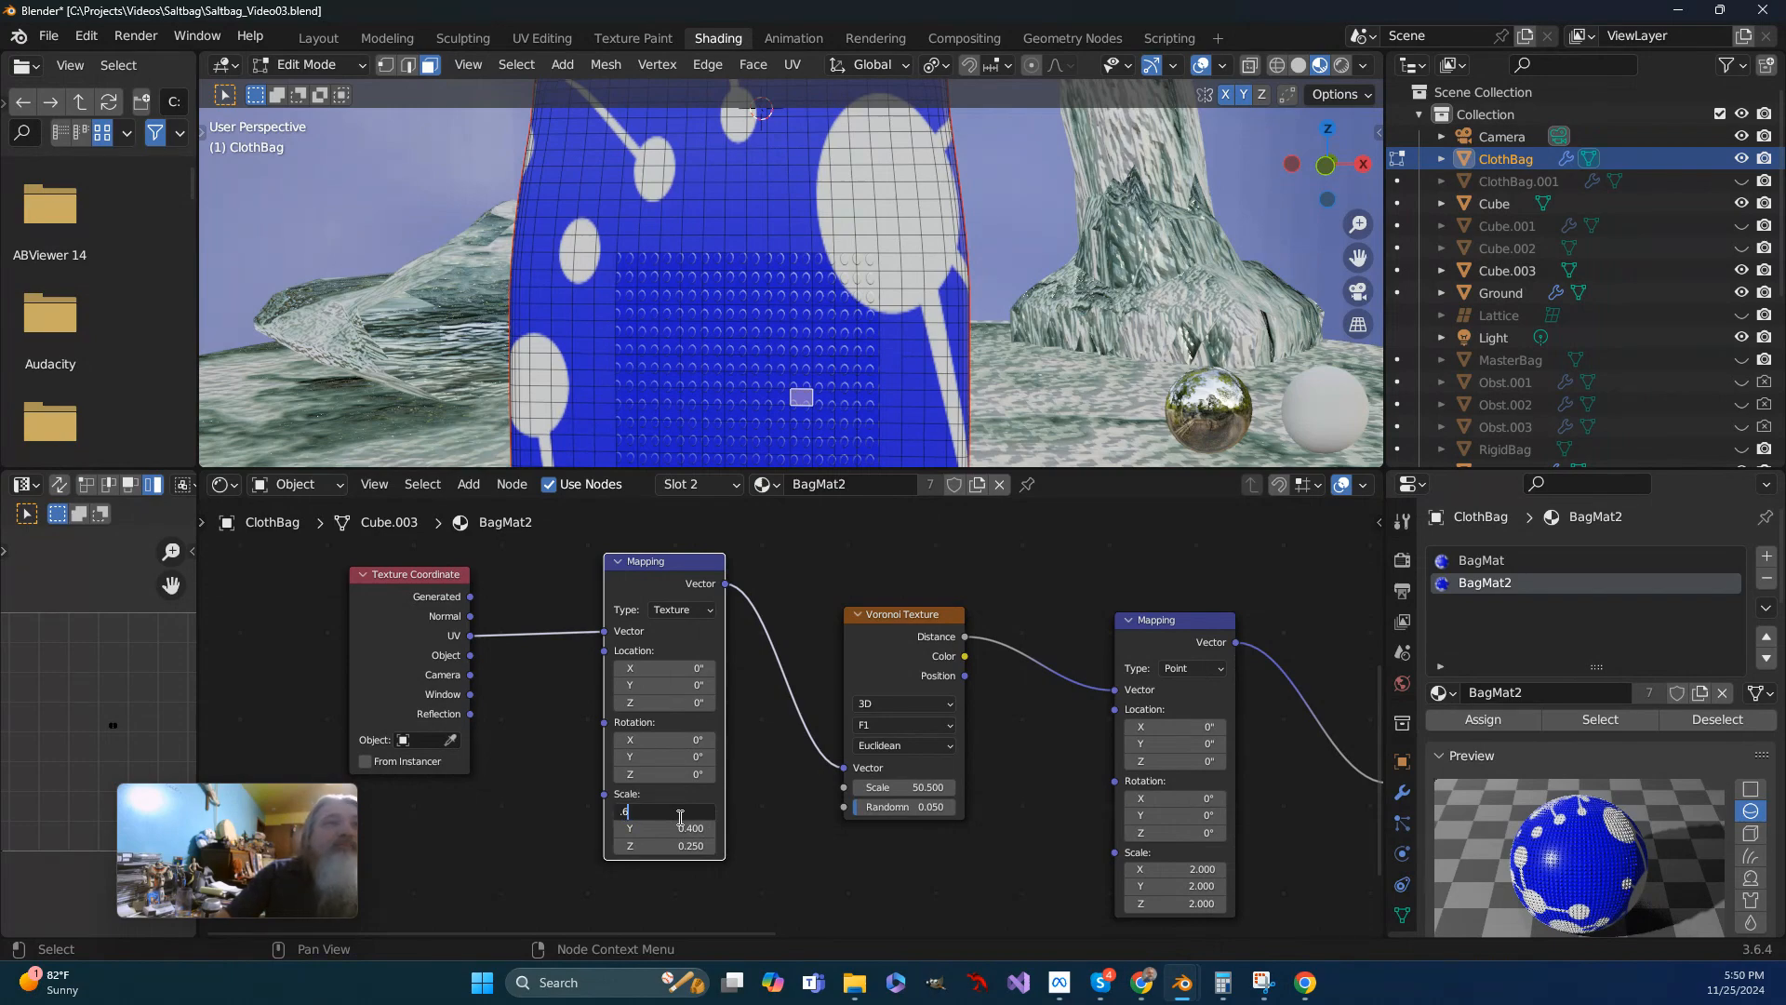
pyautogui.press('Return')
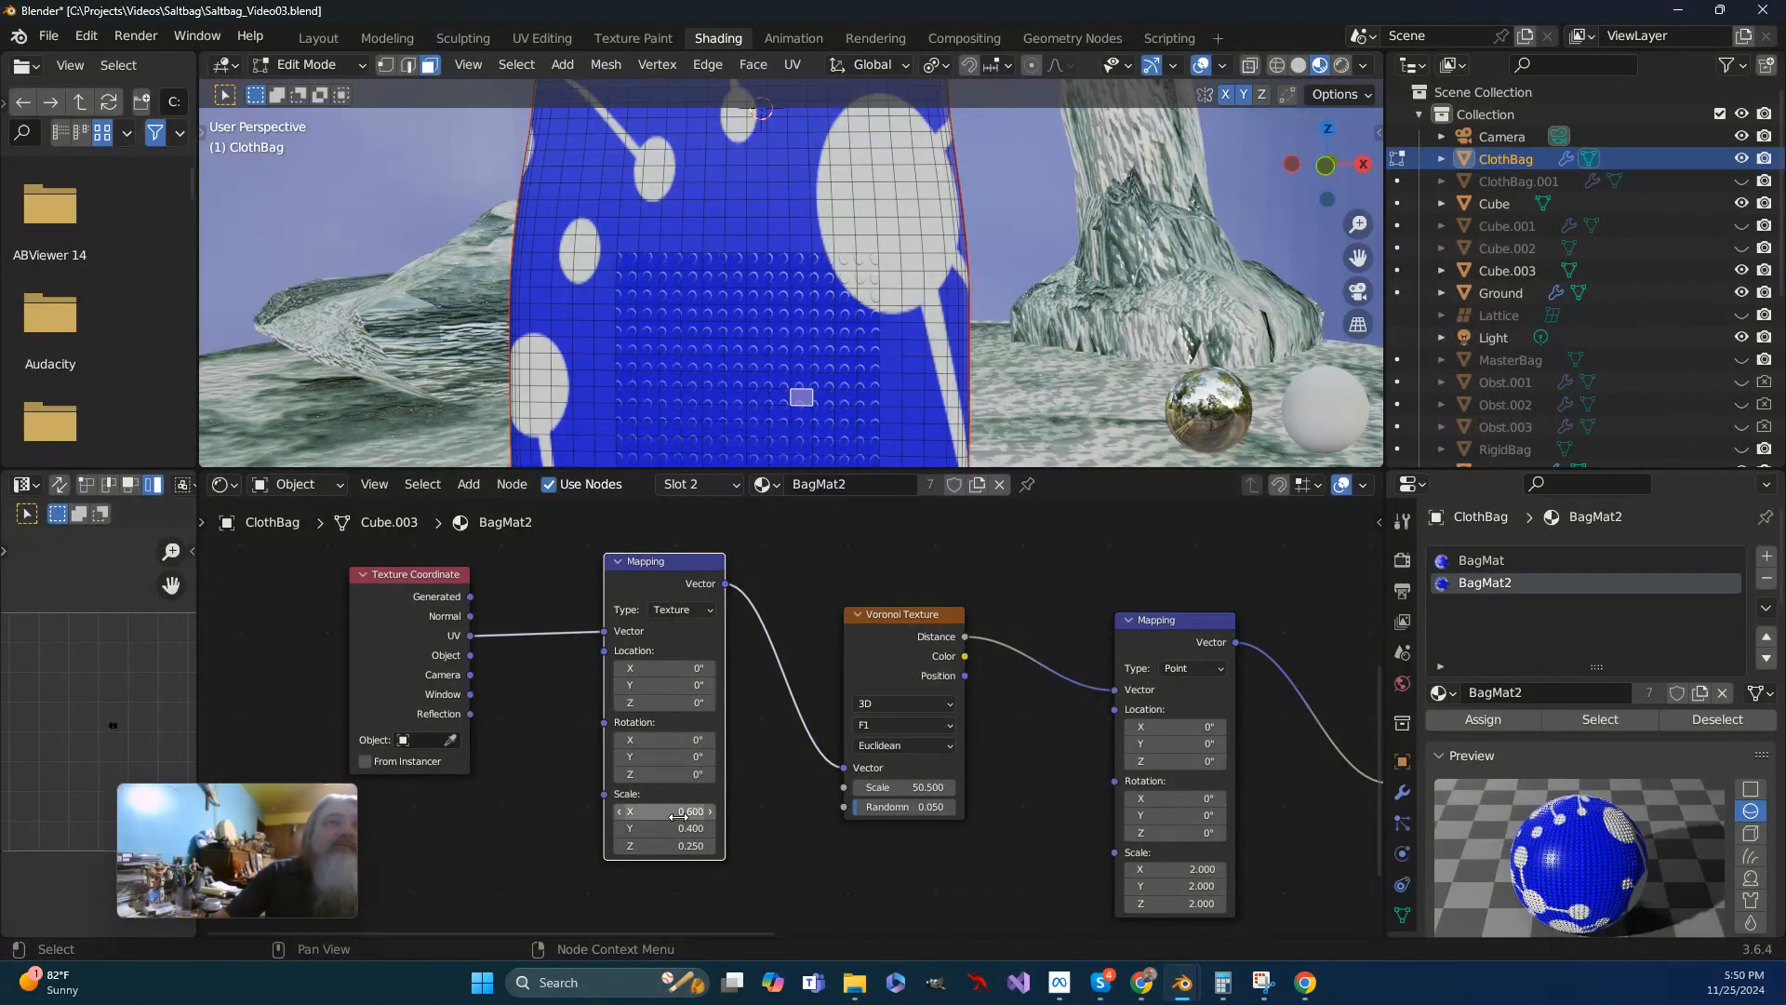
pyautogui.click(679, 813)
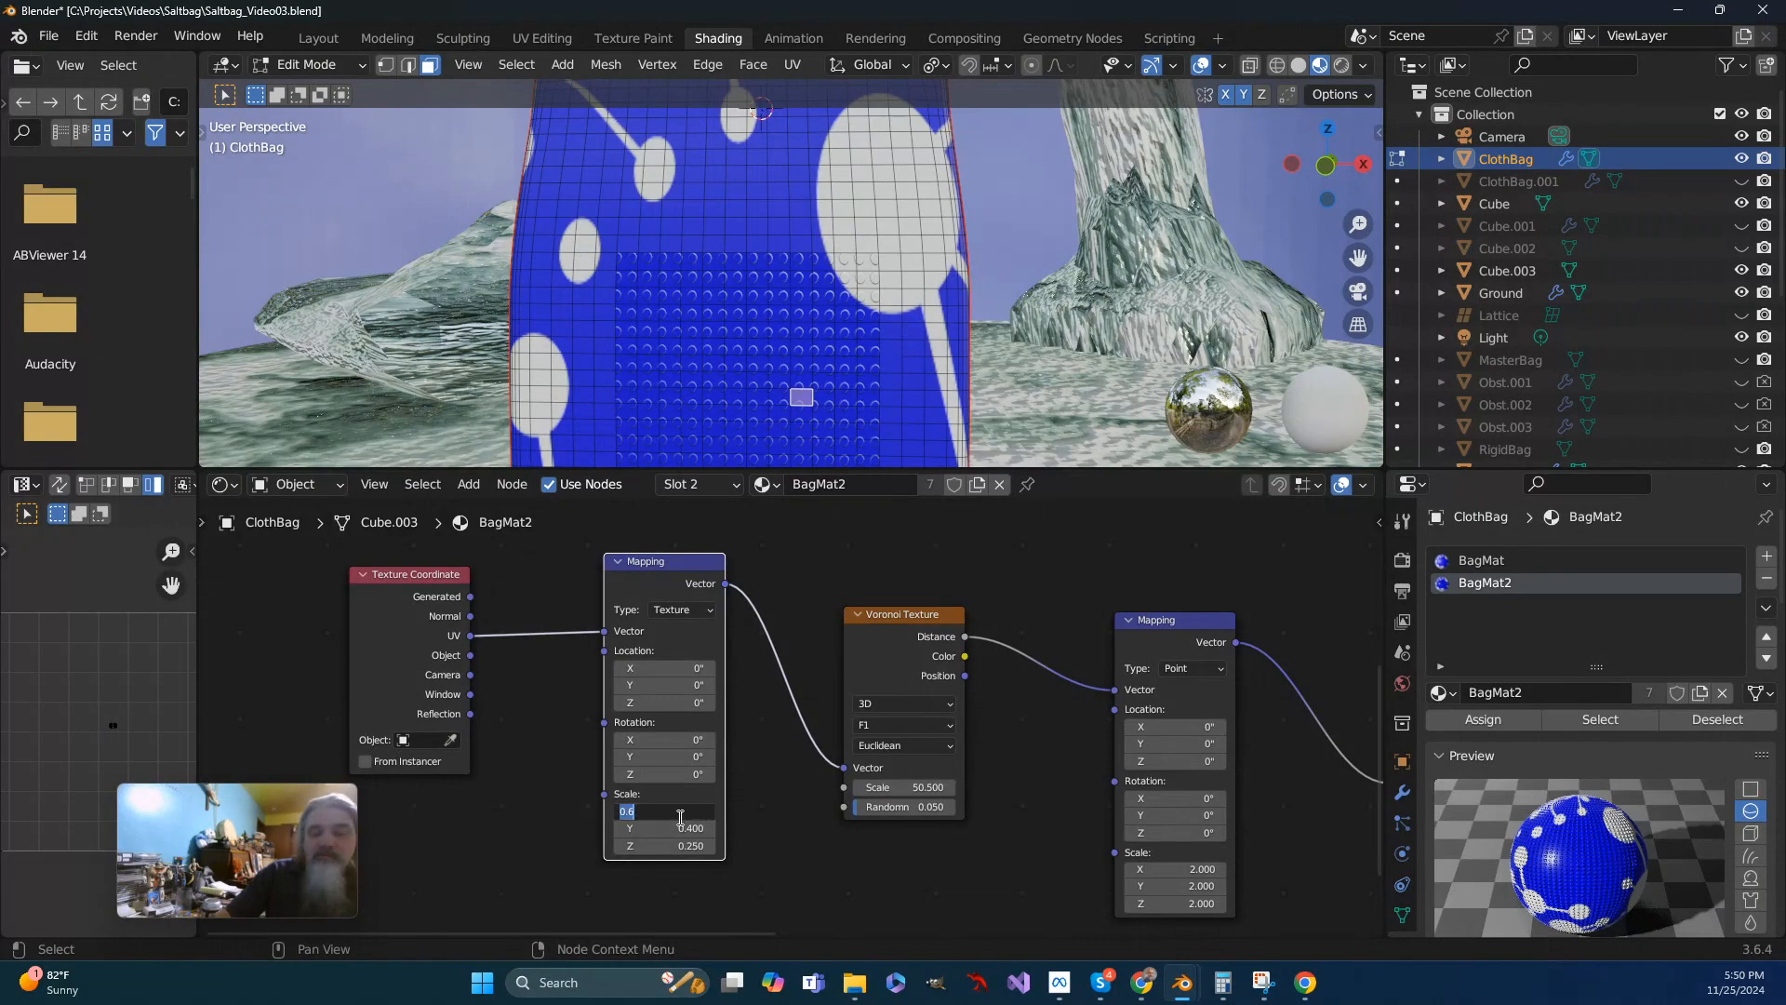
pyautogui.write('.55')
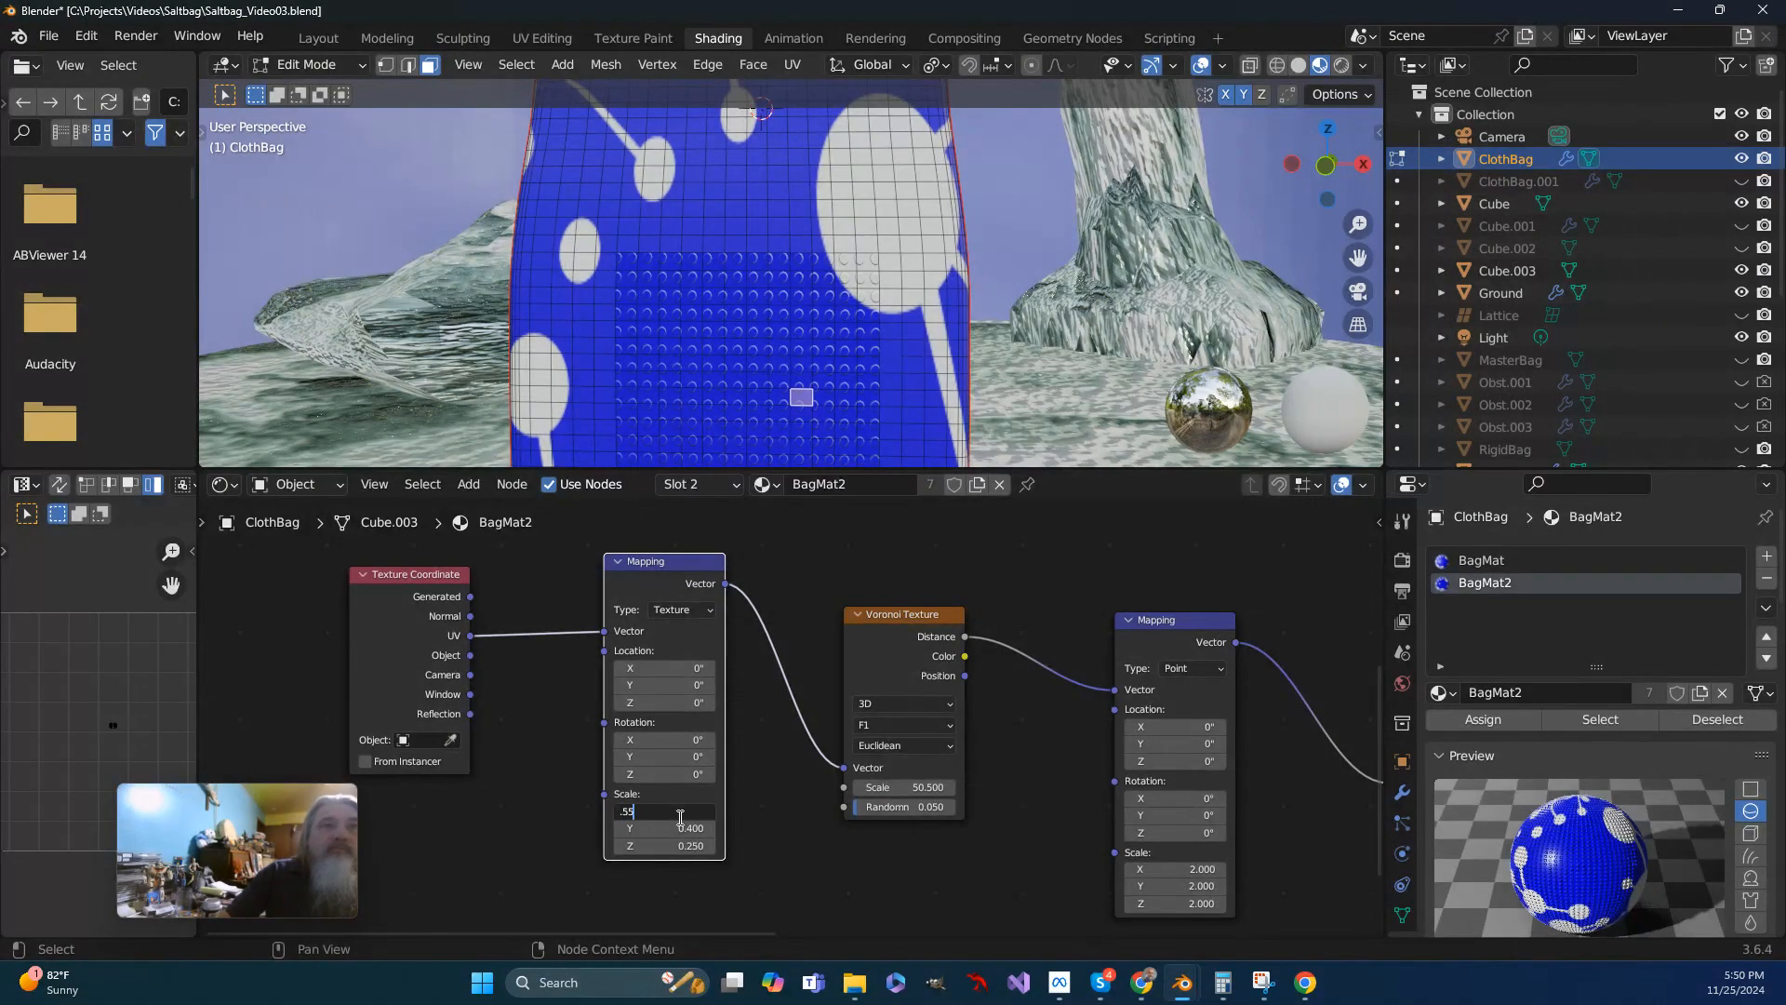
pyautogui.press('Return')
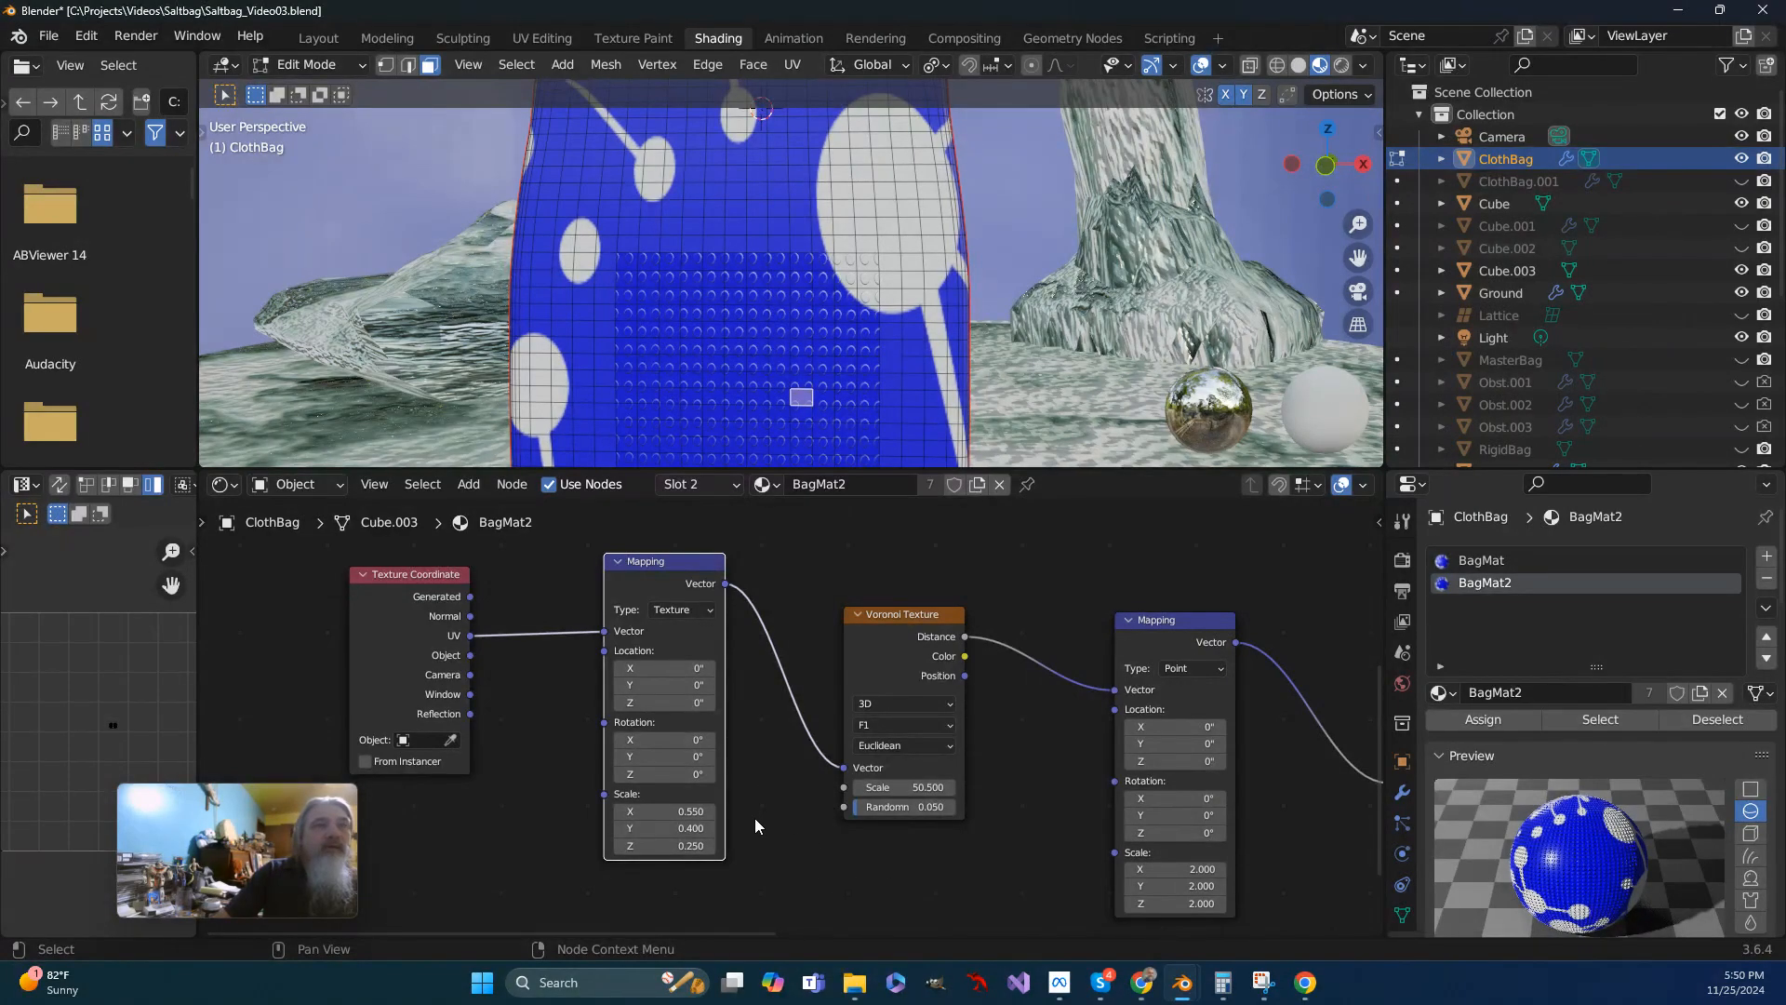
# - Rotate the Mapping node before the Voronoi Texture to 5.7° about Z
pyautogui.moveTo(649, 775); pyautogui.dragTo(693, 560)
pyautogui.moveTo(703, 556); pyautogui.dragTo(708, 556)
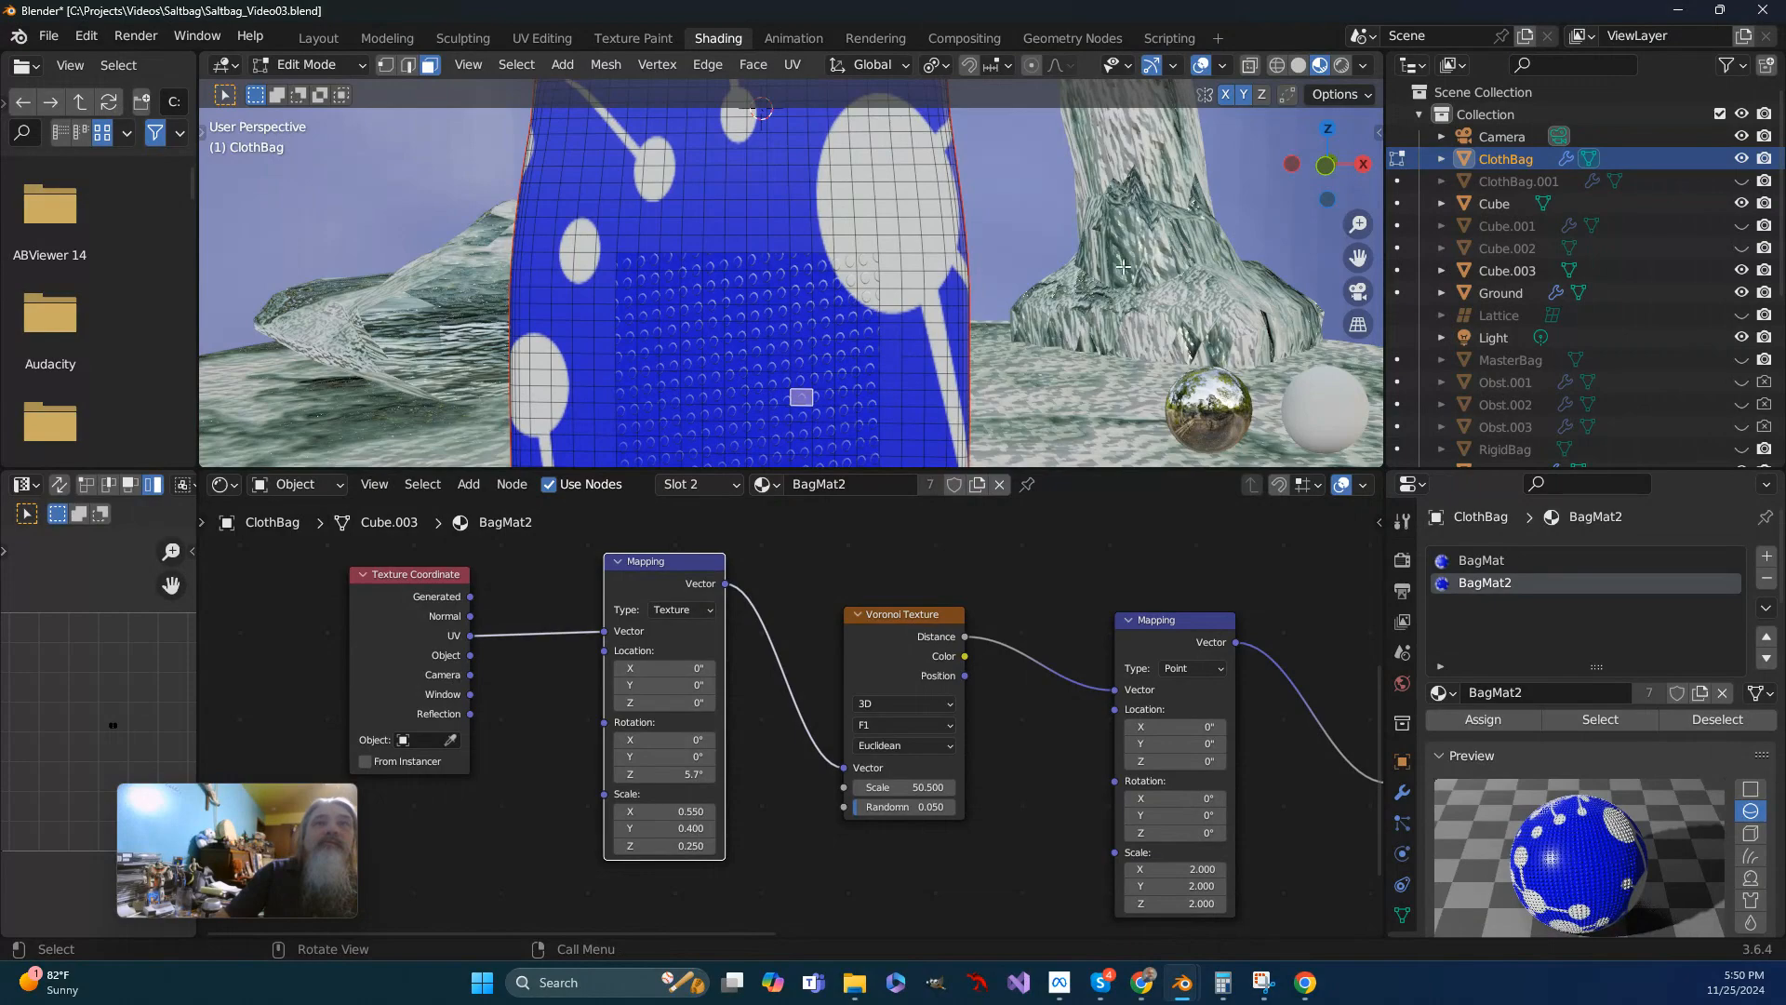
# - Examine the alignment of the dotted grip patch on the front and back of the cloth bag
pyautogui.moveTo(1359, 262); pyautogui.dragTo(279, 298)
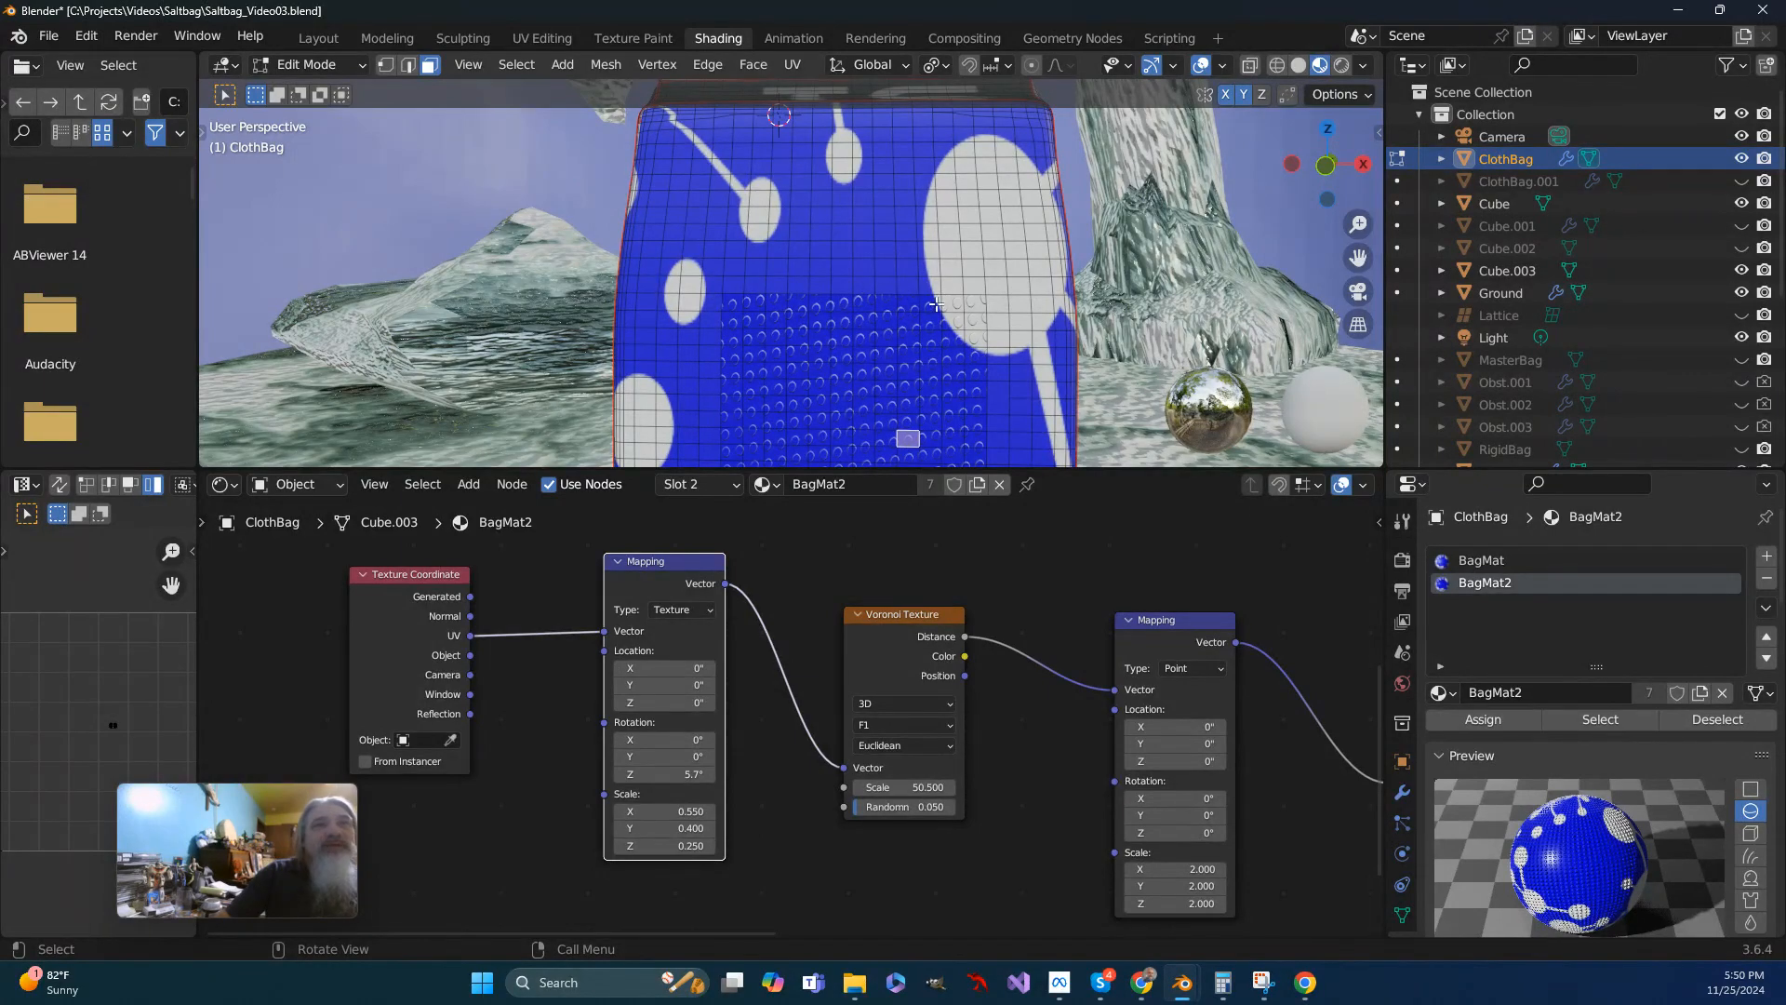
pyautogui.scroll(-2, 851, 367)
pyautogui.scroll(4, 823, 395)
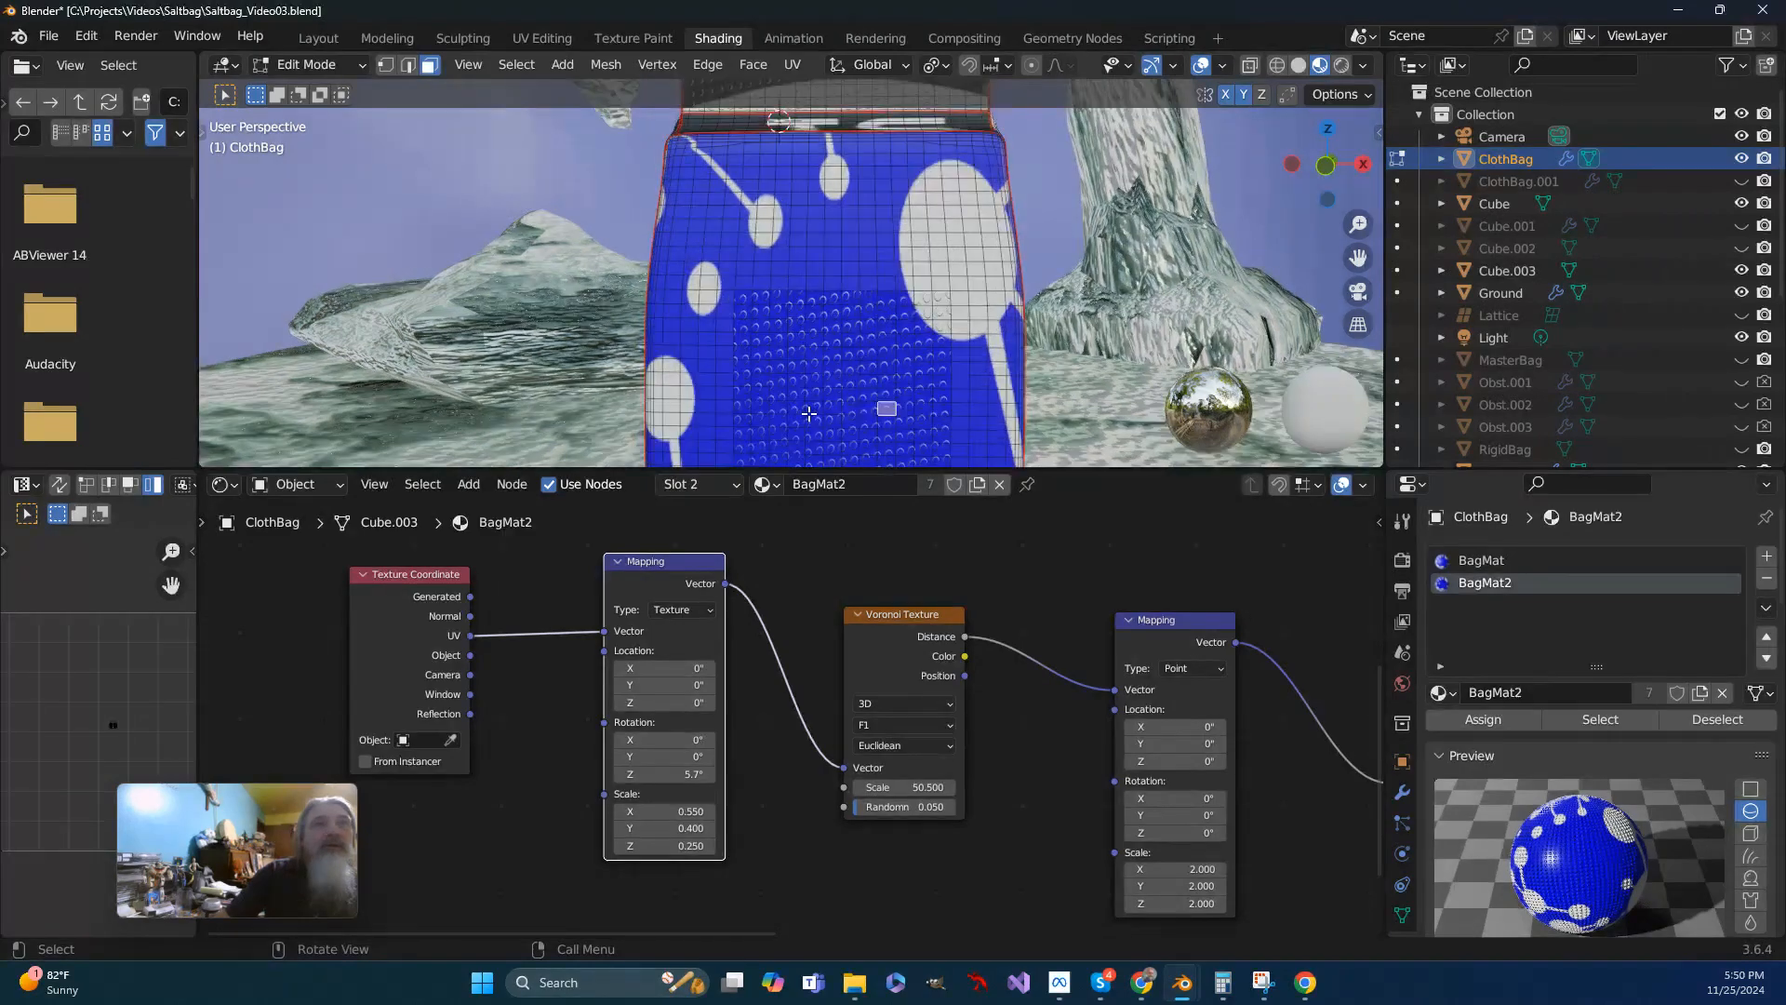
pyautogui.scroll(-5, 809, 413)
pyautogui.moveTo(809, 413); pyautogui.dragTo(1003, 307, button='middle')
pyautogui.scroll(6, 858, 281)
pyautogui.scroll(2, 858, 281)
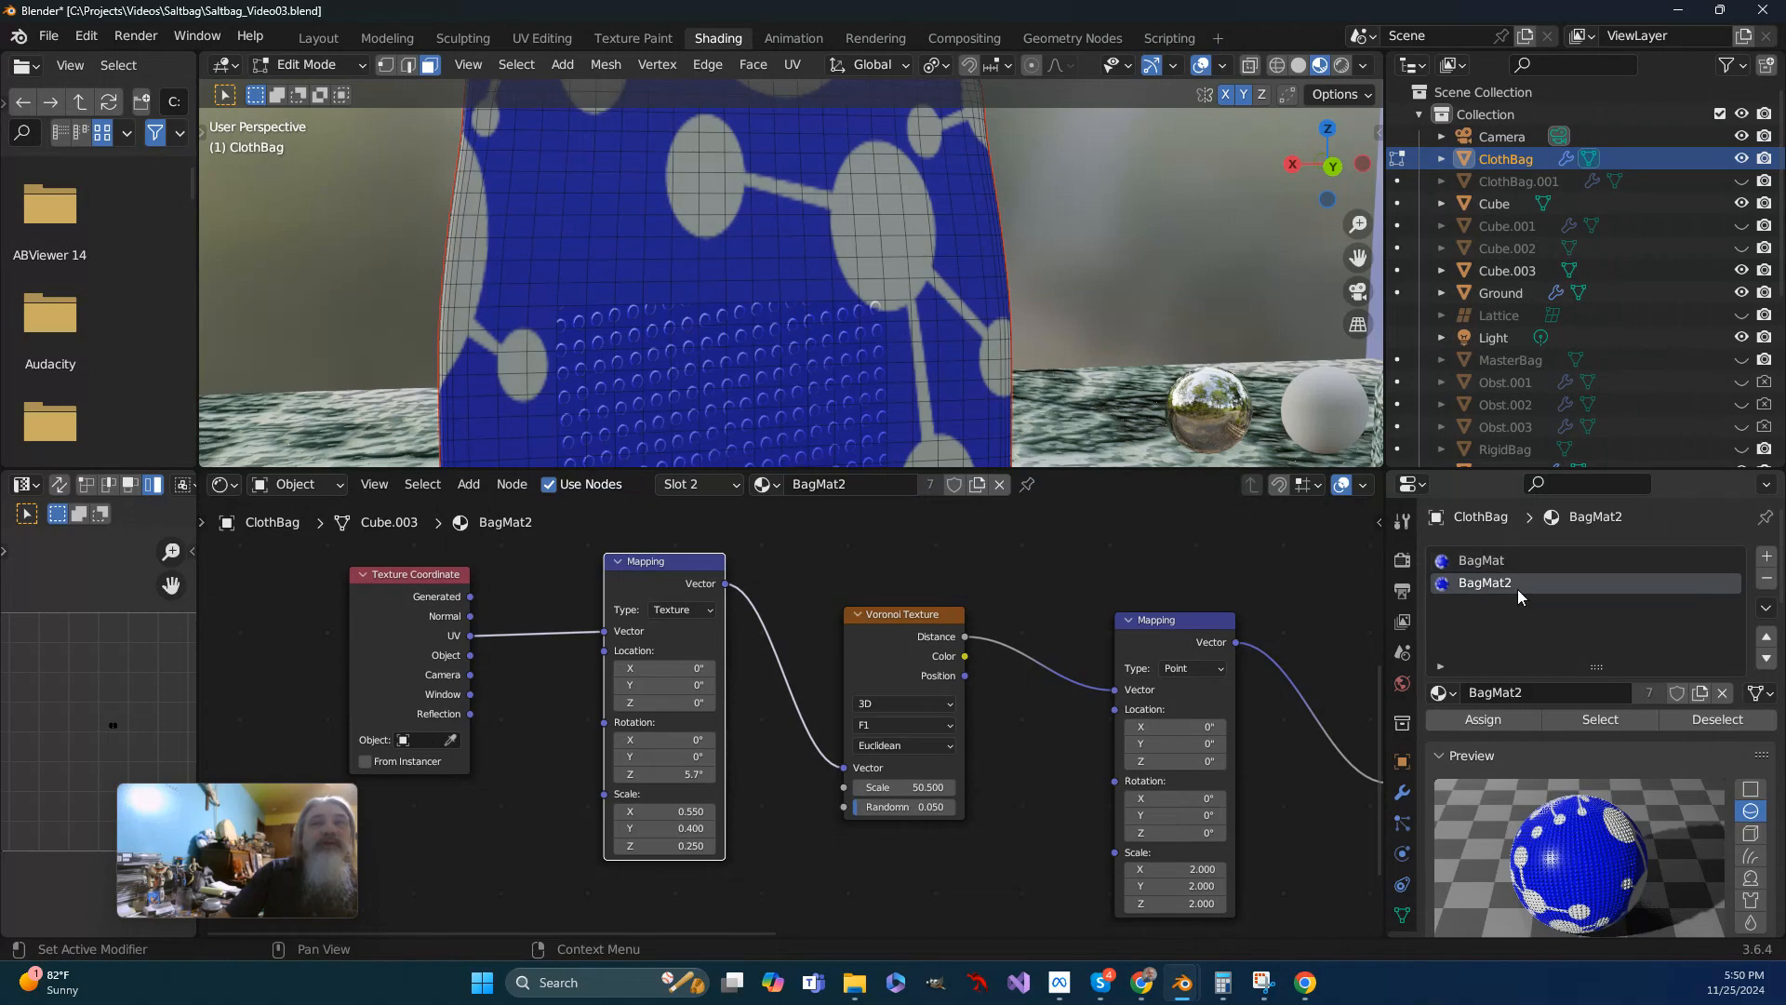
pyautogui.scroll(-3, 744, 346)
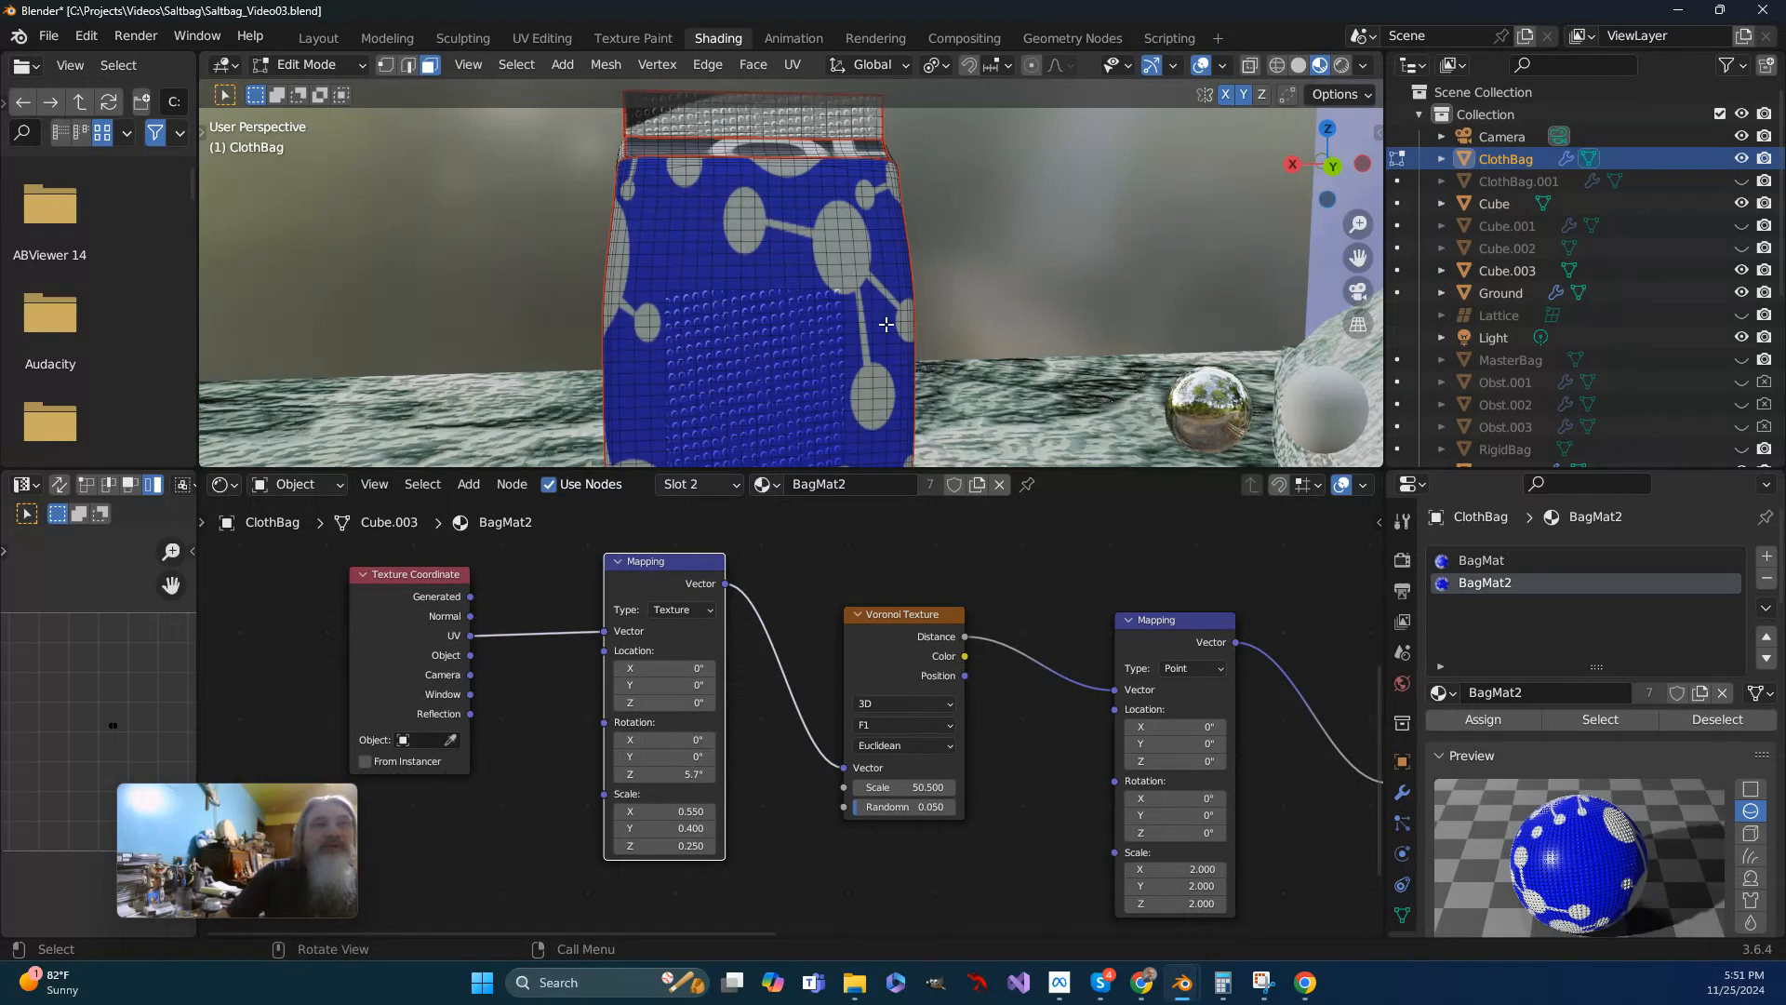
pyautogui.moveTo(957, 338); pyautogui.dragTo(844, 416, button='middle')
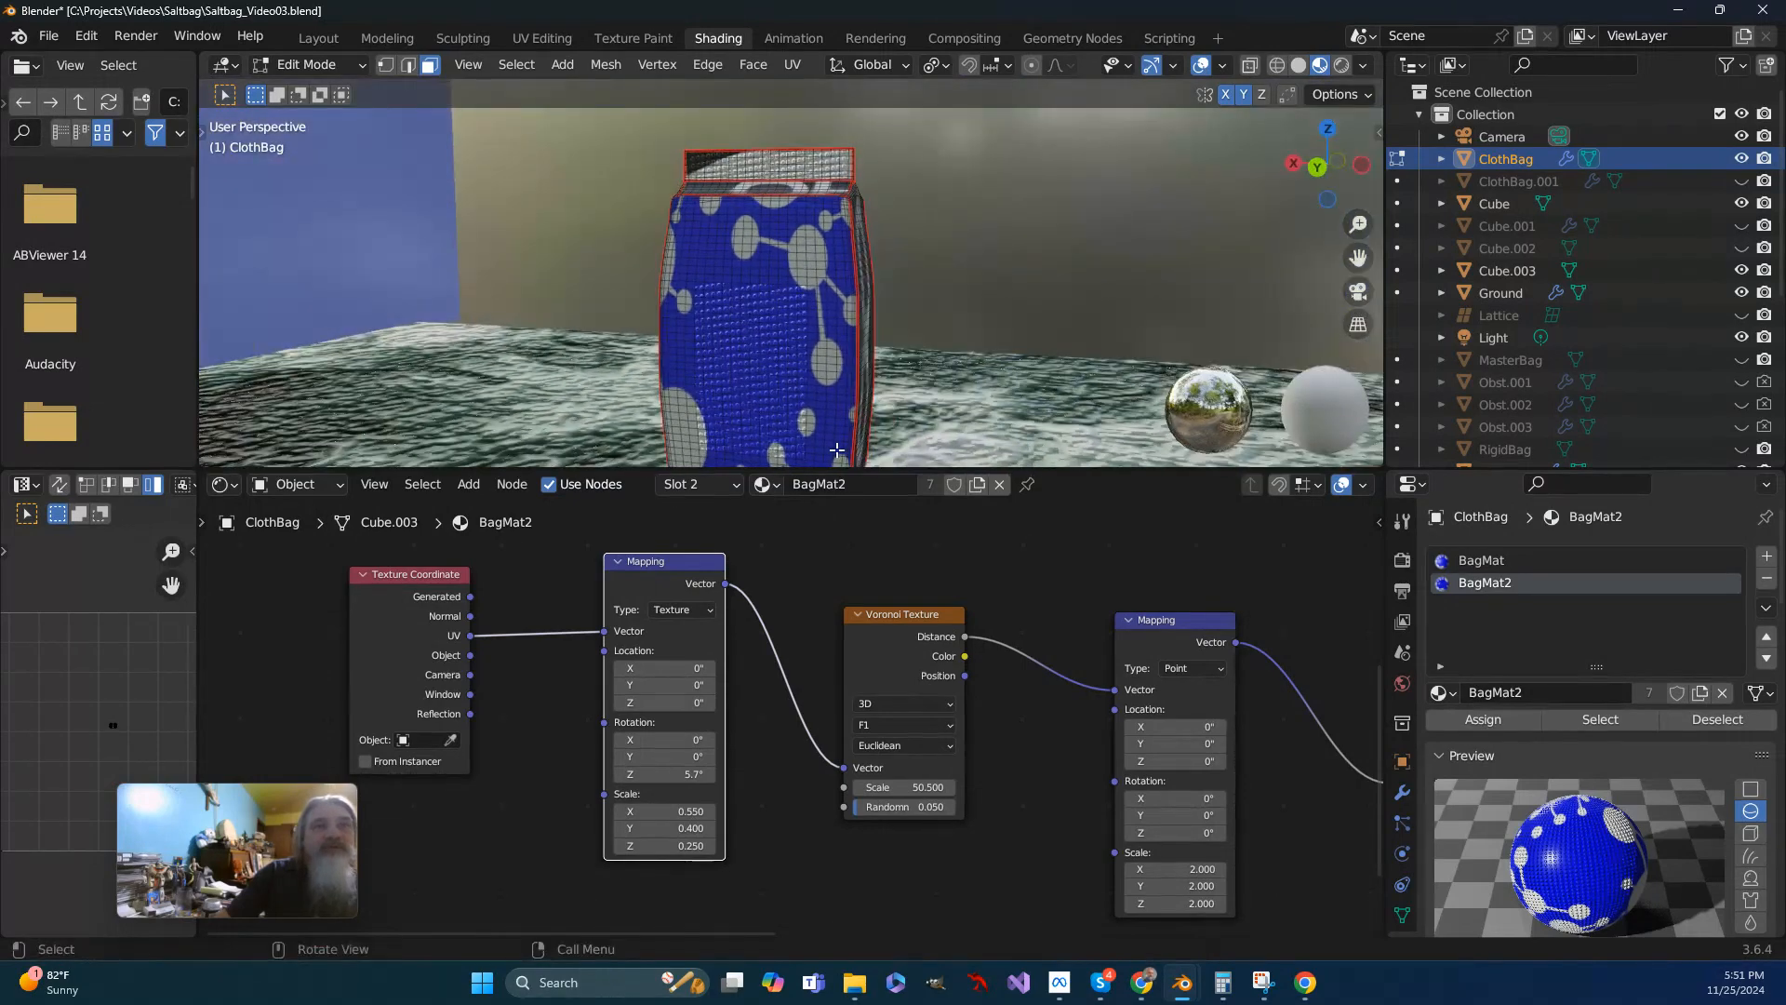